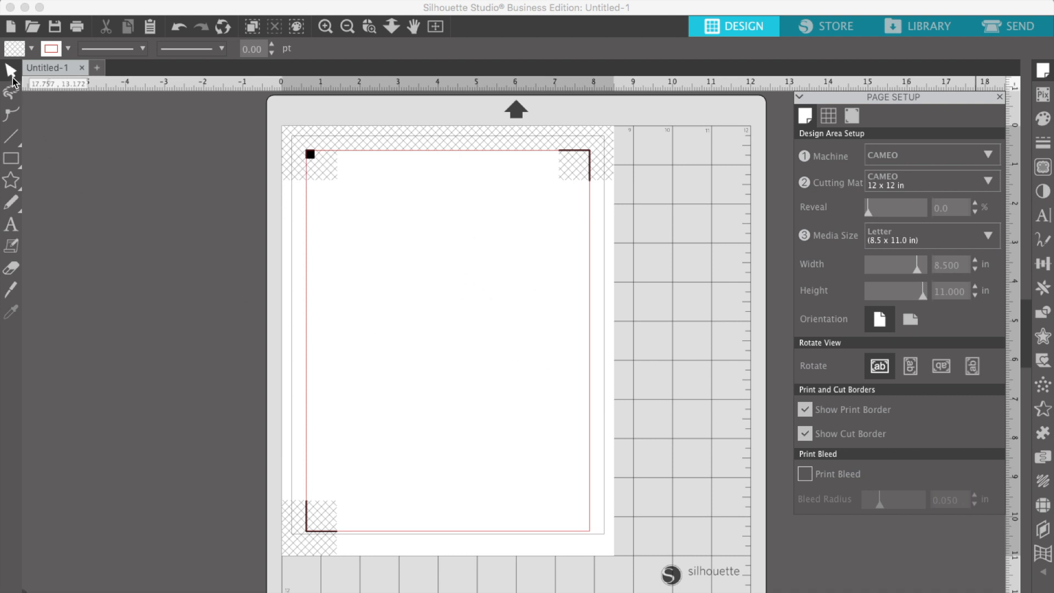
# Examine the page setup, including the registration mark settings
pyautogui.click(487, 341)
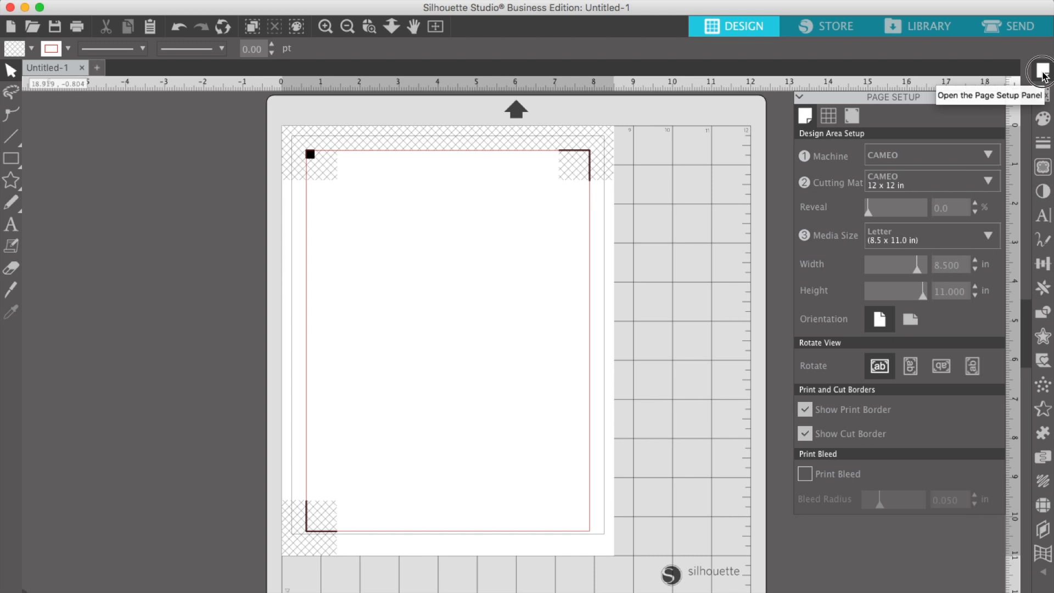
pyautogui.click(1044, 75)
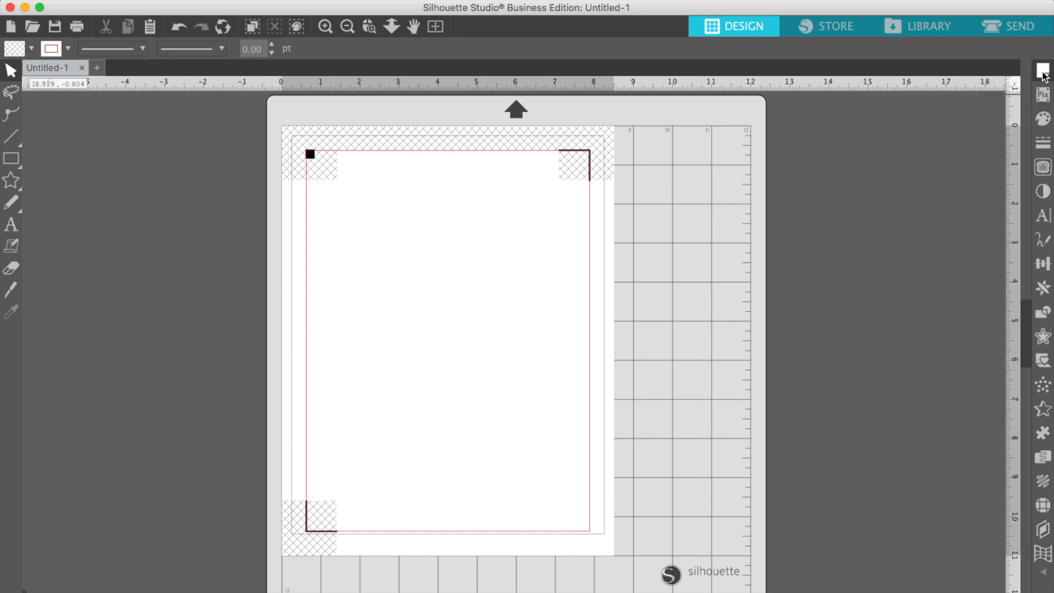
pyautogui.click(1044, 76)
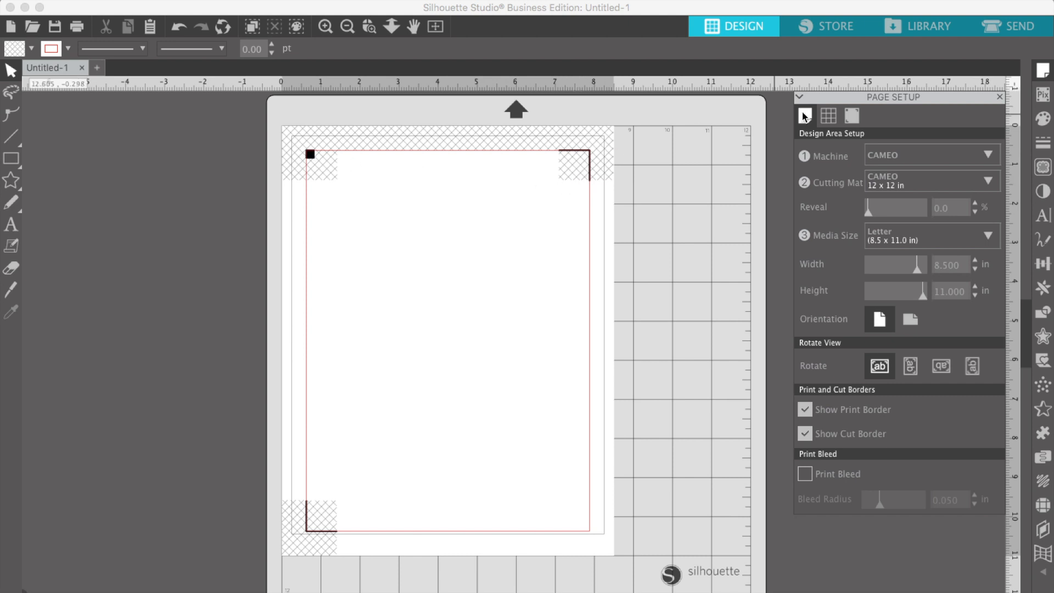
pyautogui.click(852, 116)
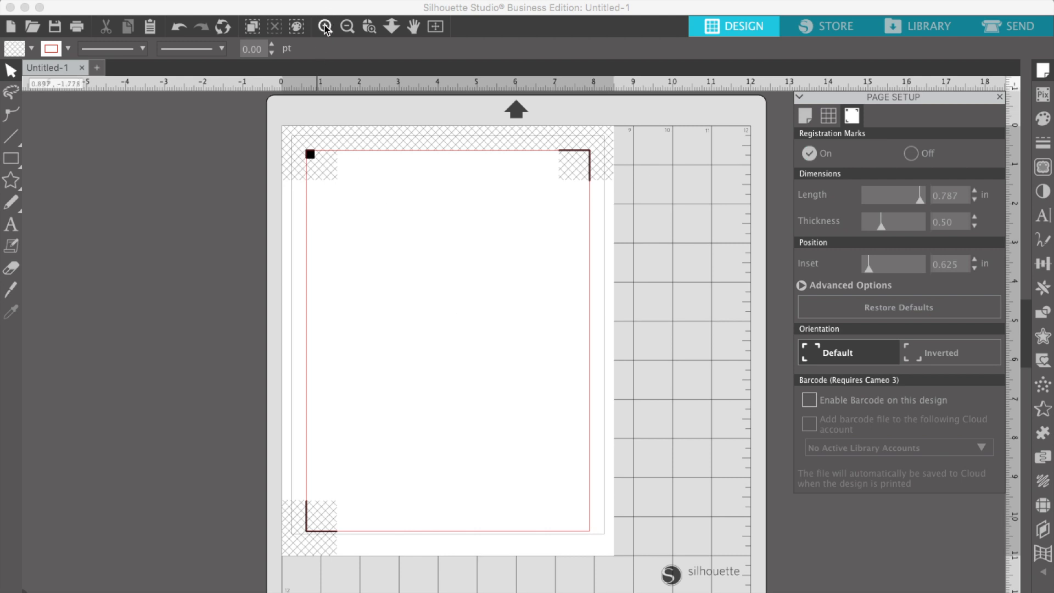
# Draw a small right-pointing tag flexishape about 0.633 in wide and 0.394 in high near the page's upper middle
pyautogui.click(325, 27)
pyautogui.click(325, 28)
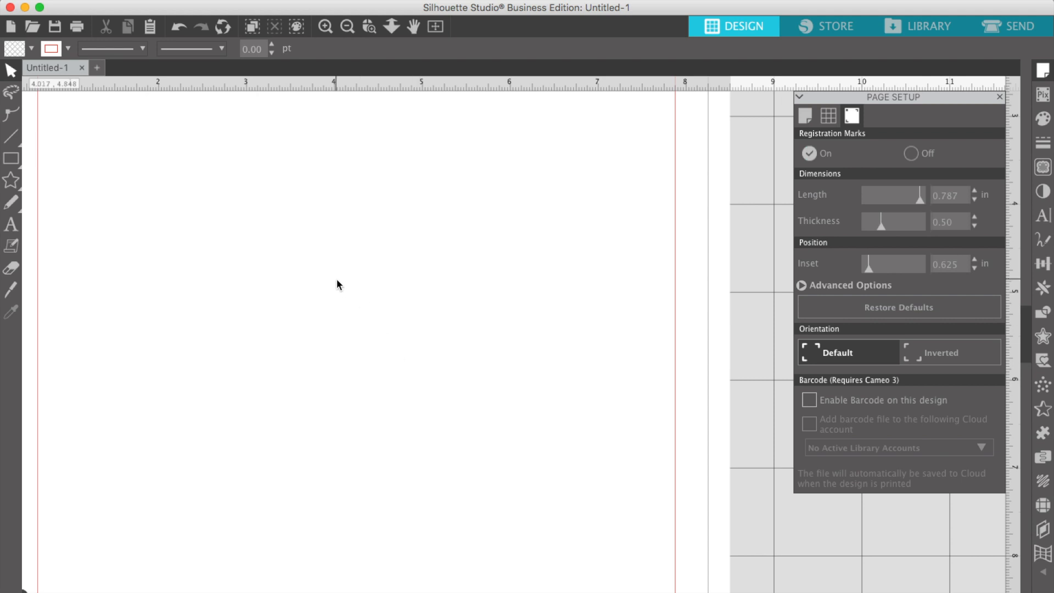
pyautogui.hscroll(-5, 243, 258)
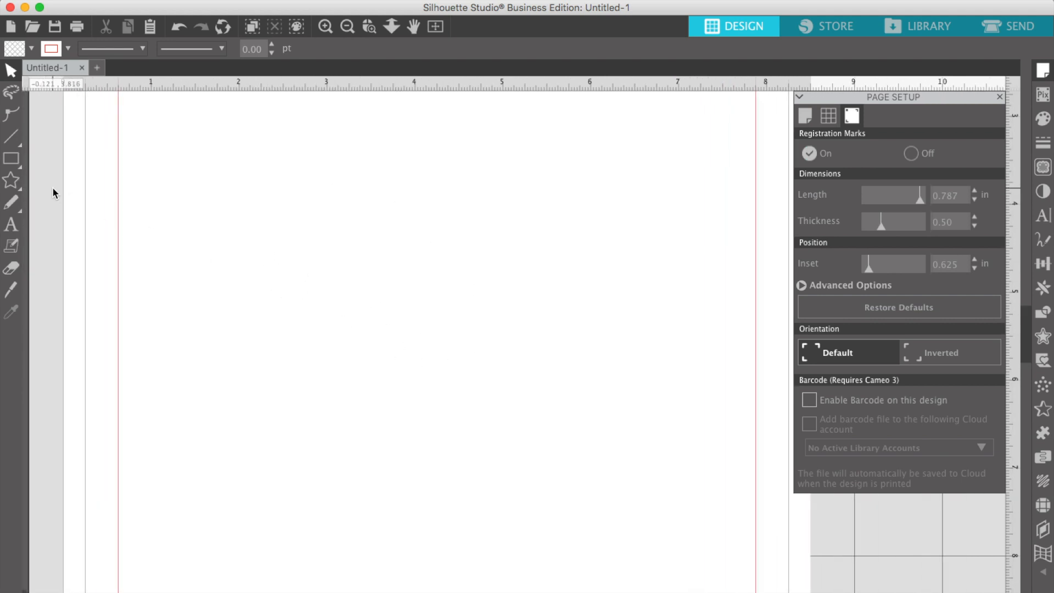
pyautogui.click(13, 182)
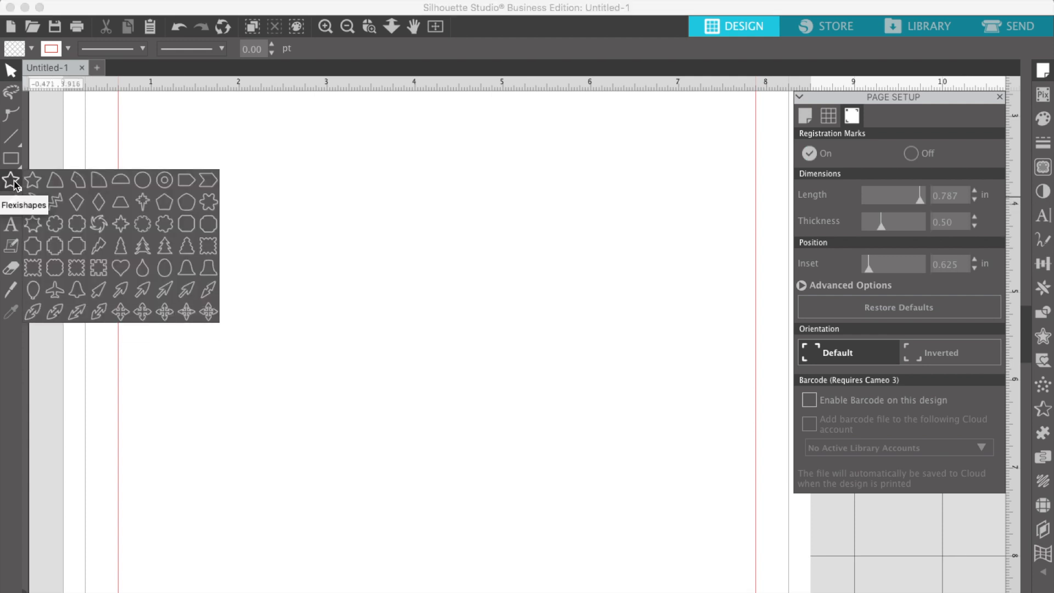
pyautogui.moveTo(12, 165)
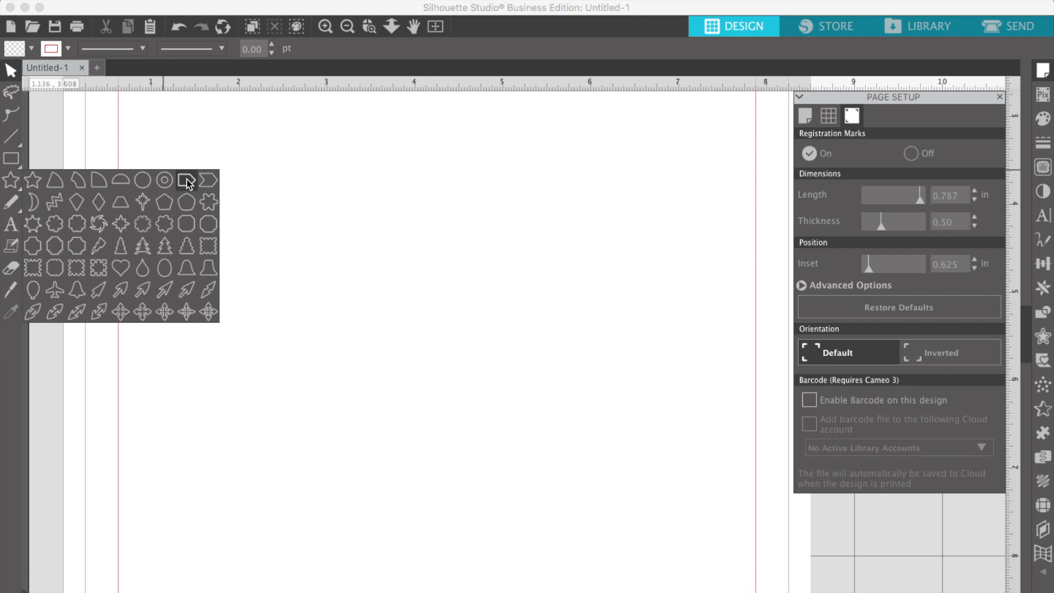
pyautogui.click(186, 181)
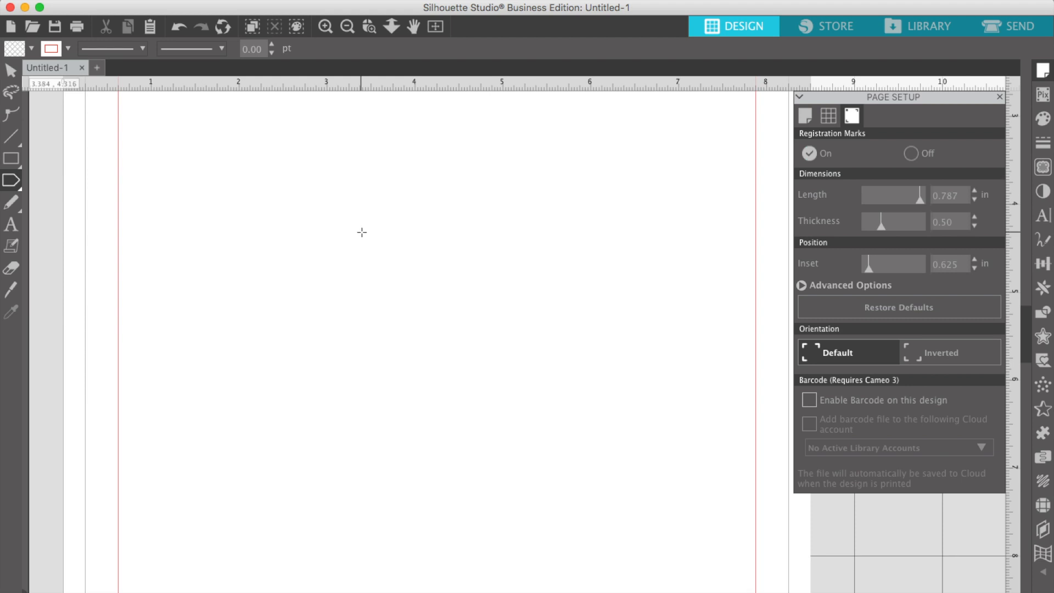
pyautogui.moveTo(361, 232); pyautogui.dragTo(426, 241)
pyautogui.moveTo(424, 237); pyautogui.dragTo(417, 235)
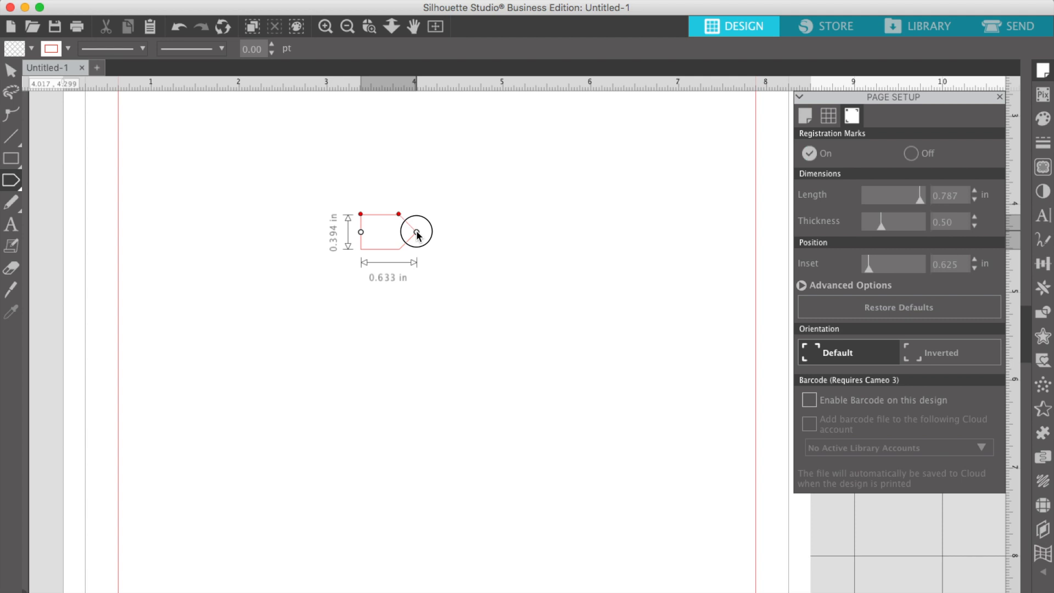
pyautogui.moveTo(417, 235); pyautogui.dragTo(418, 235)
pyautogui.moveTo(417, 234); pyautogui.dragTo(417, 232)
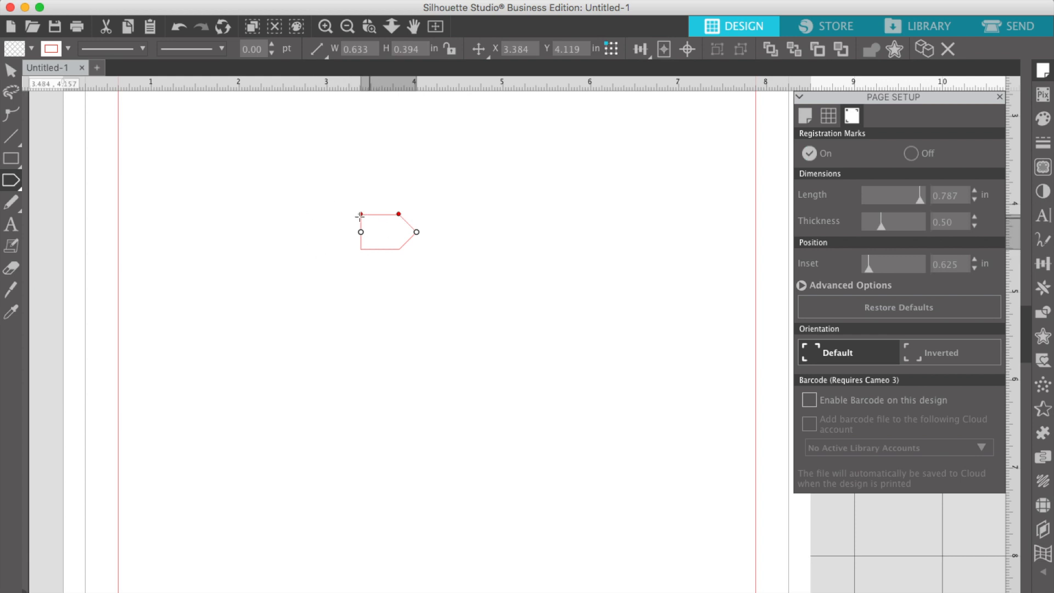
pyautogui.press('Escape')
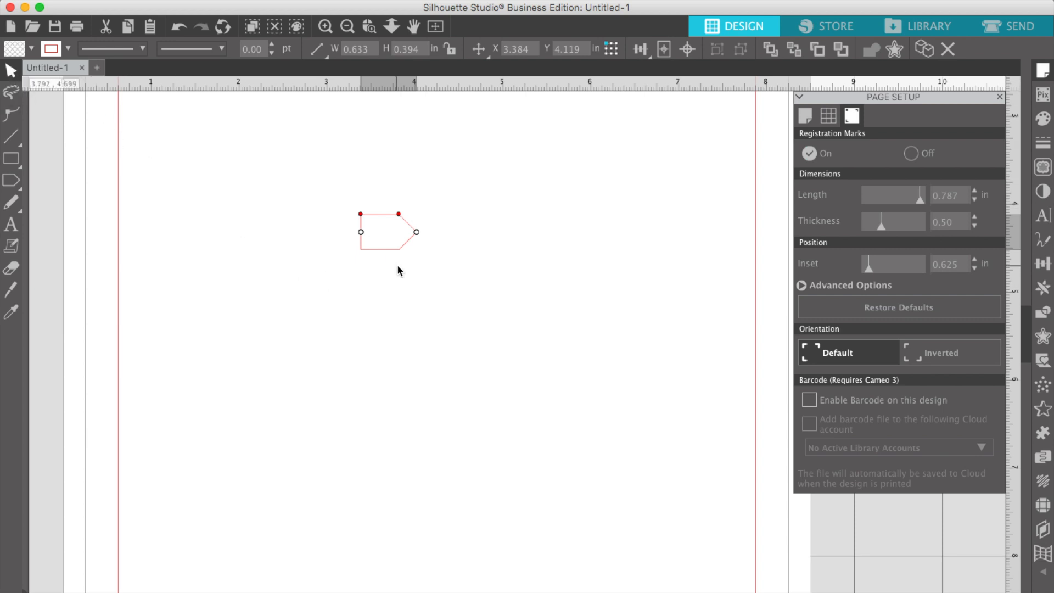
# Replicate the tag shape as a mirrored copy on its left side
pyautogui.click(322, 223)
pyautogui.moveTo(321, 210); pyautogui.dragTo(419, 273)
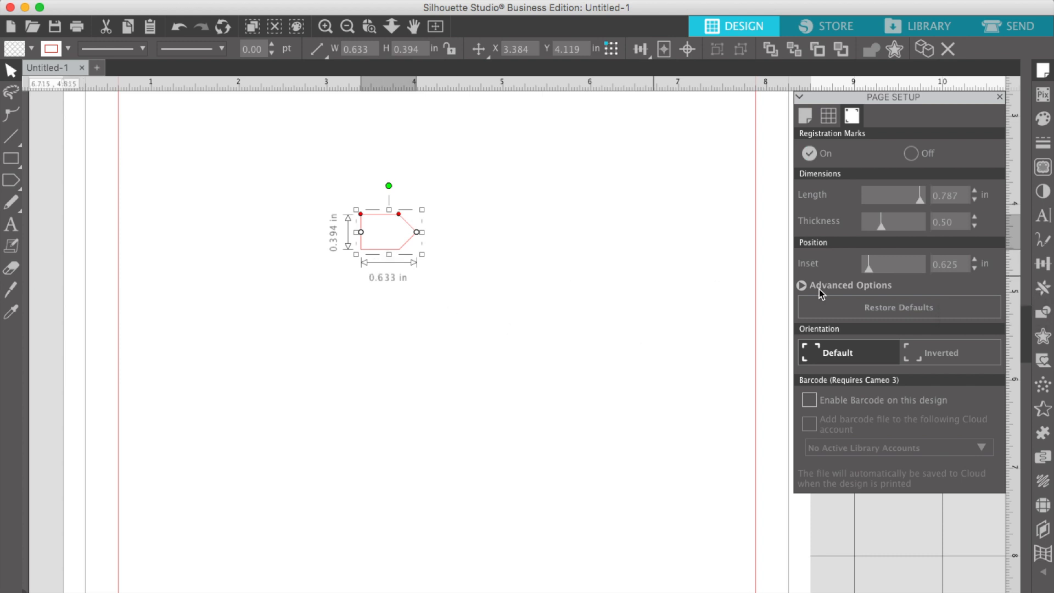
pyautogui.click(1041, 287)
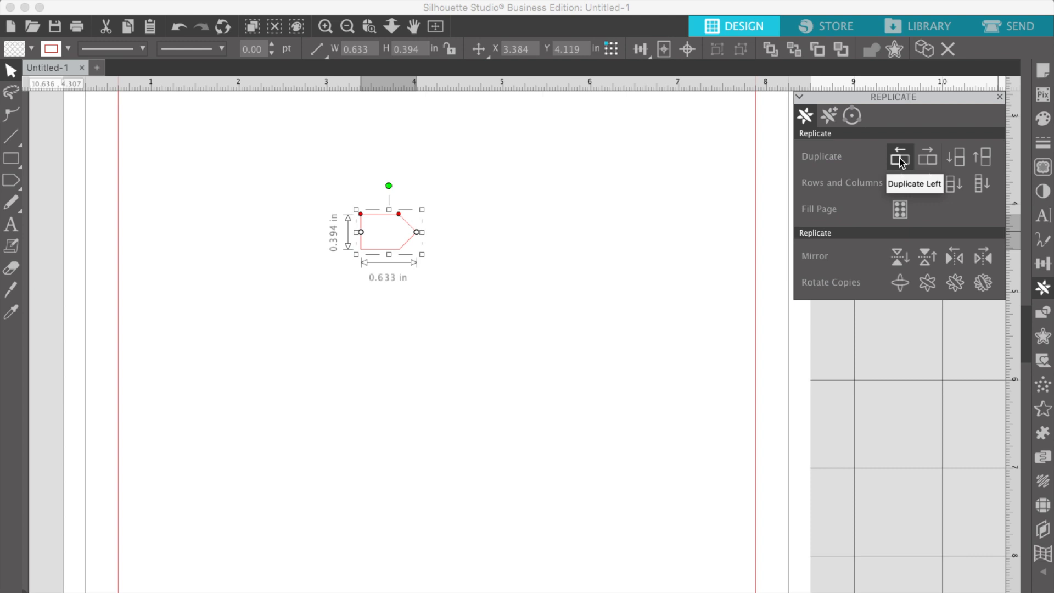
pyautogui.click(954, 259)
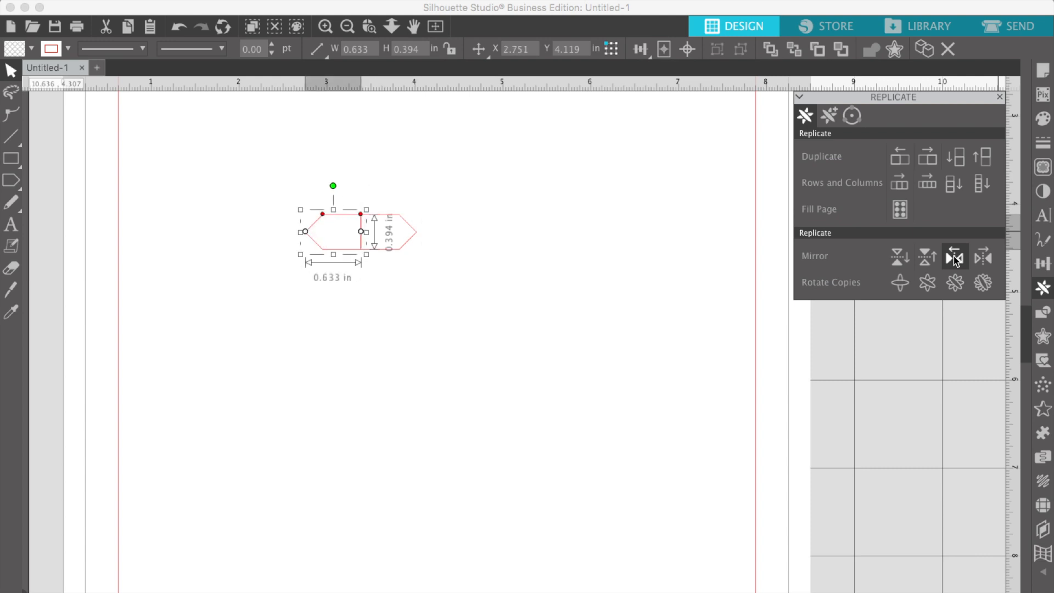
pyautogui.click(439, 321)
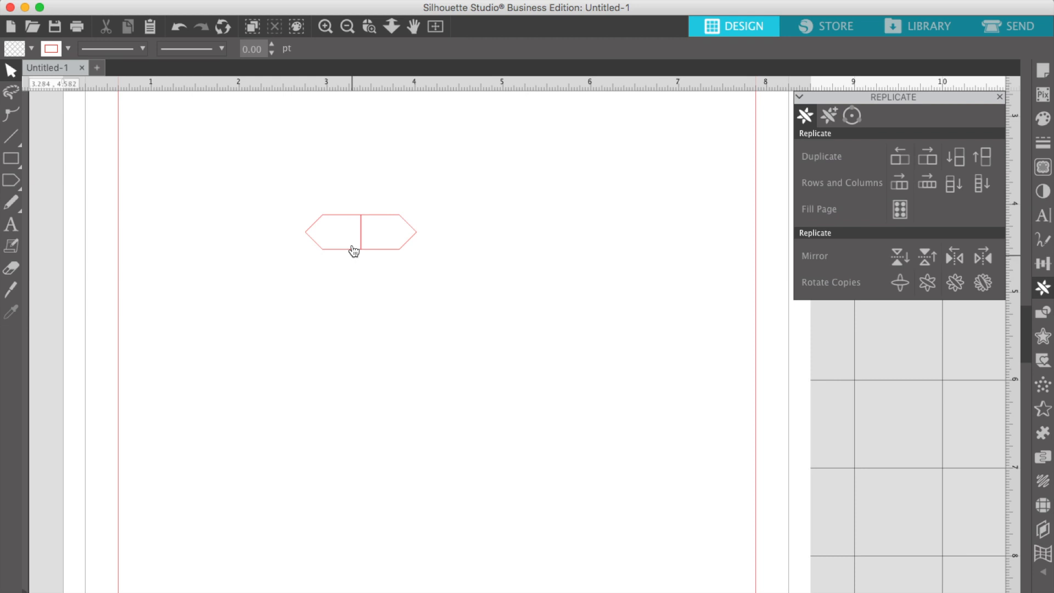
# Select the original tag and its mirrored copy in turn to check whether they are separate shapes
pyautogui.click(339, 188)
pyautogui.moveTo(340, 188); pyautogui.dragTo(400, 283)
pyautogui.click(228, 195)
pyautogui.click(349, 220)
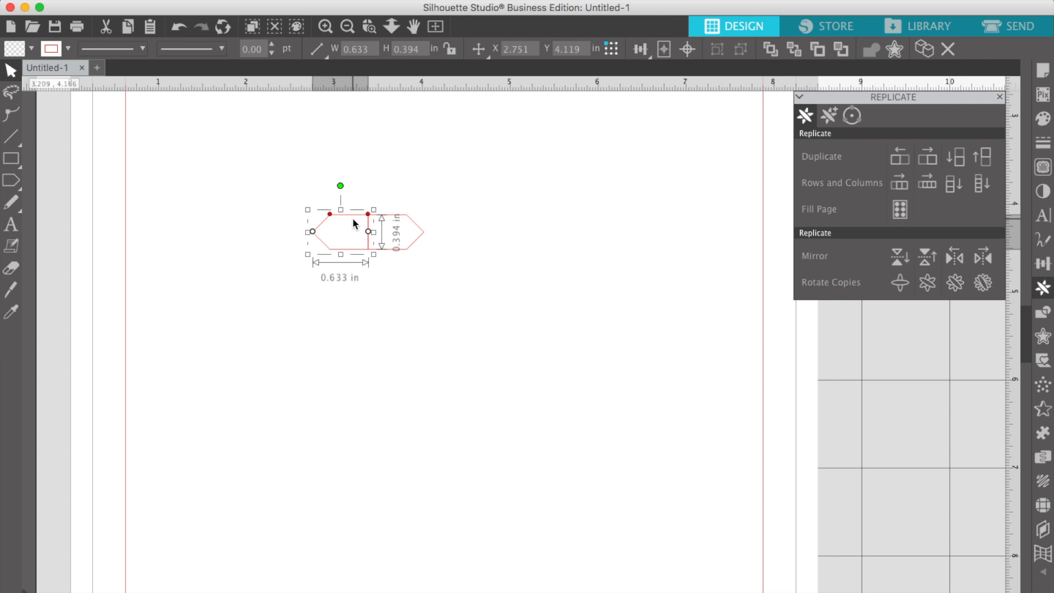
pyautogui.click(445, 319)
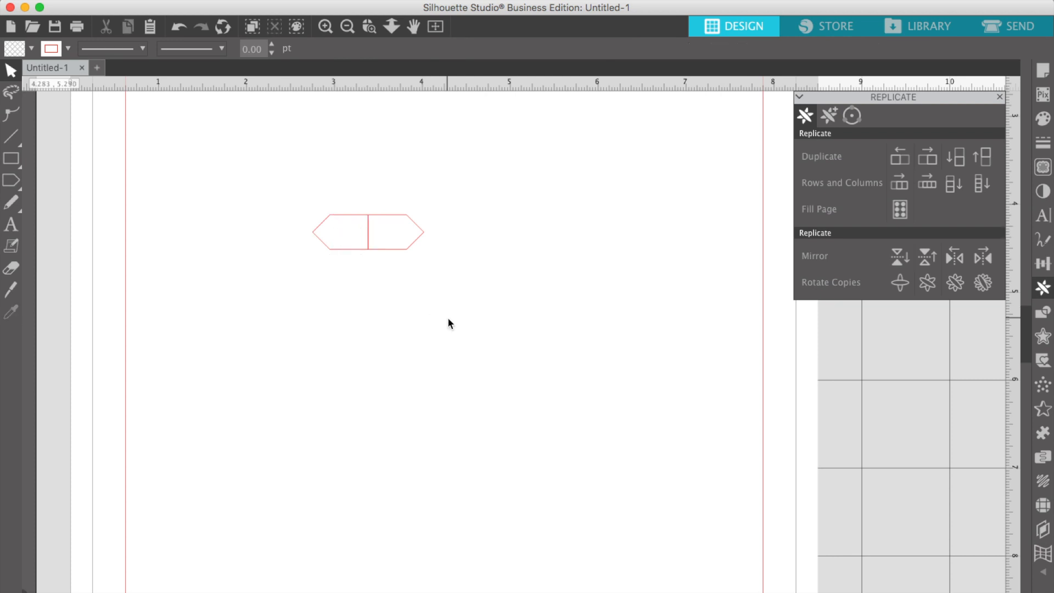
pyautogui.click(341, 231)
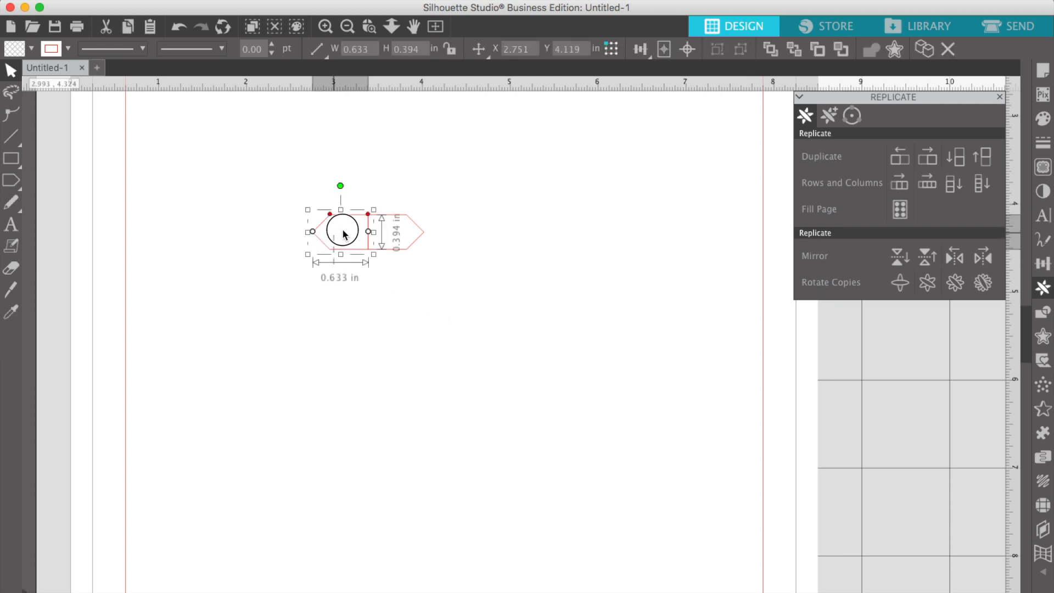
pyautogui.click(407, 235)
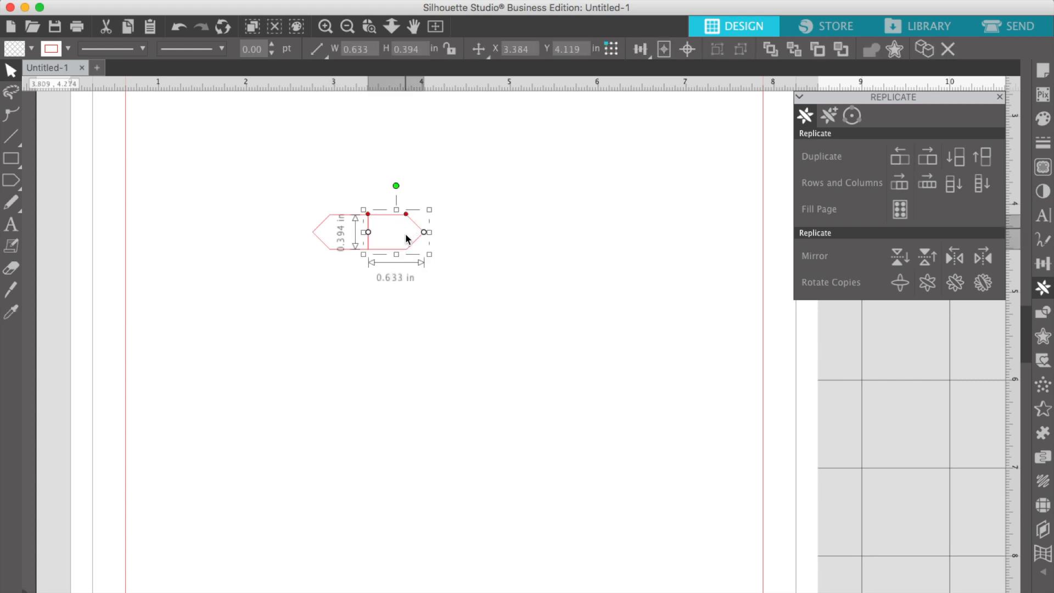
pyautogui.click(326, 259)
# Nudge the mirrored tag slightly right to X 2.760 in so it overlaps the original tag
pyautogui.click(331, 231)
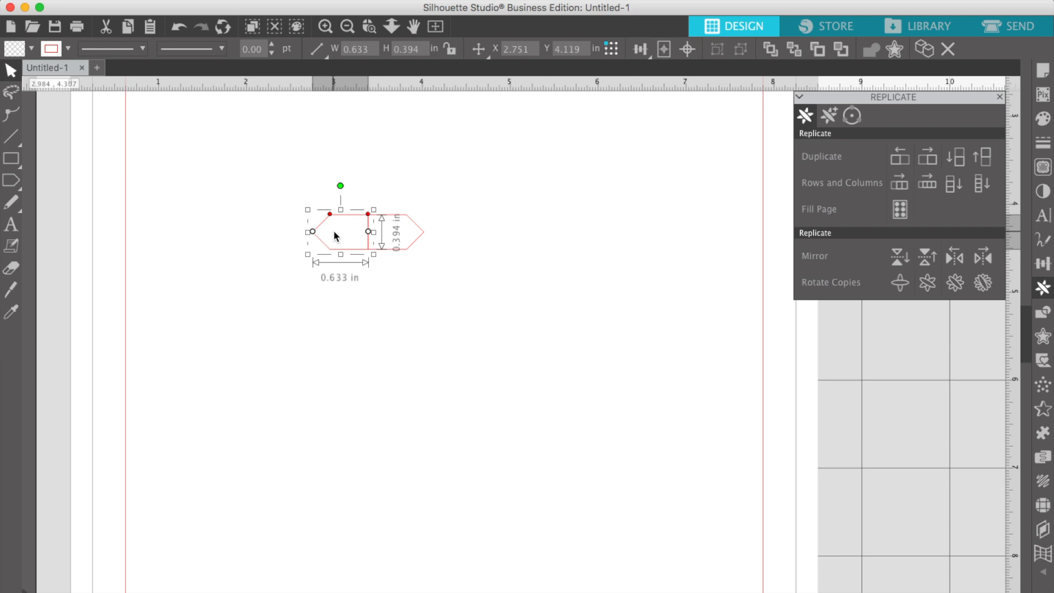
pyautogui.press('Left')
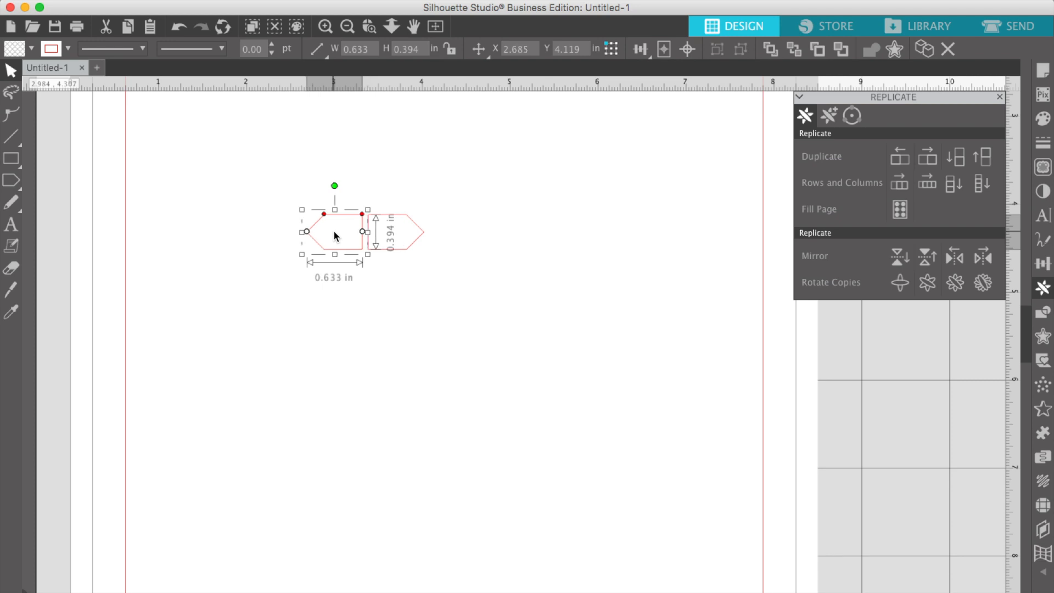
pyautogui.press('Right')
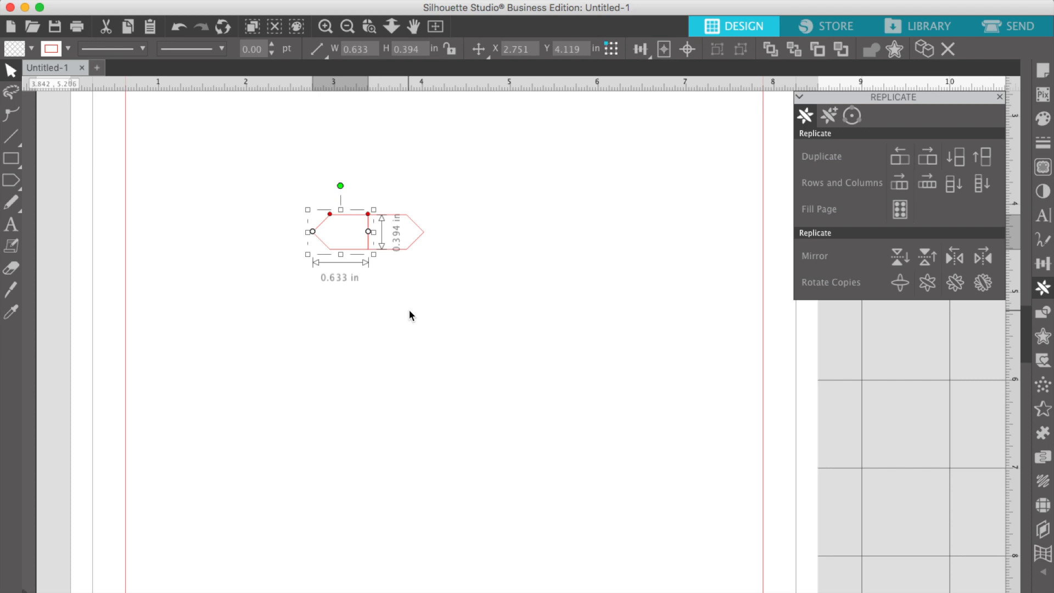
pyautogui.hotkey('shift', 'Right')
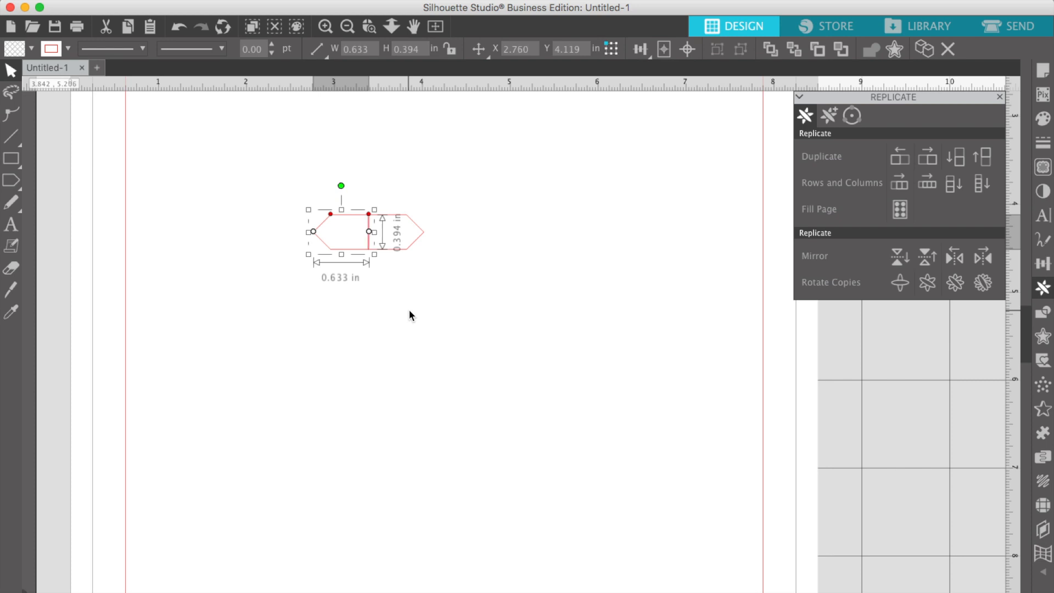
pyautogui.click(388, 192)
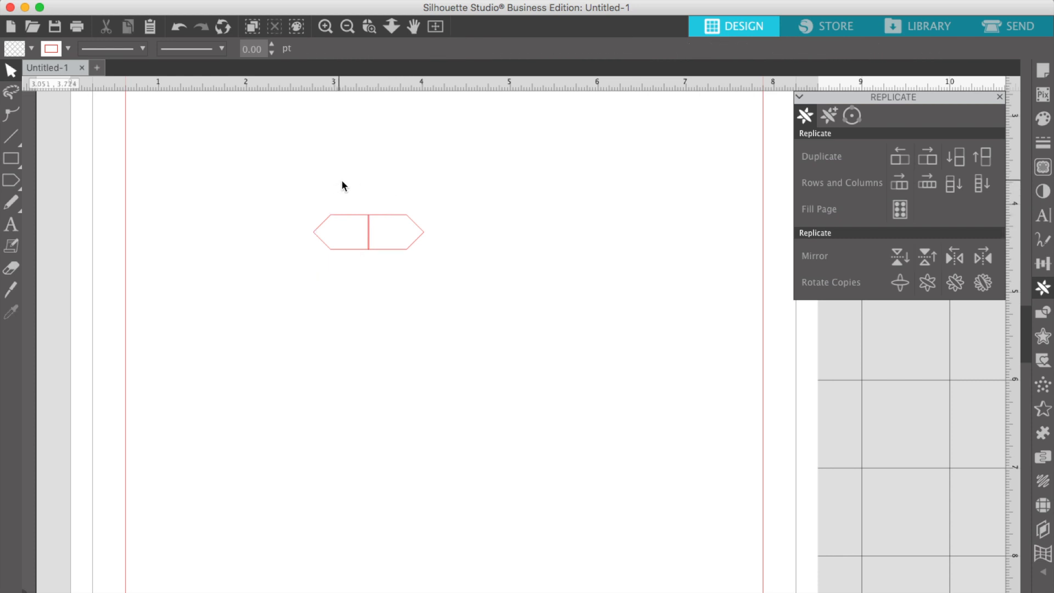
# Weld the two overlapping tags into one elongated hexagon
pyautogui.click(368, 231)
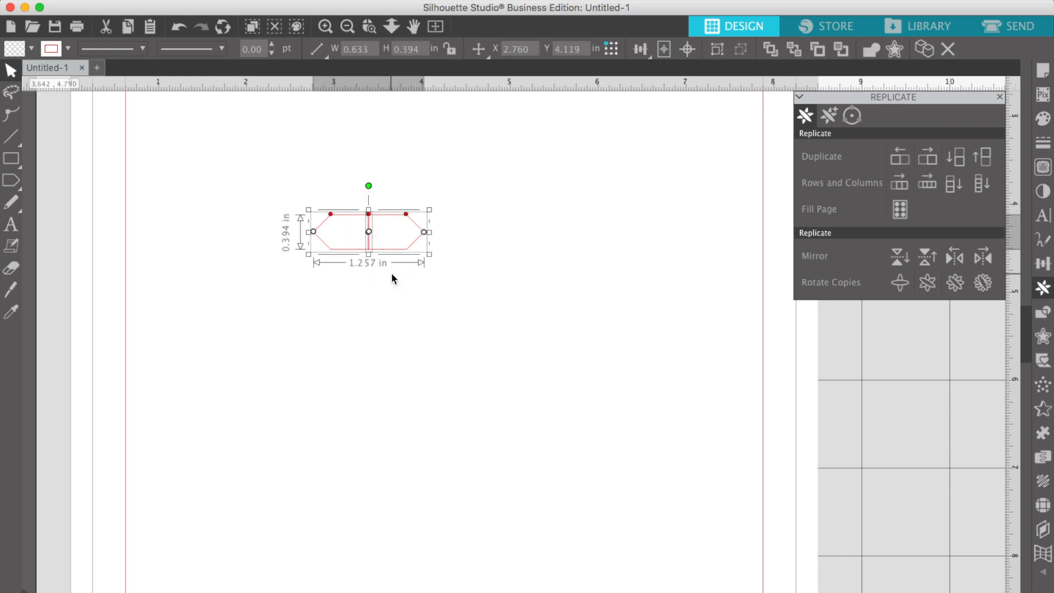
pyautogui.click(1044, 315)
pyautogui.click(831, 139)
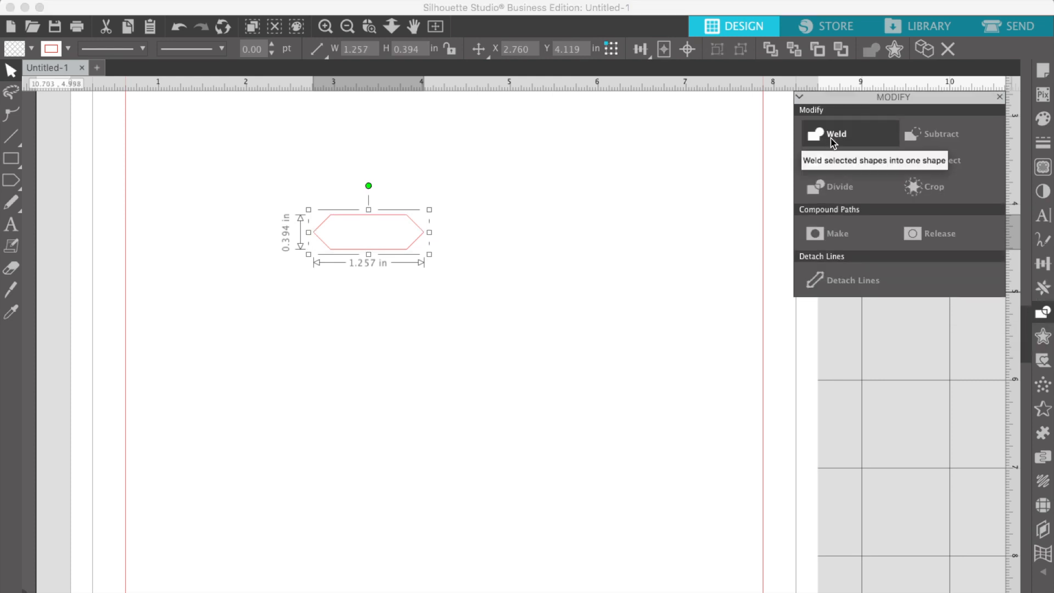
pyautogui.click(496, 316)
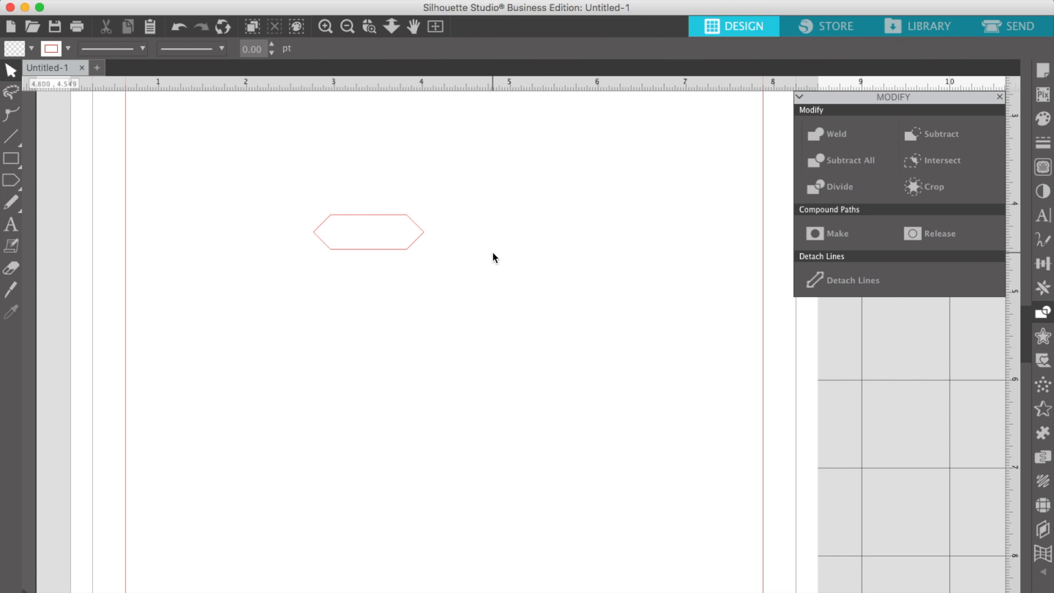
# Offset the elongated hexagon outward by 0.070 in with rounded corners
pyautogui.moveTo(442, 287); pyautogui.dragTo(391, 239)
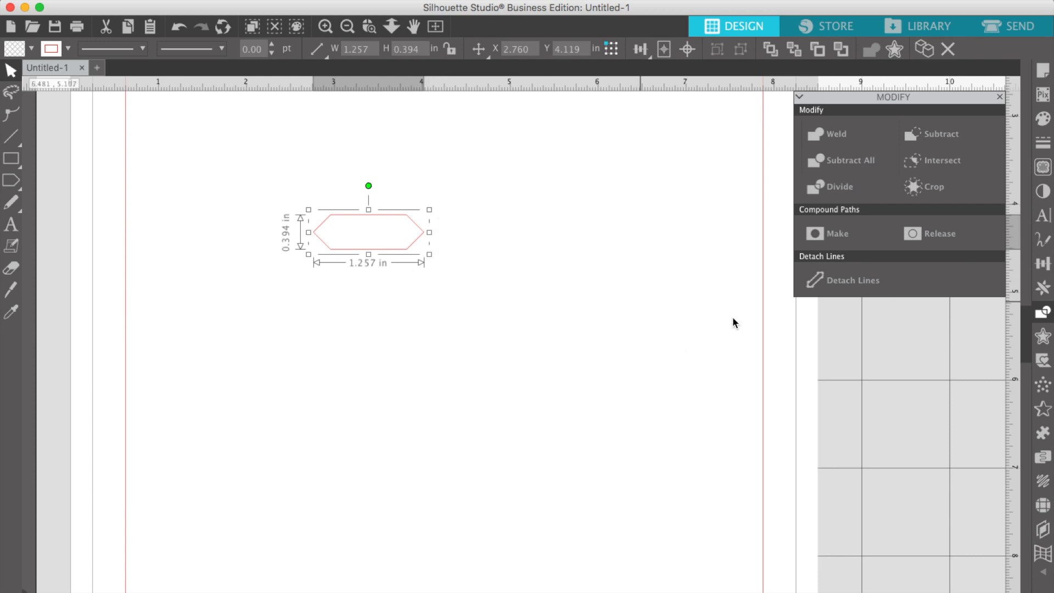
pyautogui.click(1042, 337)
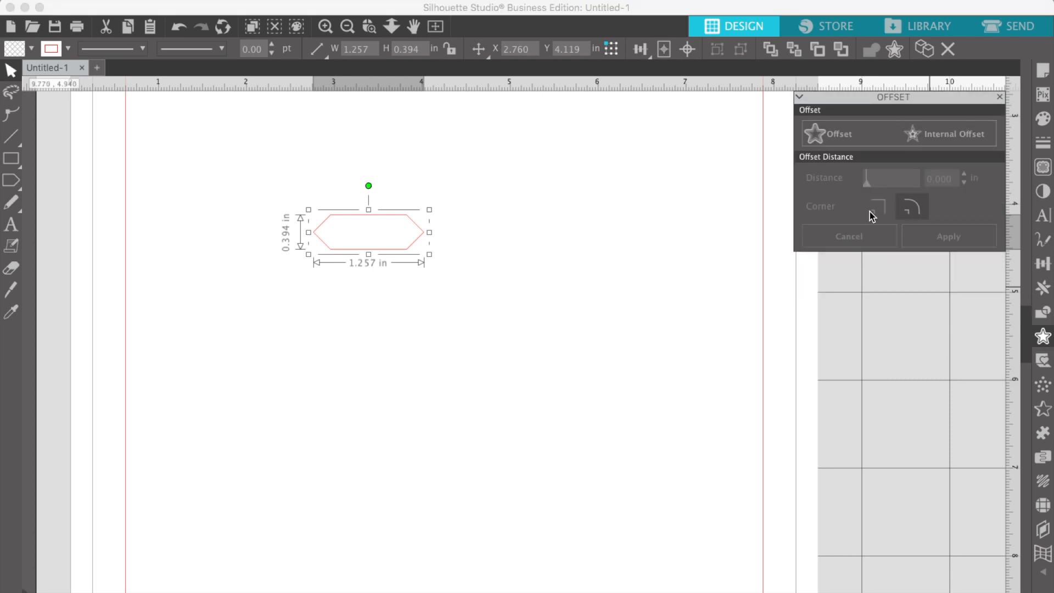
pyautogui.click(850, 139)
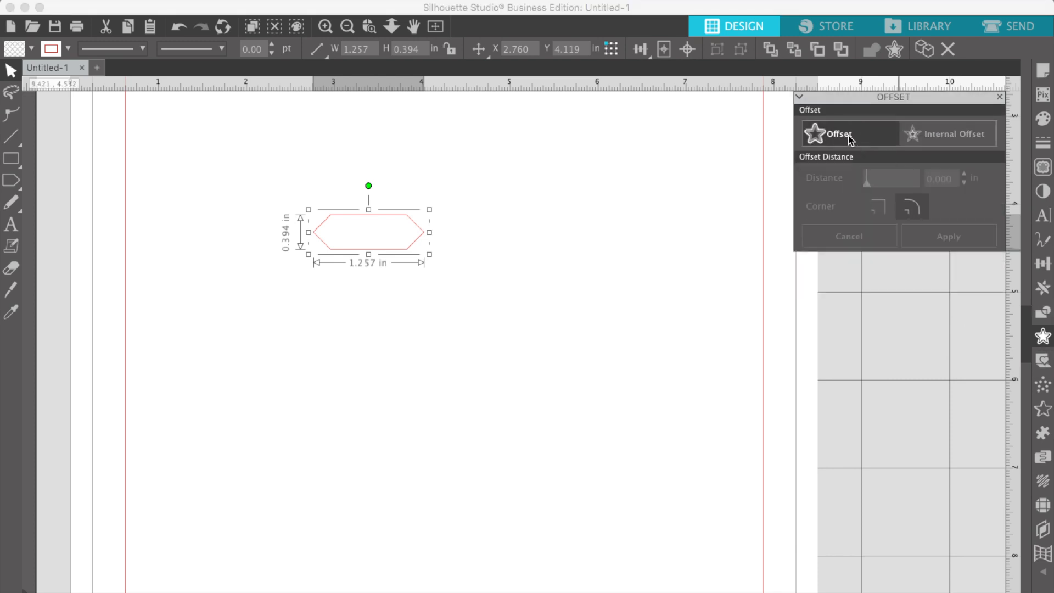
pyautogui.click(964, 183)
pyautogui.click(963, 183)
pyautogui.click(964, 182)
pyautogui.click(964, 183)
pyautogui.click(964, 182)
pyautogui.click(963, 183)
pyautogui.click(963, 183)
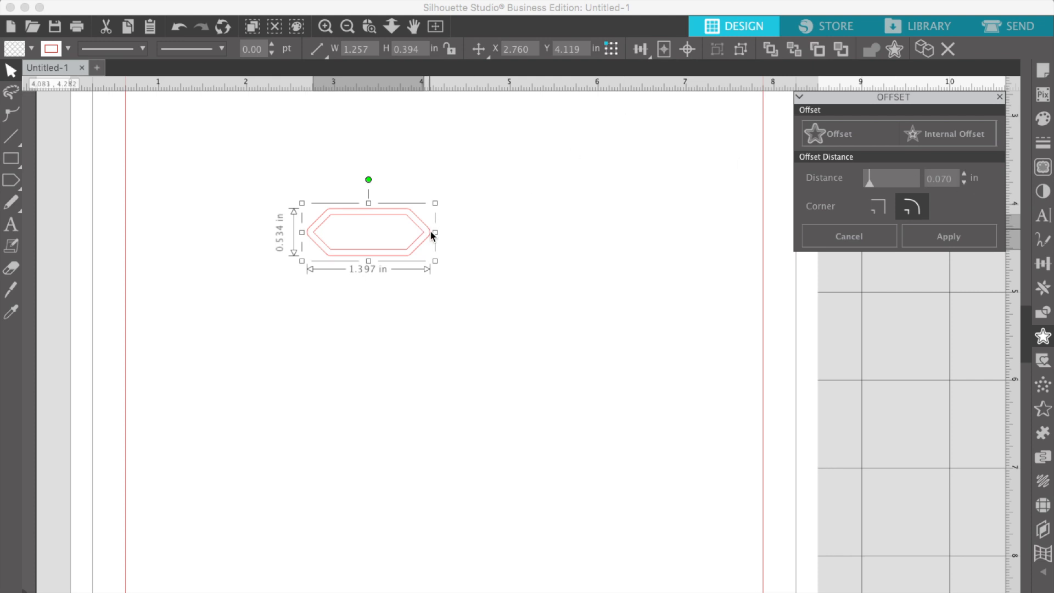
pyautogui.click(965, 176)
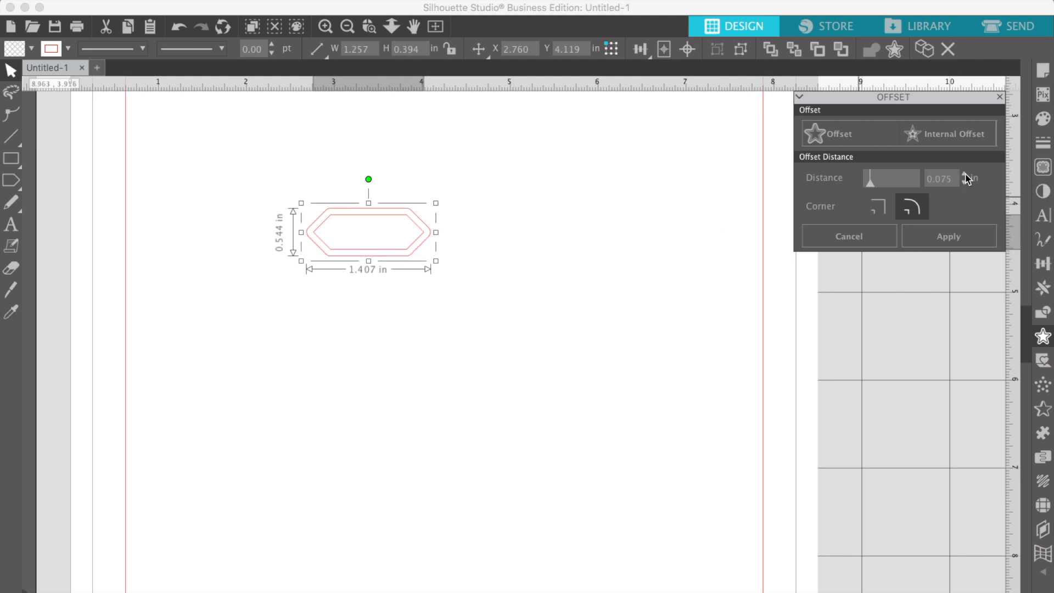
pyautogui.click(963, 182)
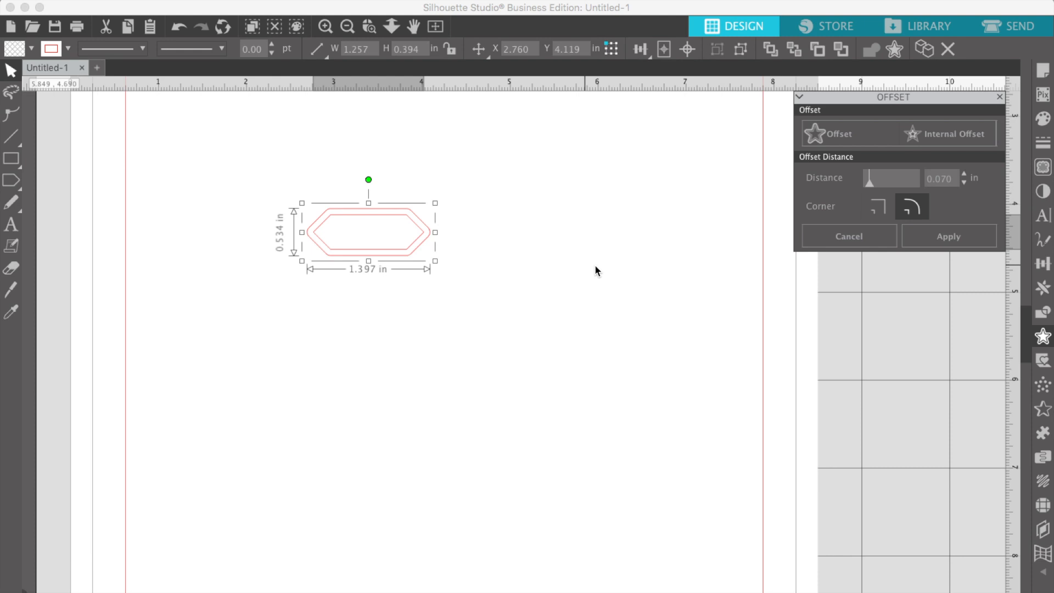
pyautogui.click(952, 239)
pyautogui.click(596, 317)
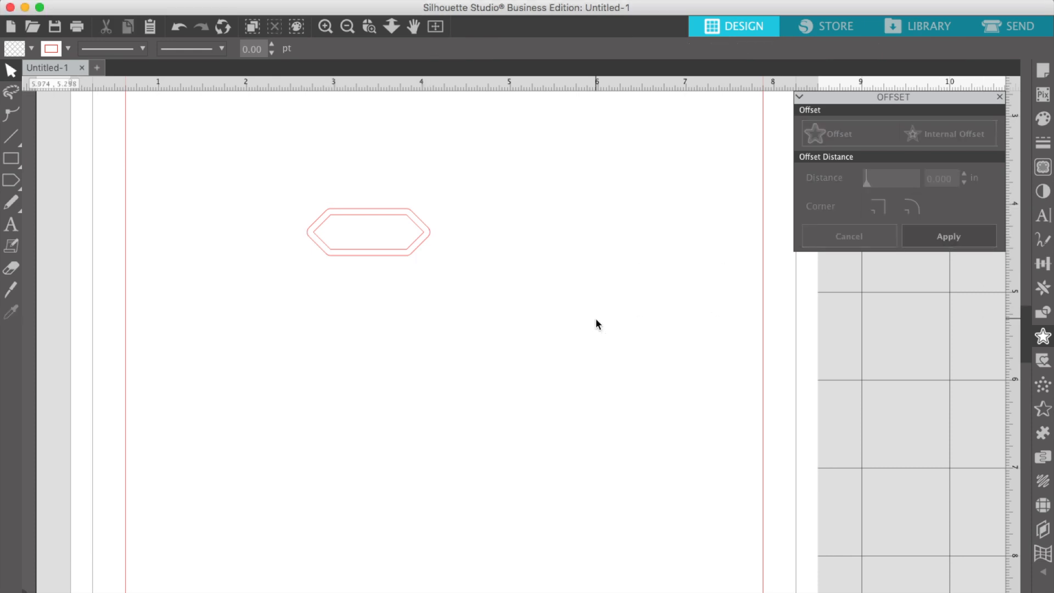
# Scale the inner hexagon and its rounded outline together down to about 1.181 in wide and 0.451 in high overall
pyautogui.click(421, 233)
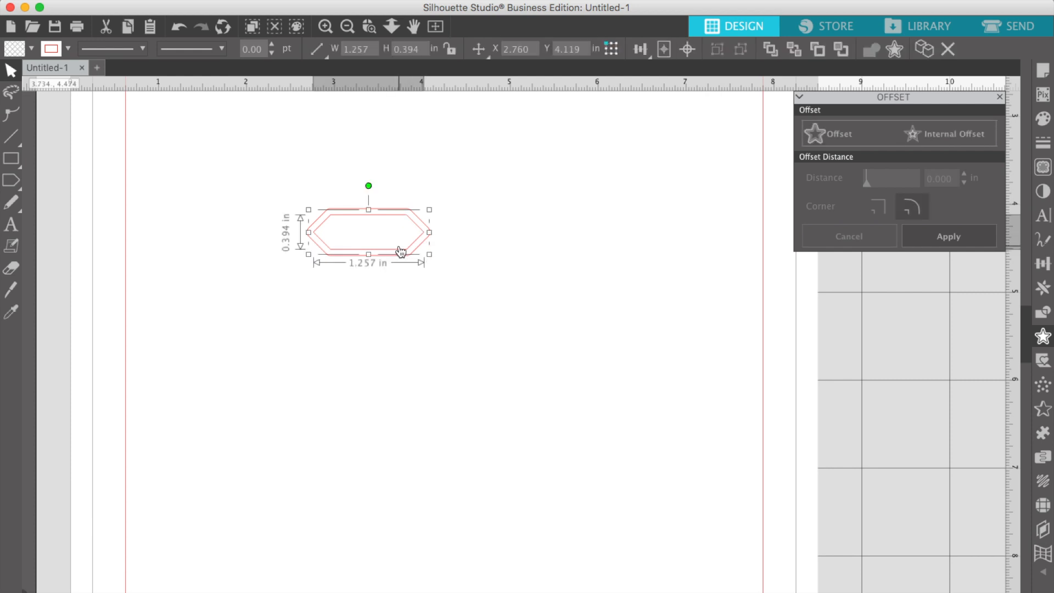
pyautogui.click(450, 260)
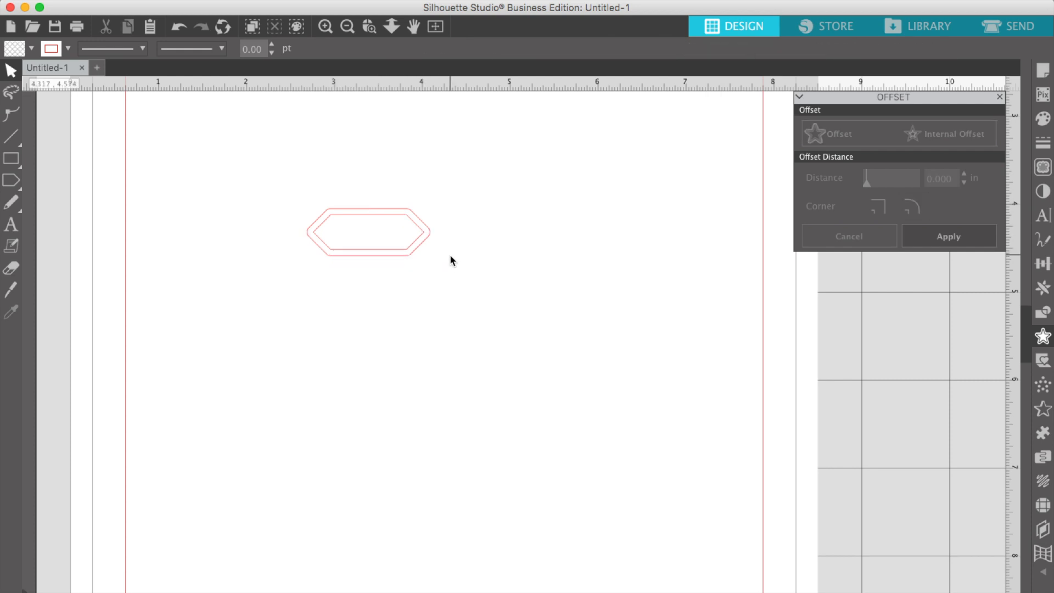
pyautogui.moveTo(451, 261); pyautogui.dragTo(399, 241)
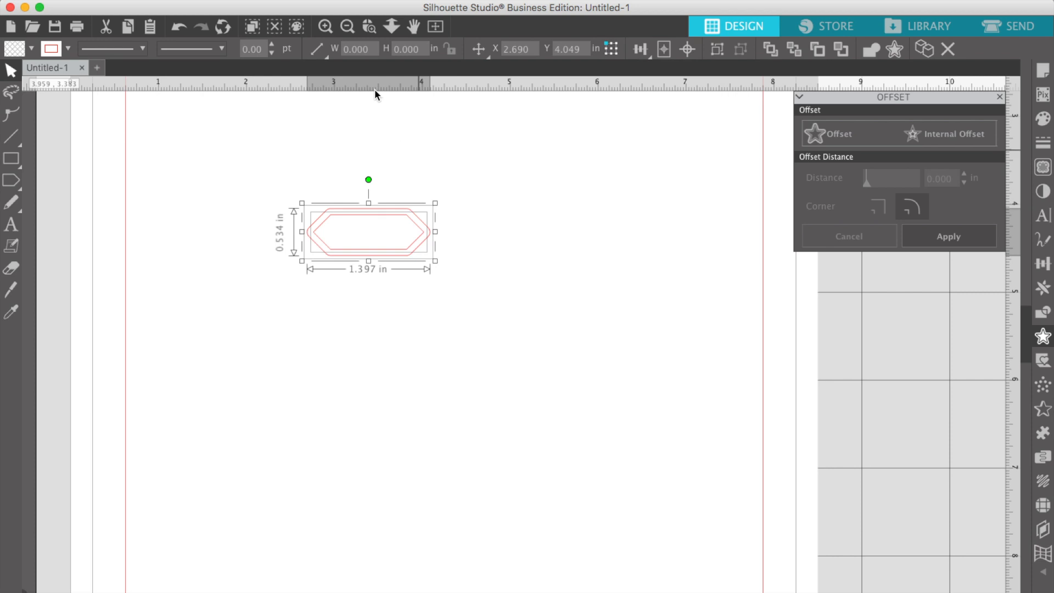
pyautogui.click(317, 50)
pyautogui.moveTo(437, 261); pyautogui.dragTo(418, 254)
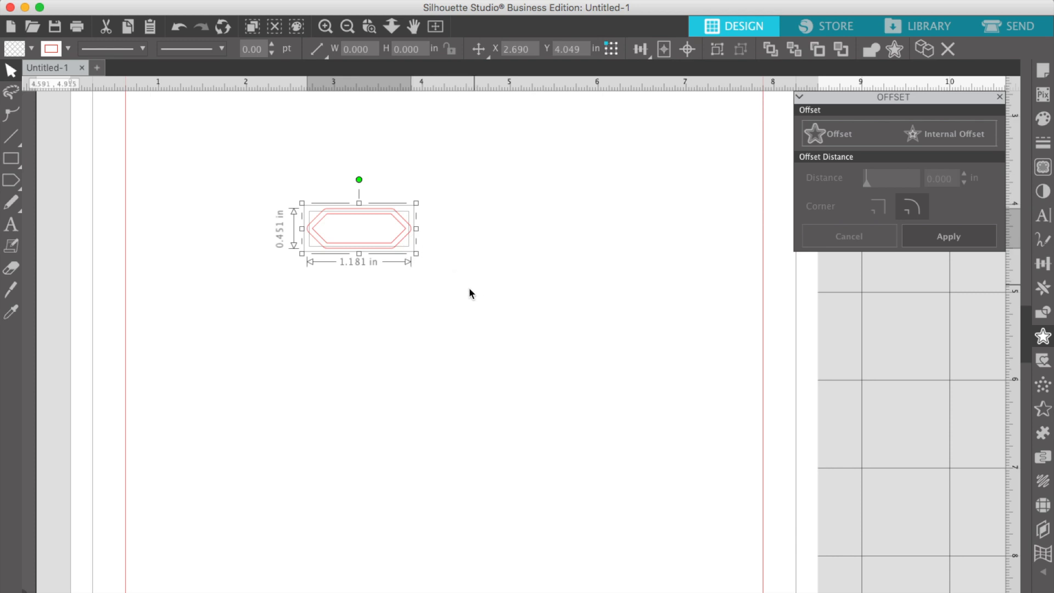
pyautogui.click(425, 295)
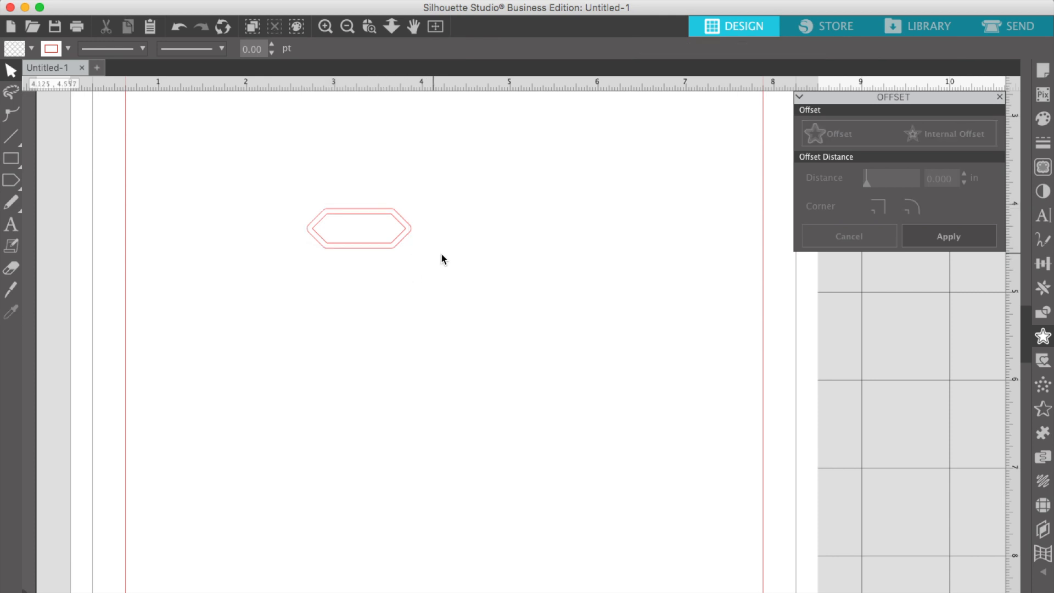
# Select the rounded outline and the inner hexagon in turn to examine each shape's size up close
pyautogui.click(394, 251)
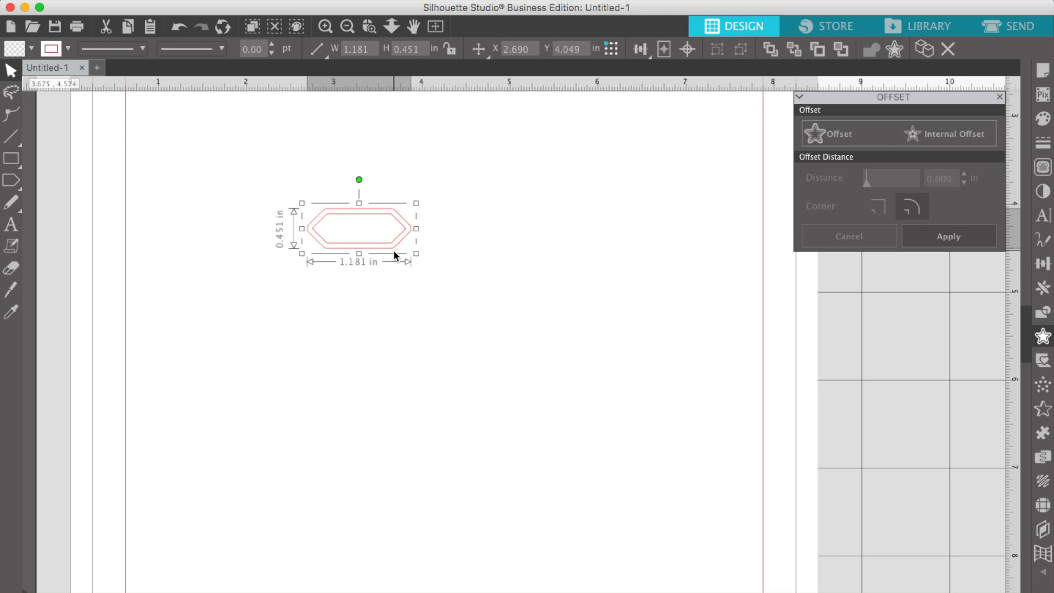
pyautogui.click(460, 233)
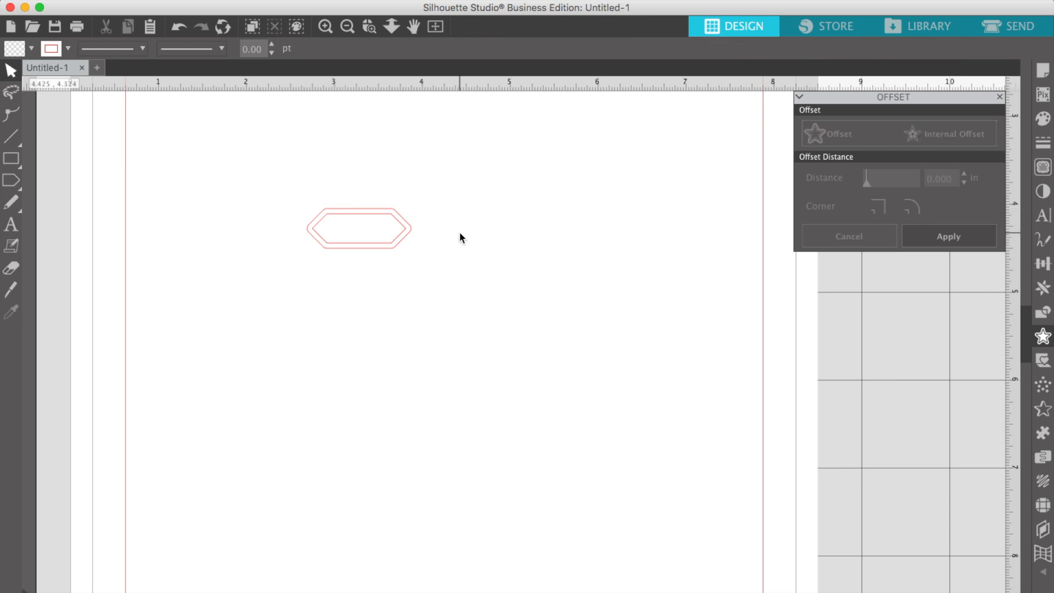
pyautogui.click(414, 233)
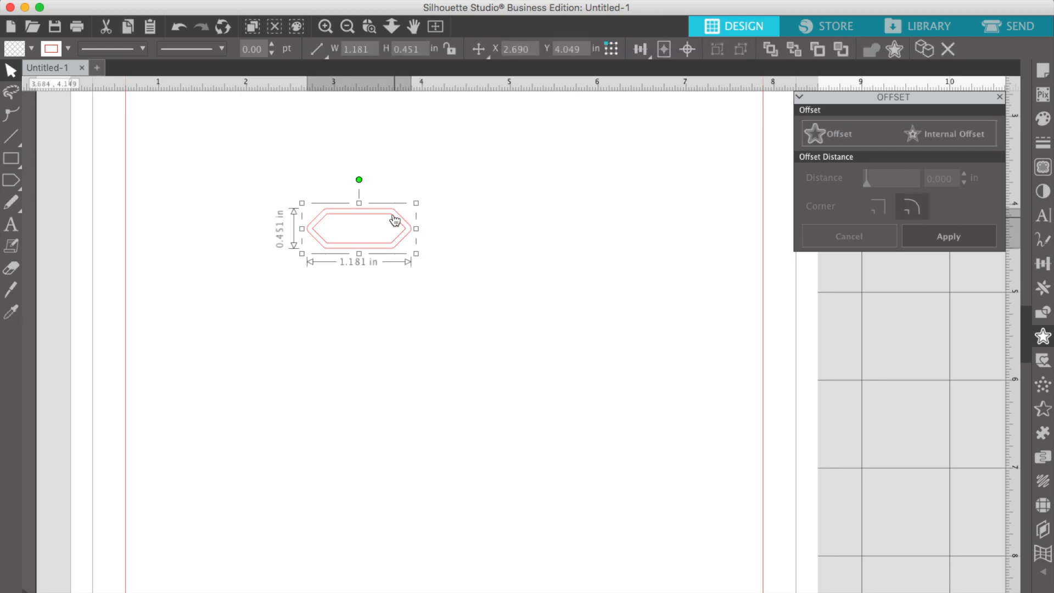
pyautogui.click(352, 289)
pyautogui.click(344, 247)
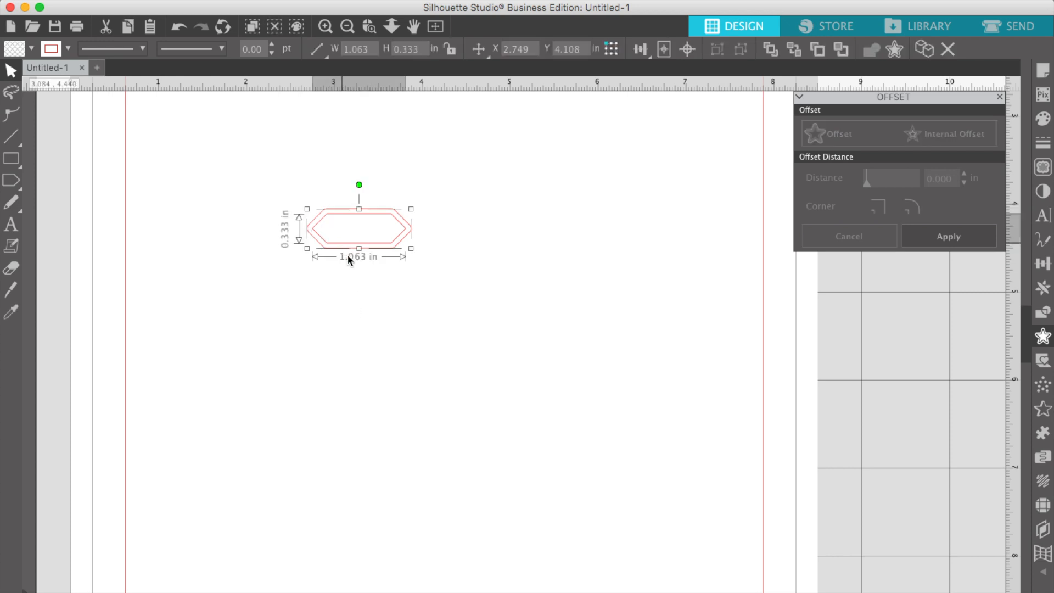
pyautogui.click(326, 26)
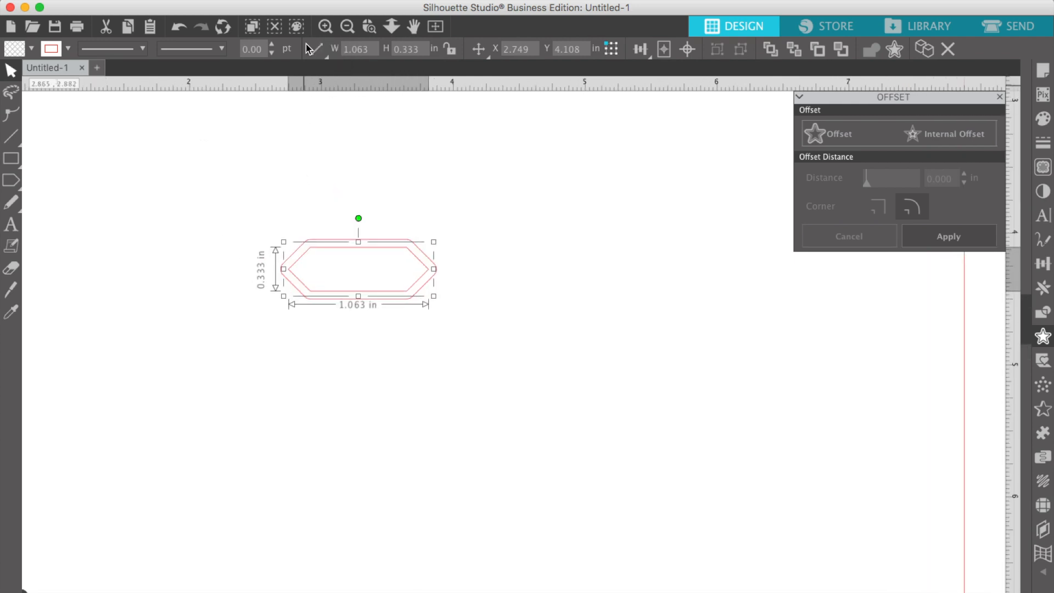
pyautogui.click(326, 26)
pyautogui.scroll(5, 304, 206)
pyautogui.hscroll(-5, 305, 206)
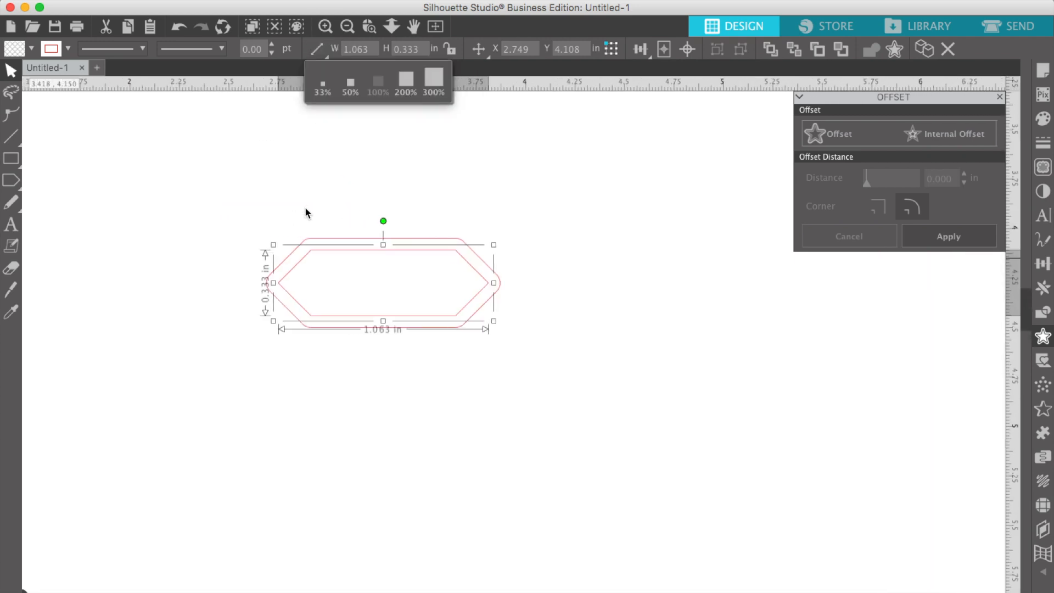
pyautogui.click(338, 194)
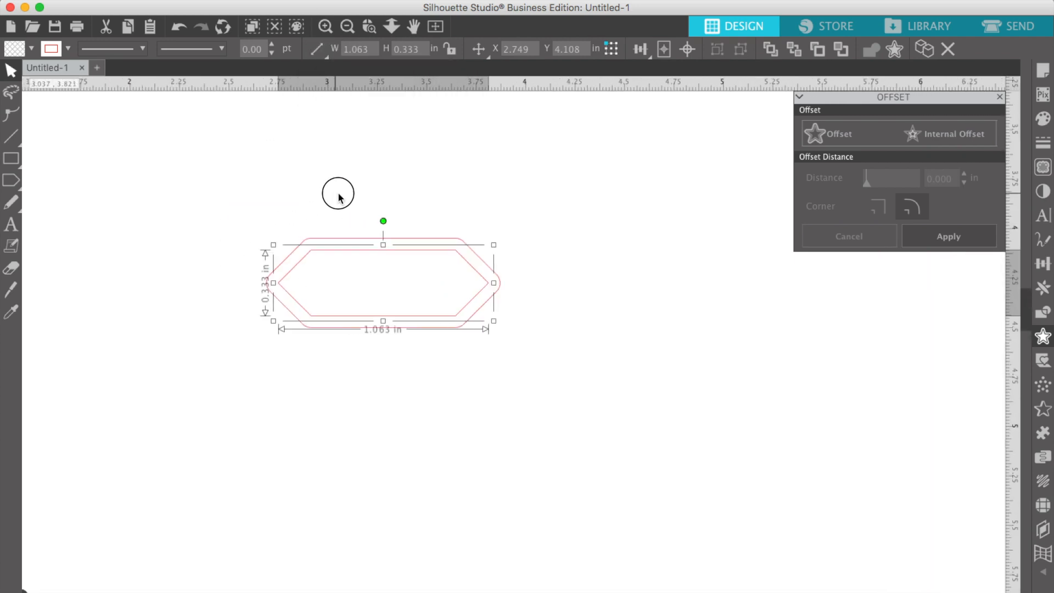
# Try deleting the sharp-cornered inner hexagon and undo the deletion
pyautogui.click(286, 292)
pyautogui.press('Delete')
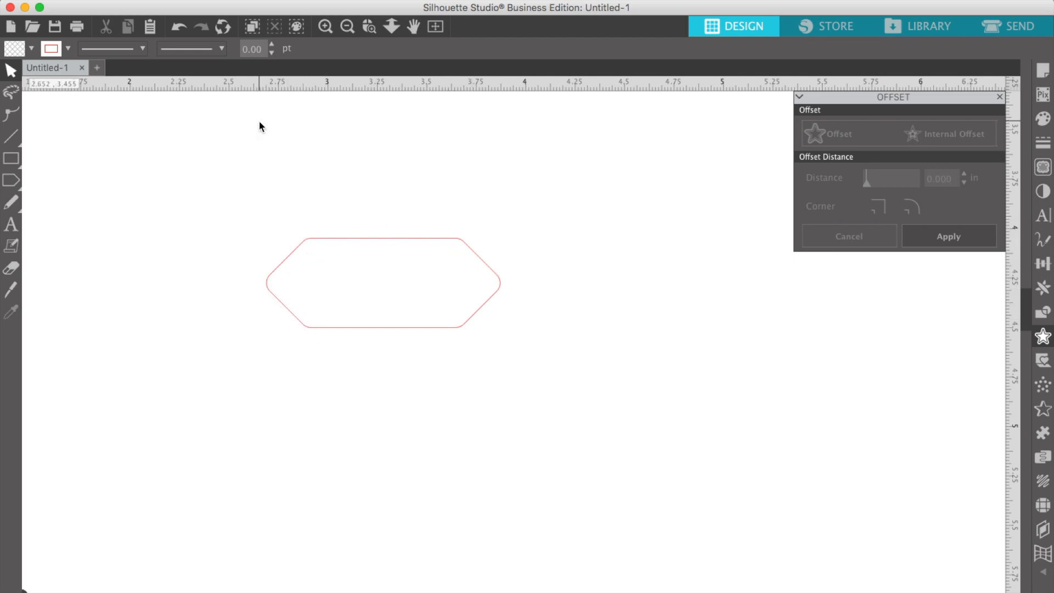
pyautogui.press('super+z')
pyautogui.click(613, 264)
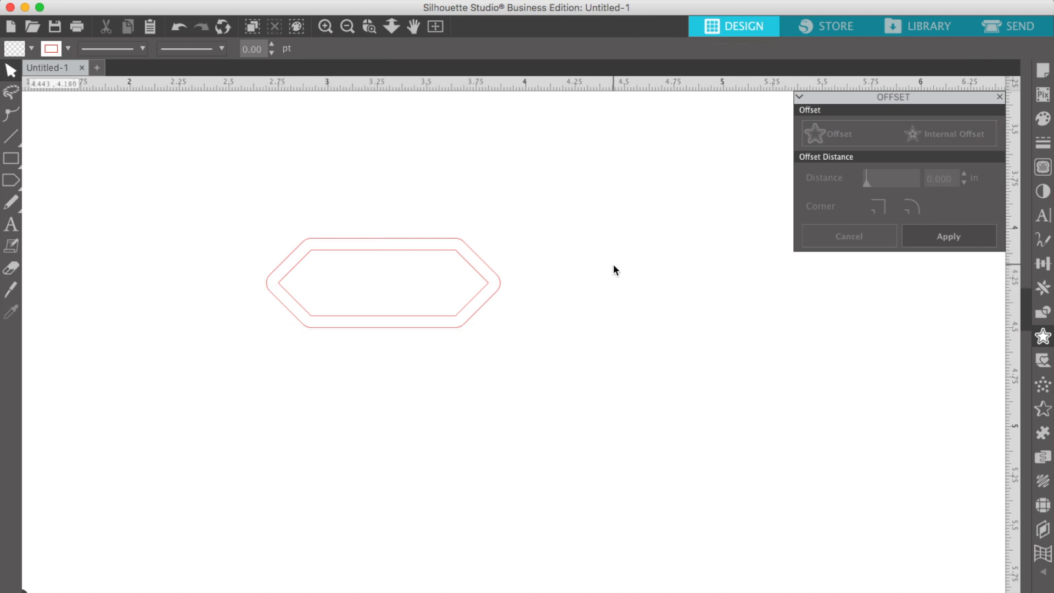
# Delete the sharp-cornered inner hexagon, keeping only the rounded outline
pyautogui.click(488, 284)
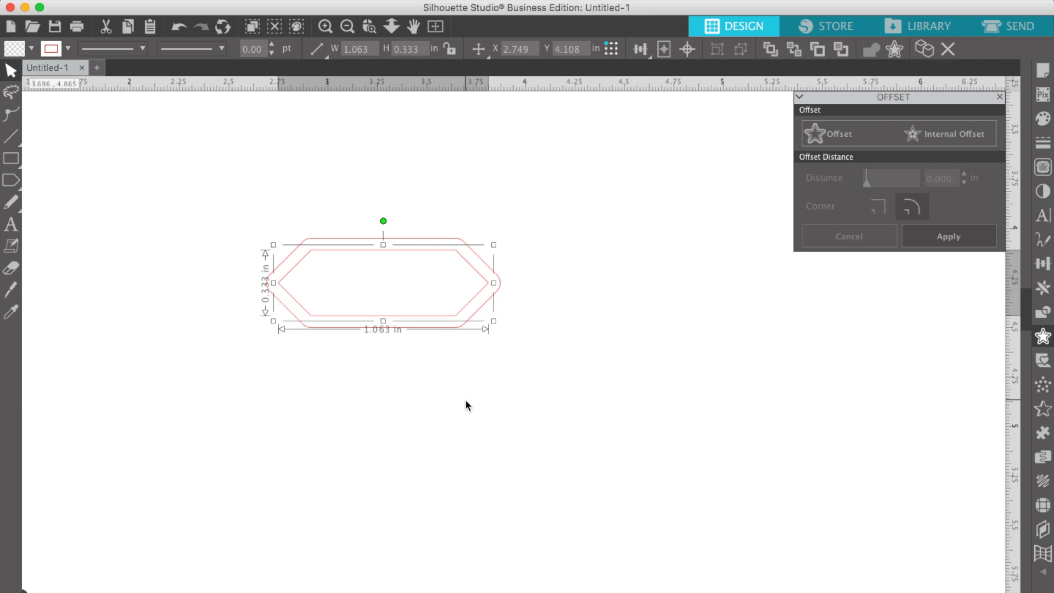
pyautogui.press('Delete')
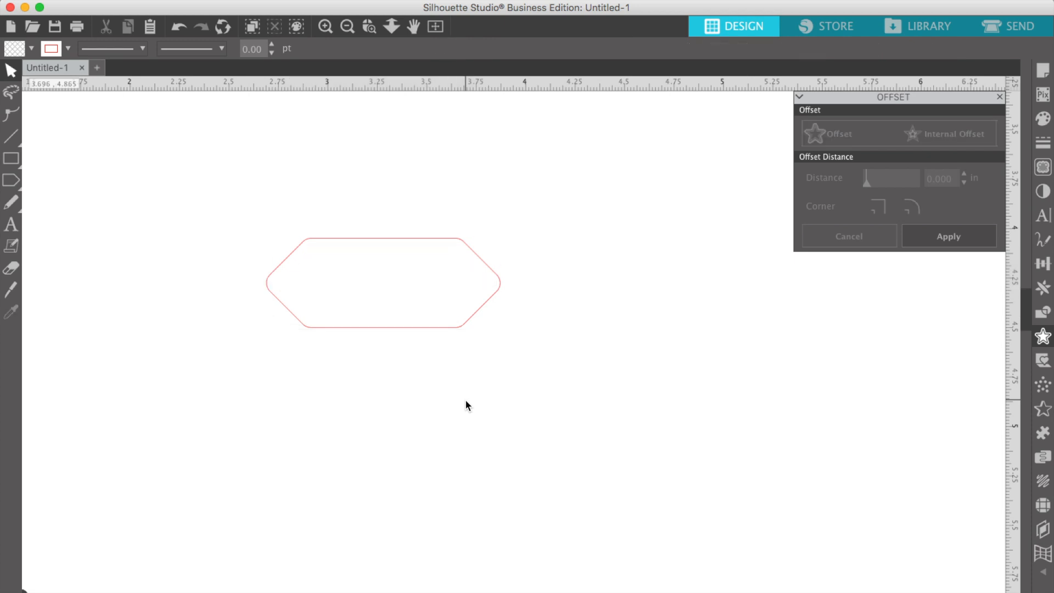
pyautogui.click(512, 330)
# Offset the rounded hexagon outward by 0.03 in with rounded corners
pyautogui.click(358, 326)
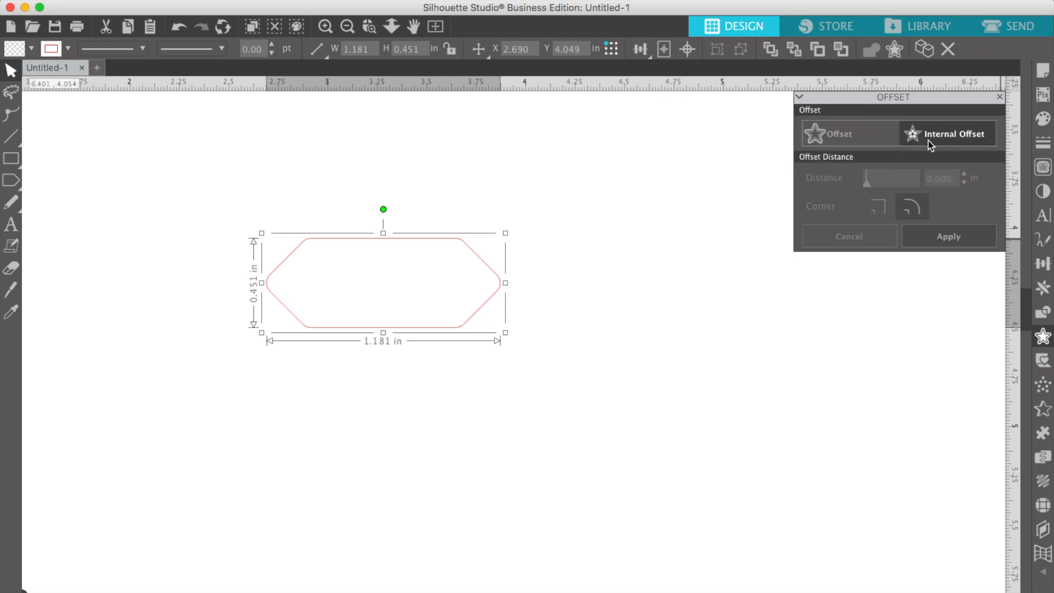
pyautogui.click(849, 142)
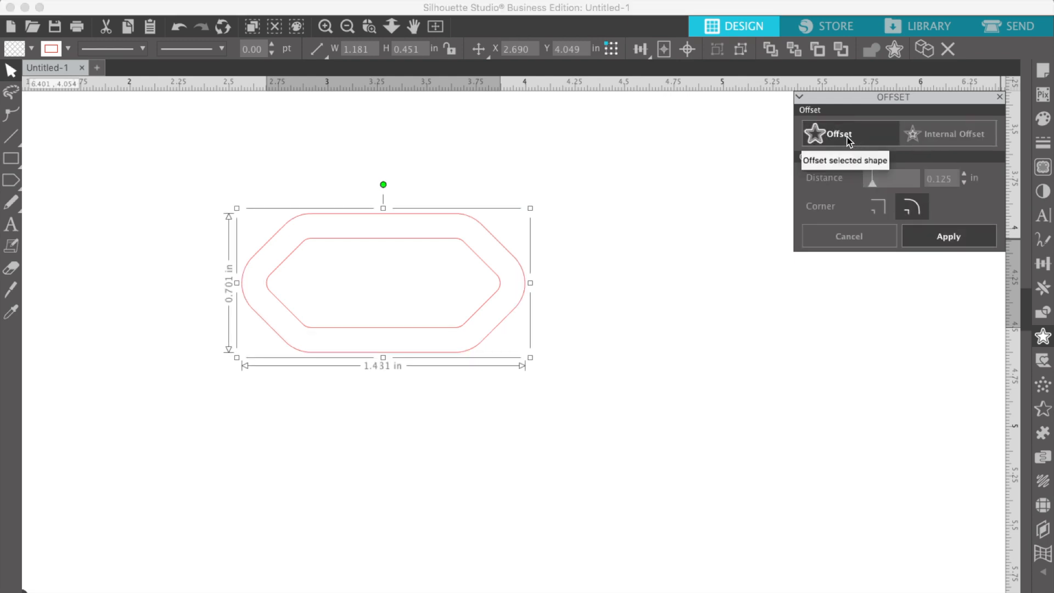
pyautogui.click(951, 179)
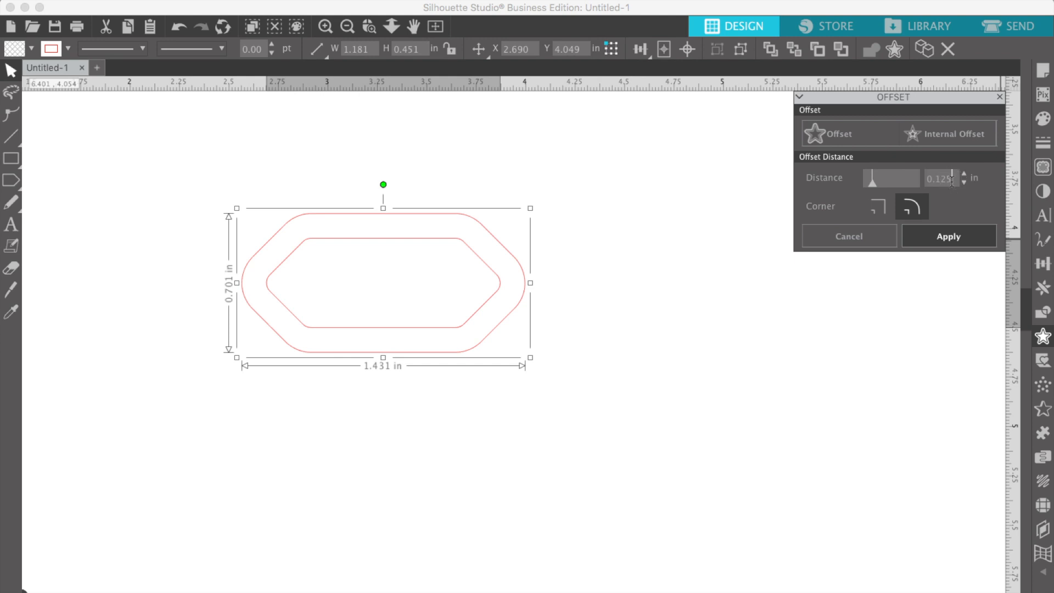
pyautogui.press('BackSpace')
pyautogui.press('BackSpace')
pyautogui.press('BackSpace')
pyautogui.write('03')
pyautogui.click(956, 237)
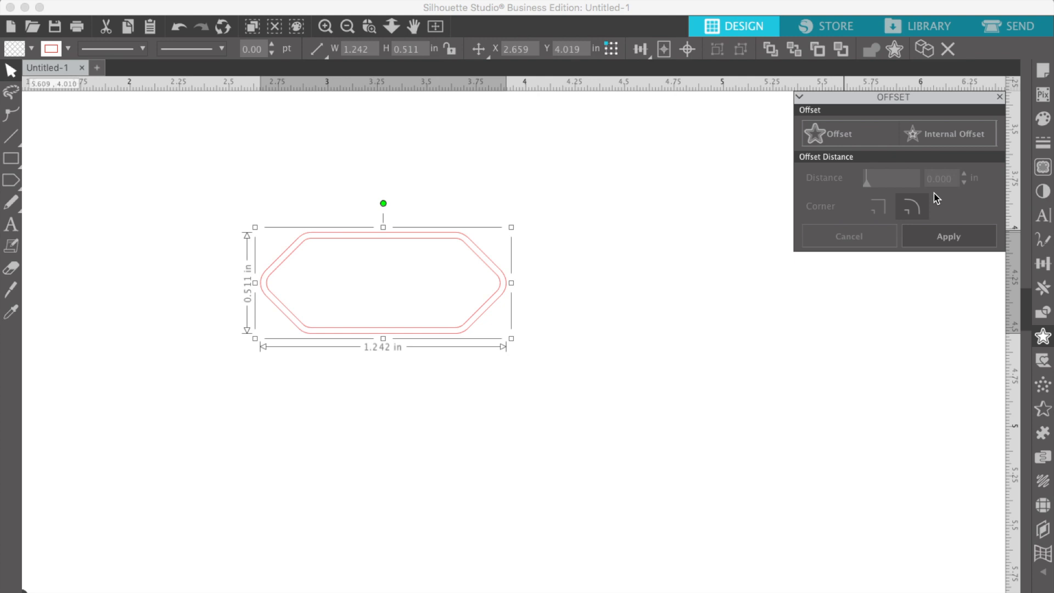
# Review the page setup settings, including the print bleed option
pyautogui.click(1043, 71)
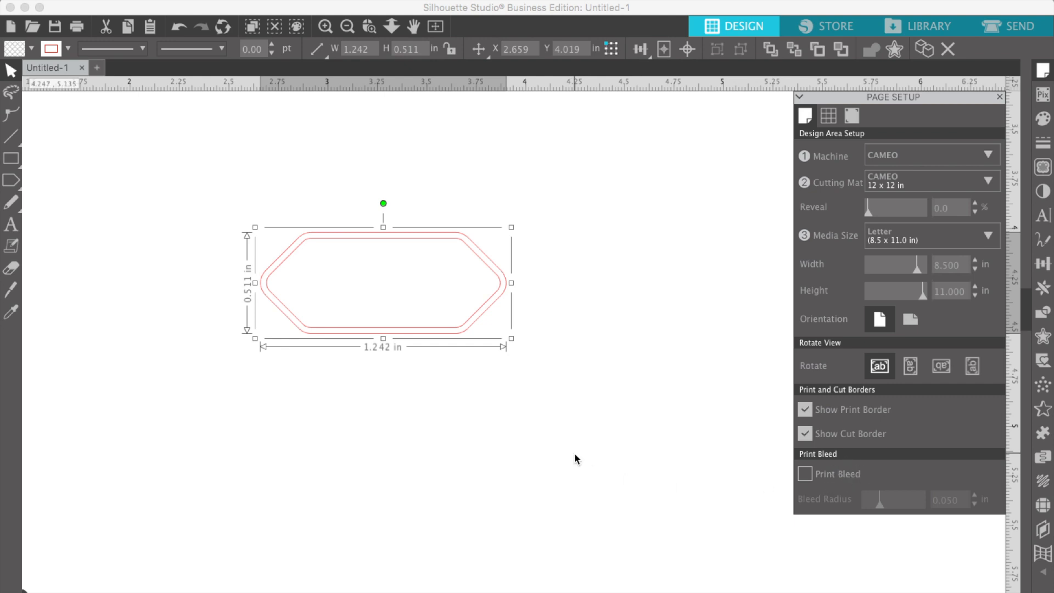
pyautogui.click(1046, 73)
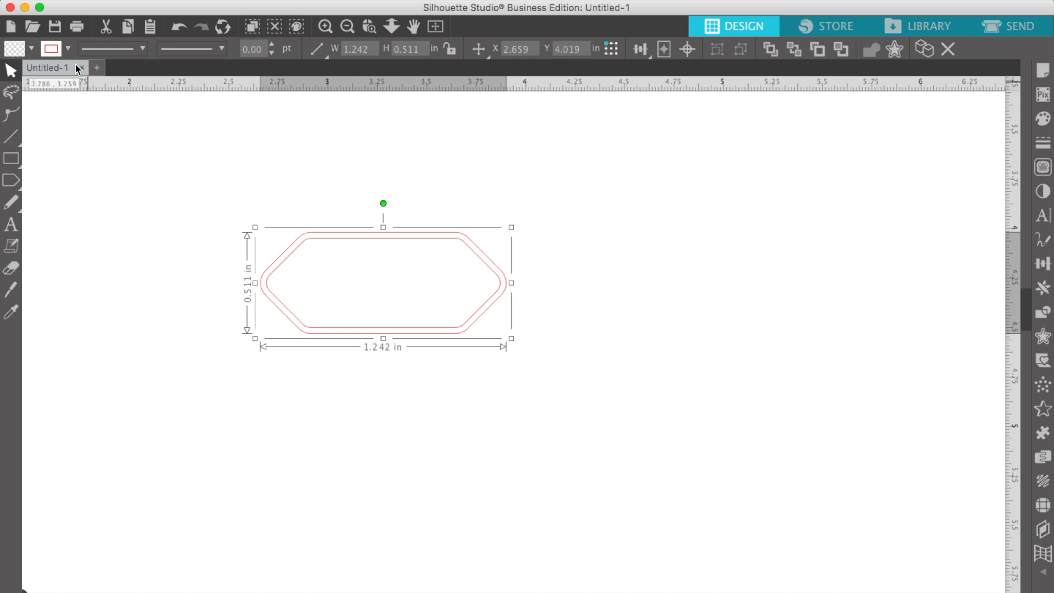
# Fill the outer hexagon with coral and set its line color to transparent
pyautogui.click(1042, 120)
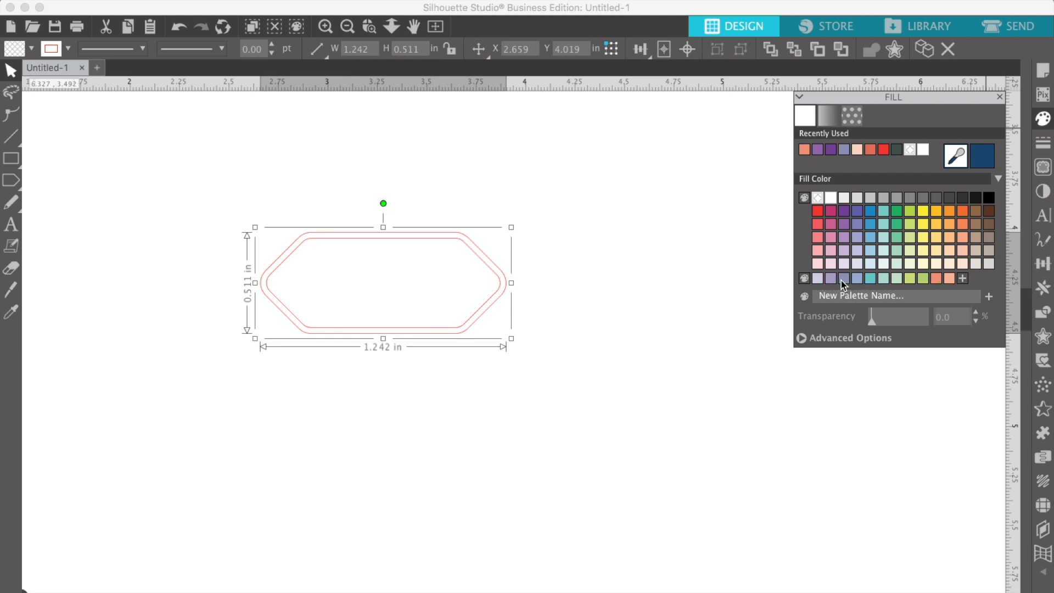
pyautogui.click(936, 279)
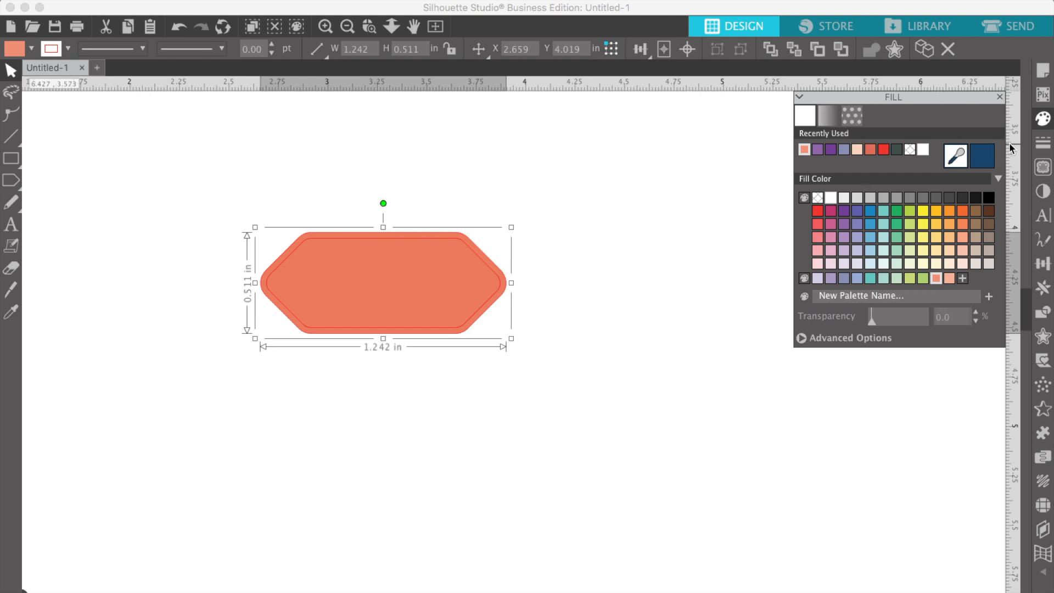
pyautogui.click(1047, 145)
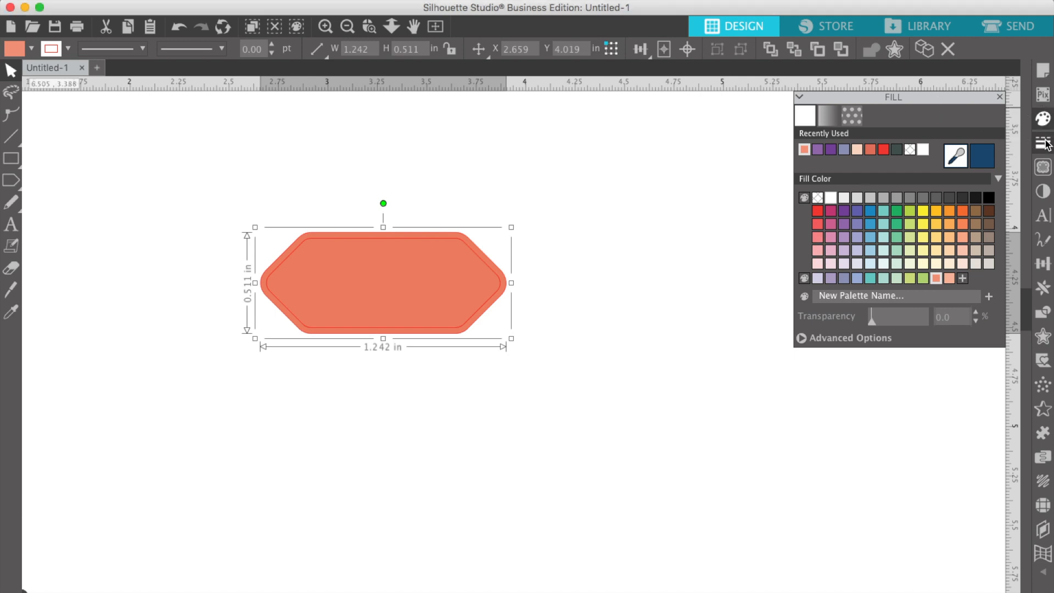
pyautogui.click(1046, 144)
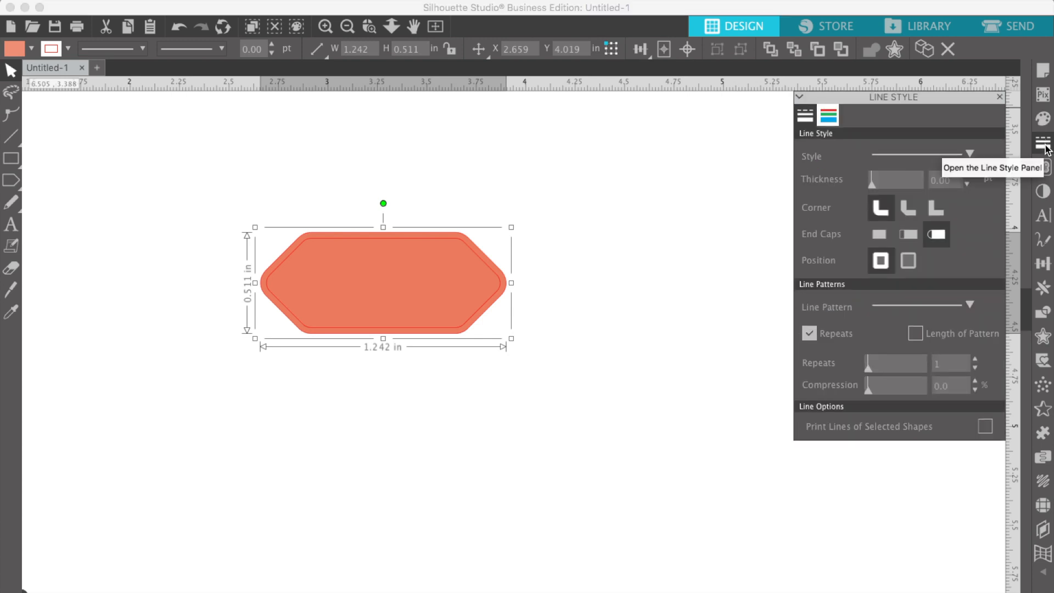
pyautogui.click(823, 118)
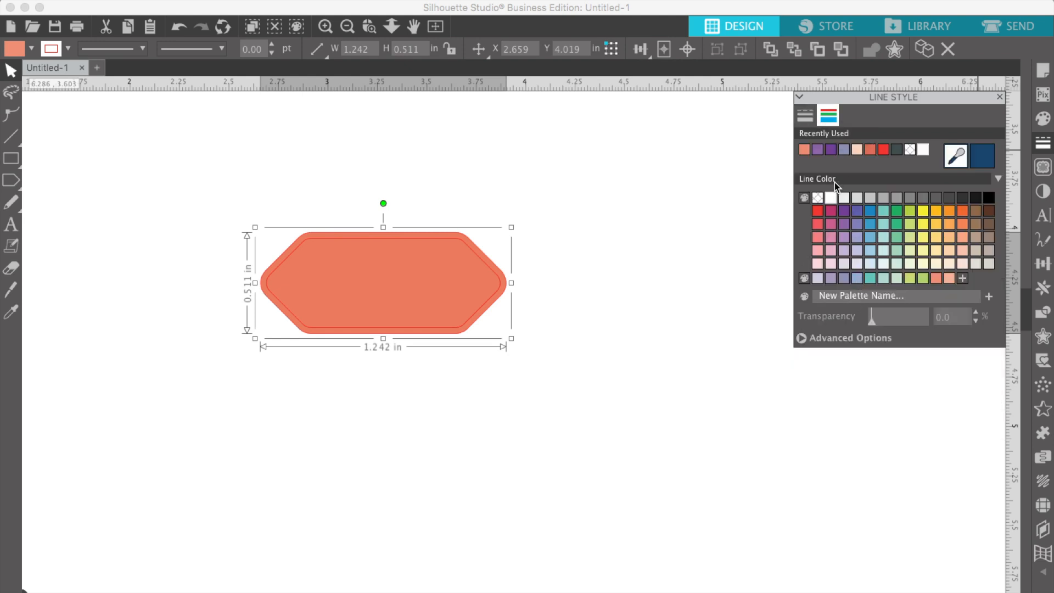
pyautogui.click(909, 150)
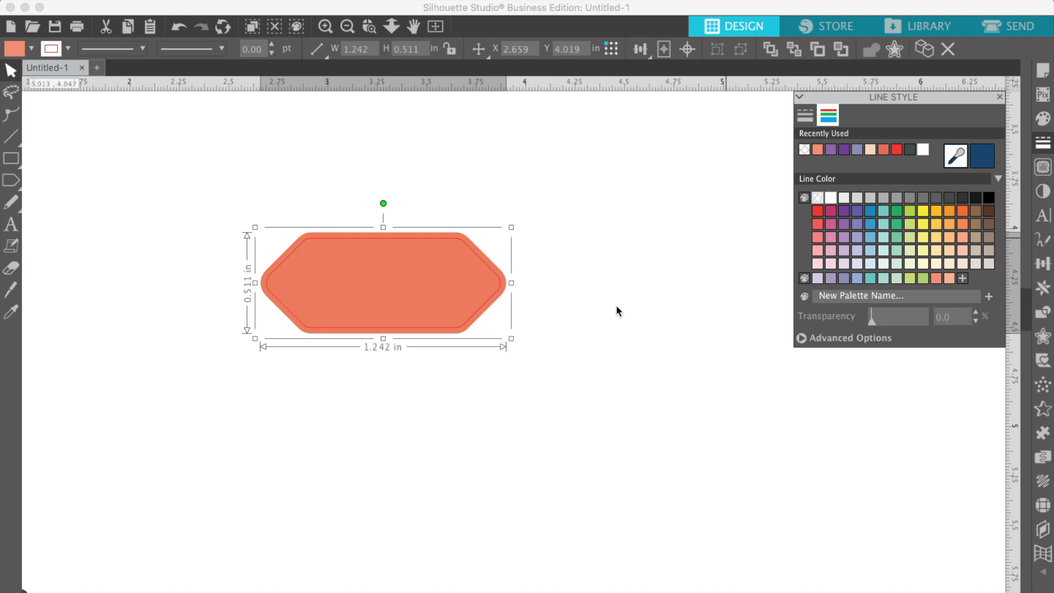
pyautogui.click(538, 347)
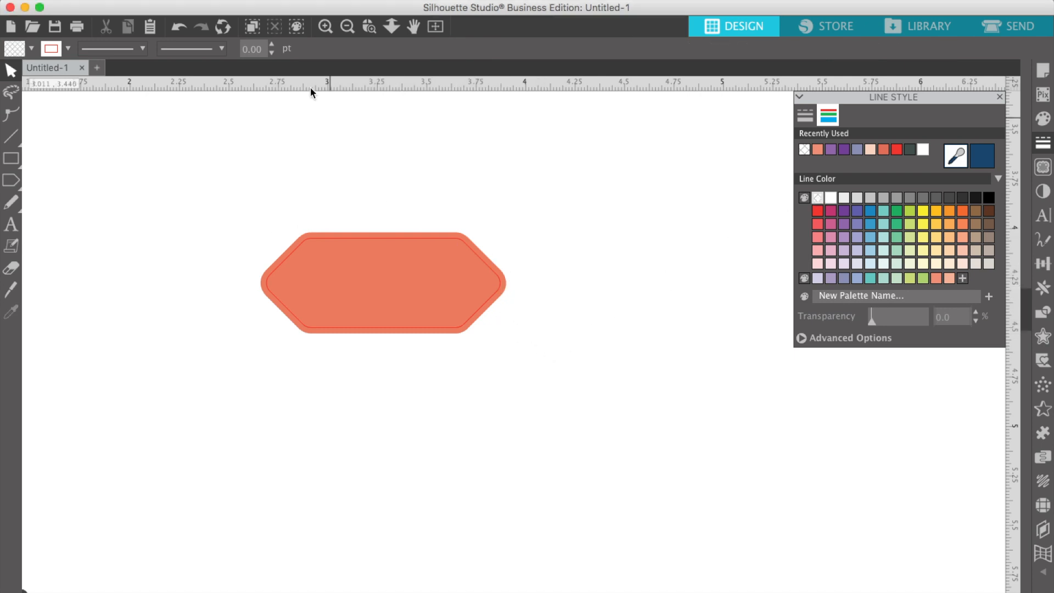
# Set the outer coral hexagon's line color to red
pyautogui.click(325, 25)
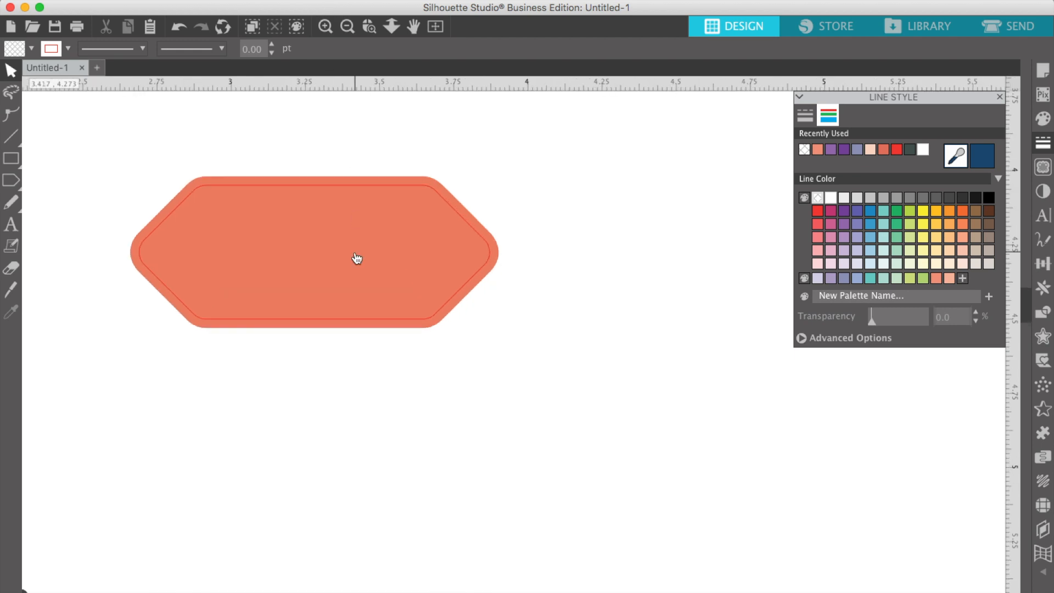
pyautogui.click(440, 268)
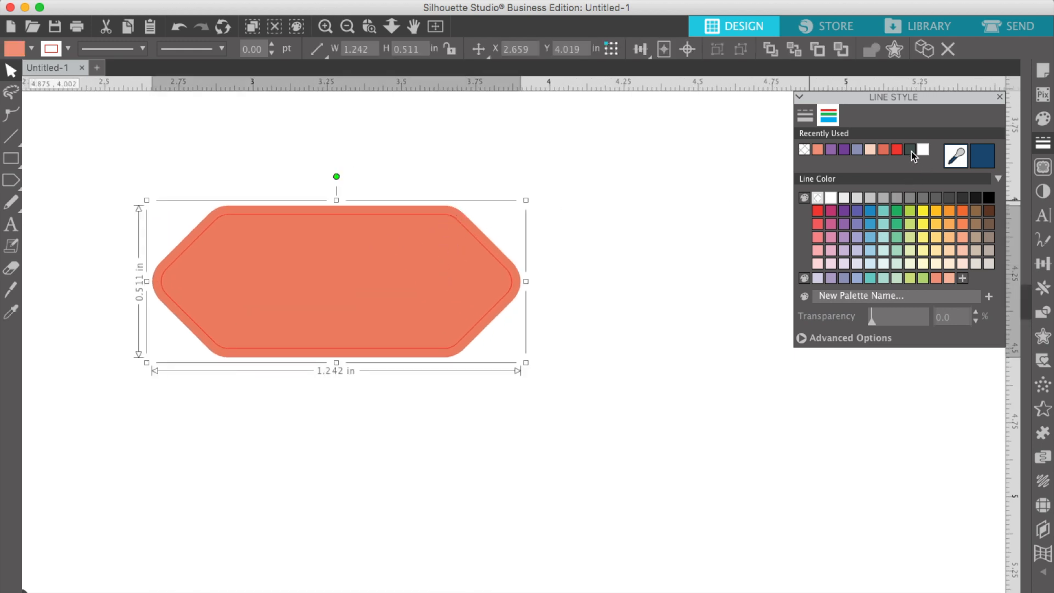
pyautogui.click(896, 149)
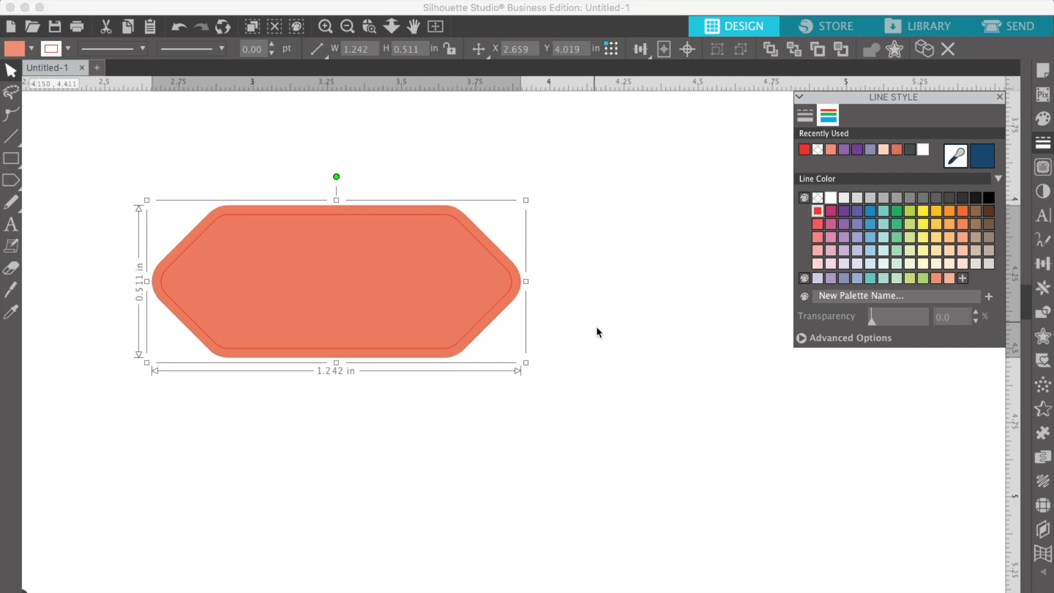
# Set the outer coral hexagon's line color back to transparent
pyautogui.click(584, 219)
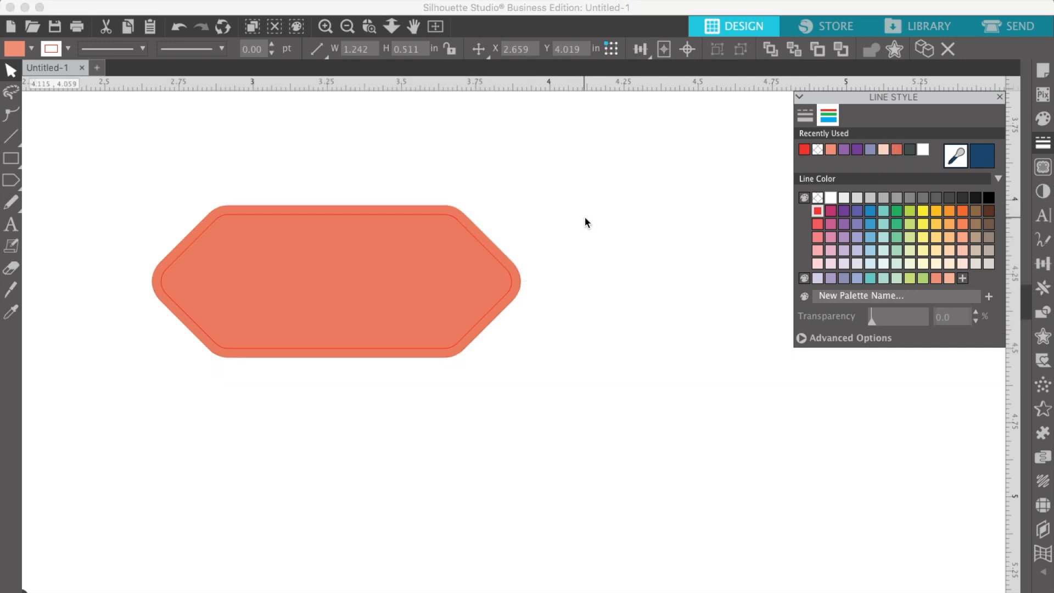
pyautogui.click(488, 238)
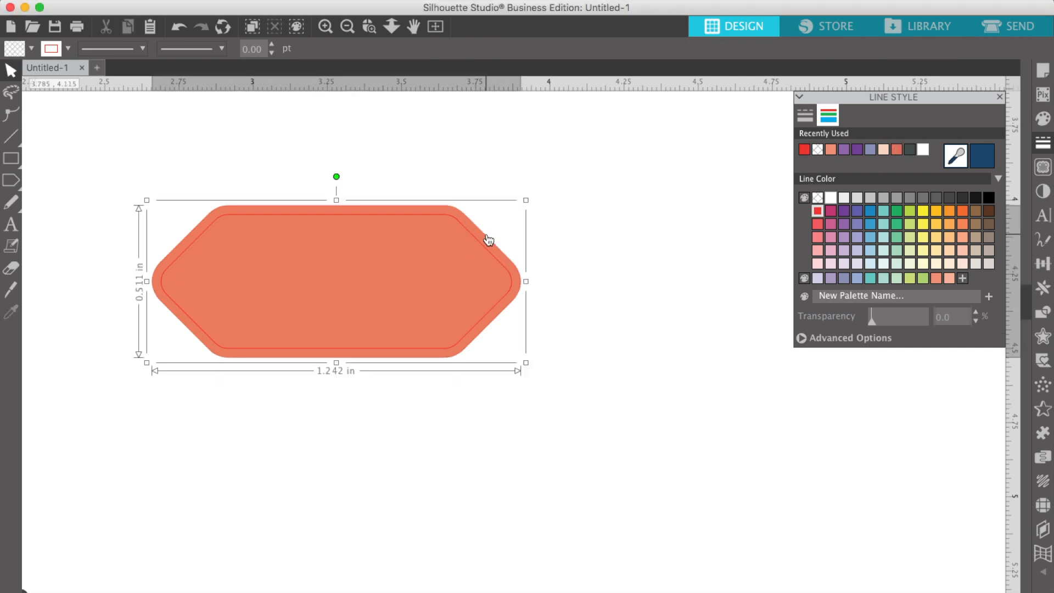
pyautogui.click(817, 198)
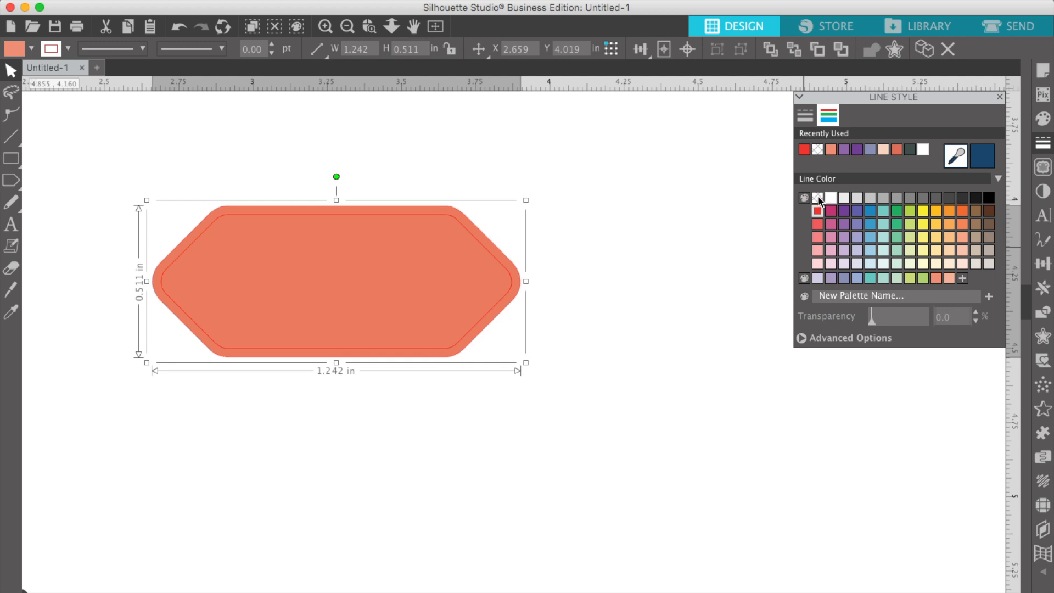
pyautogui.click(665, 282)
pyautogui.click(401, 283)
pyautogui.click(450, 215)
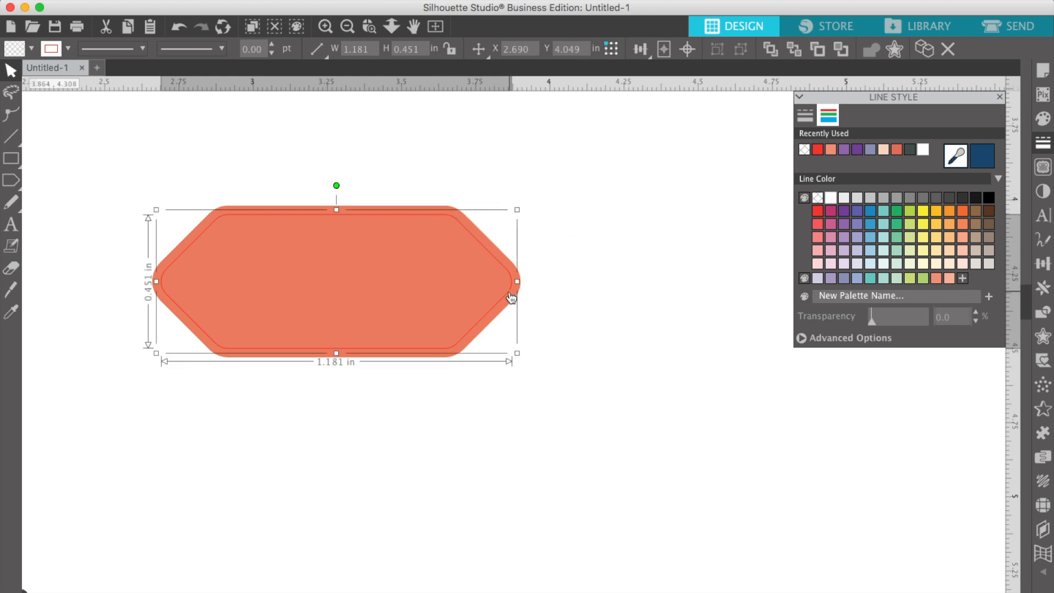
pyautogui.click(620, 252)
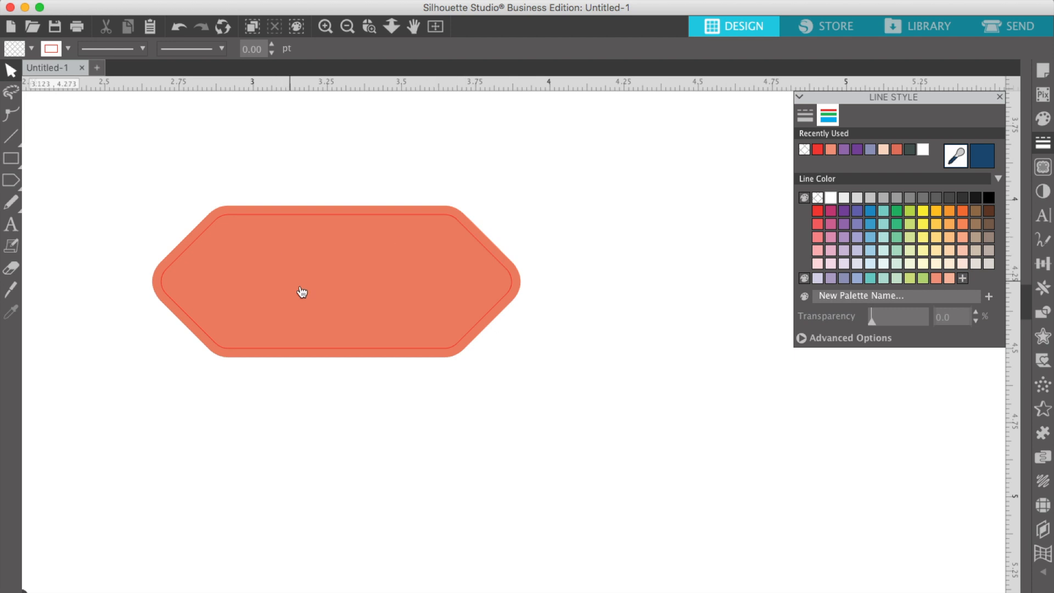
# Create a sharp-cornered internal offset of the coral hexagon at a distance of 0.080 in
pyautogui.click(237, 219)
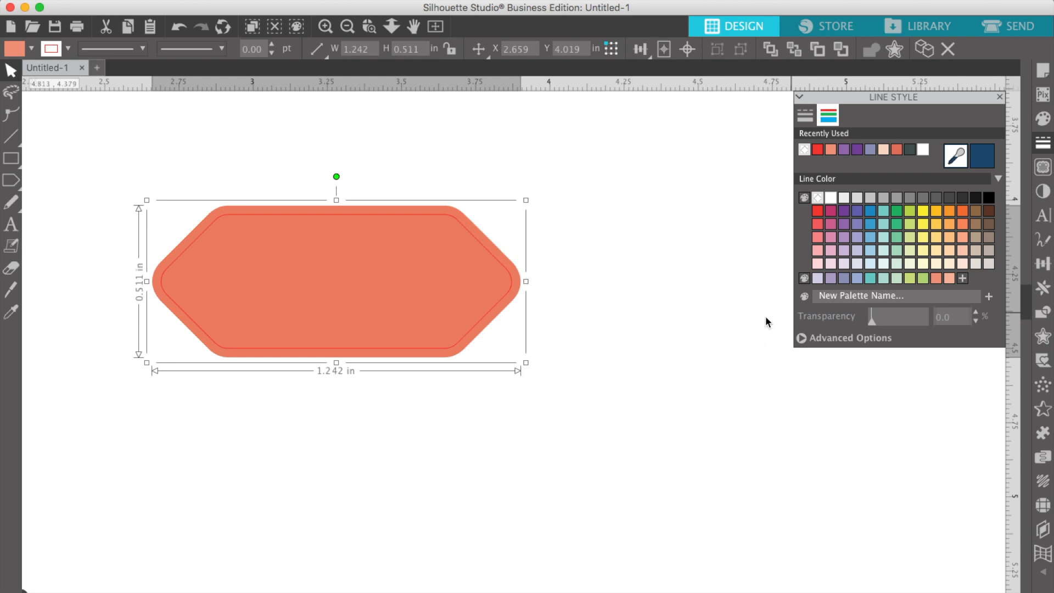
pyautogui.click(1042, 338)
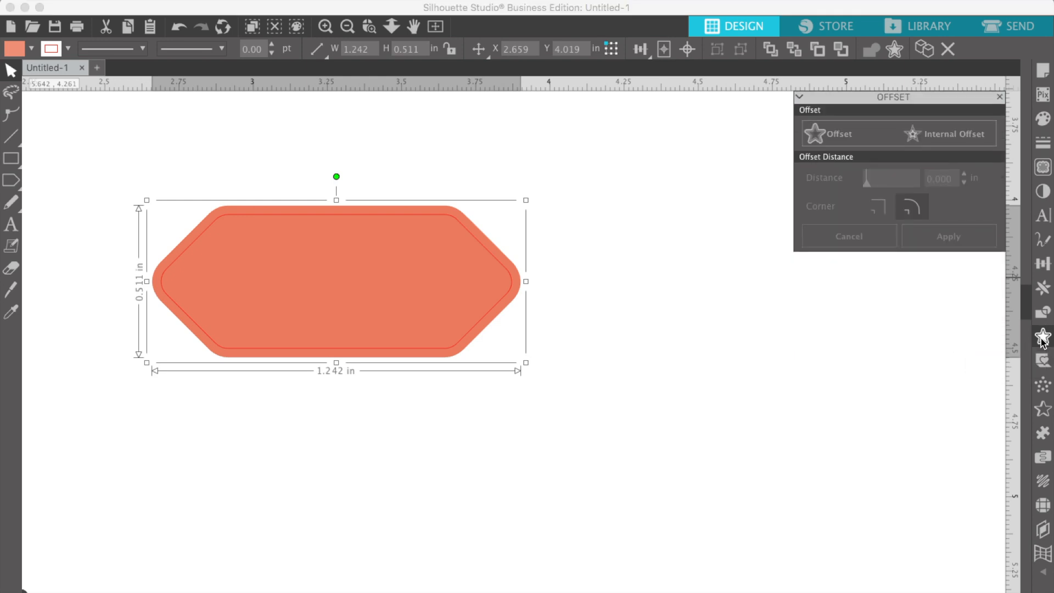
pyautogui.click(953, 141)
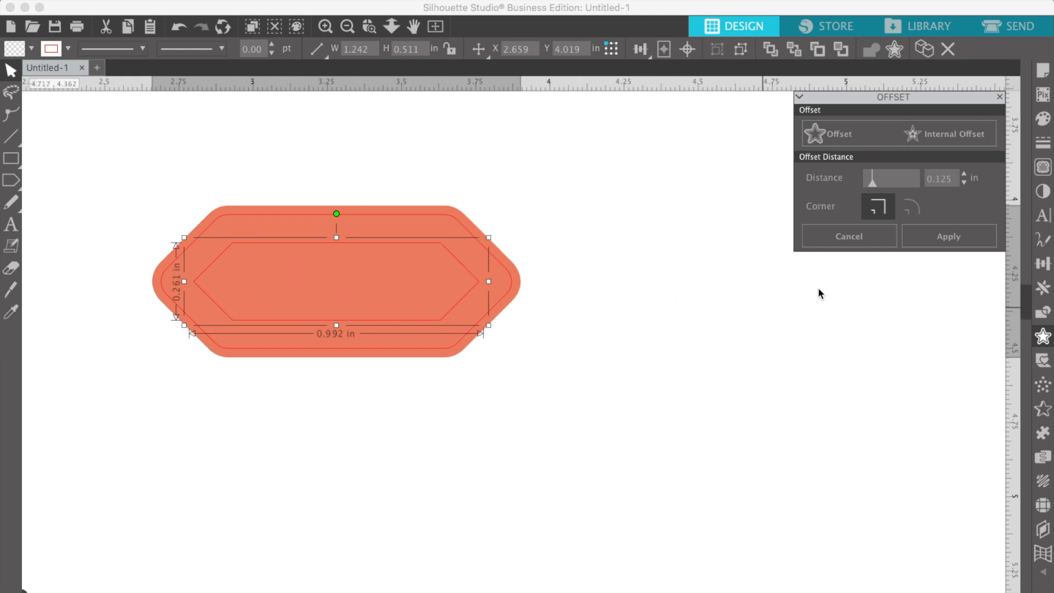
pyautogui.click(963, 181)
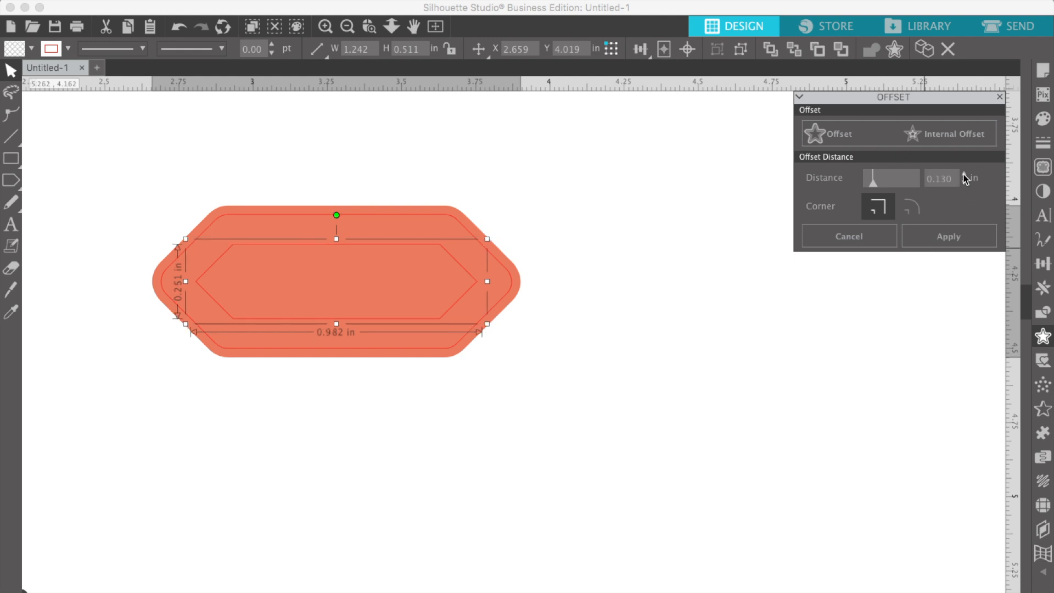
pyautogui.click(963, 181)
pyautogui.click(964, 183)
pyautogui.click(964, 183)
pyautogui.click(964, 183)
pyautogui.click(964, 182)
pyautogui.click(963, 183)
pyautogui.click(964, 183)
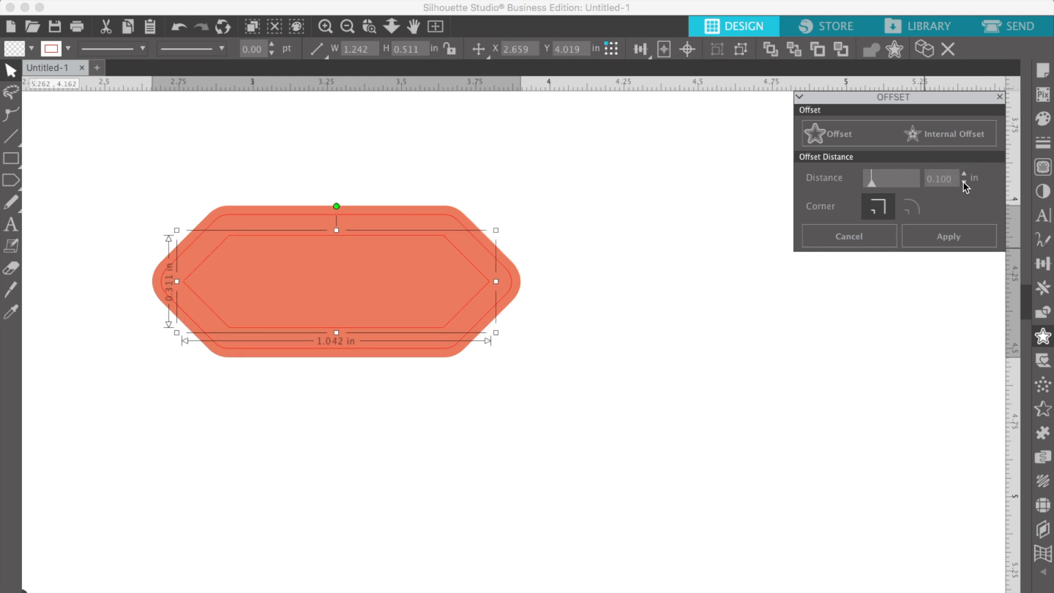
pyautogui.click(964, 183)
pyautogui.click(964, 183)
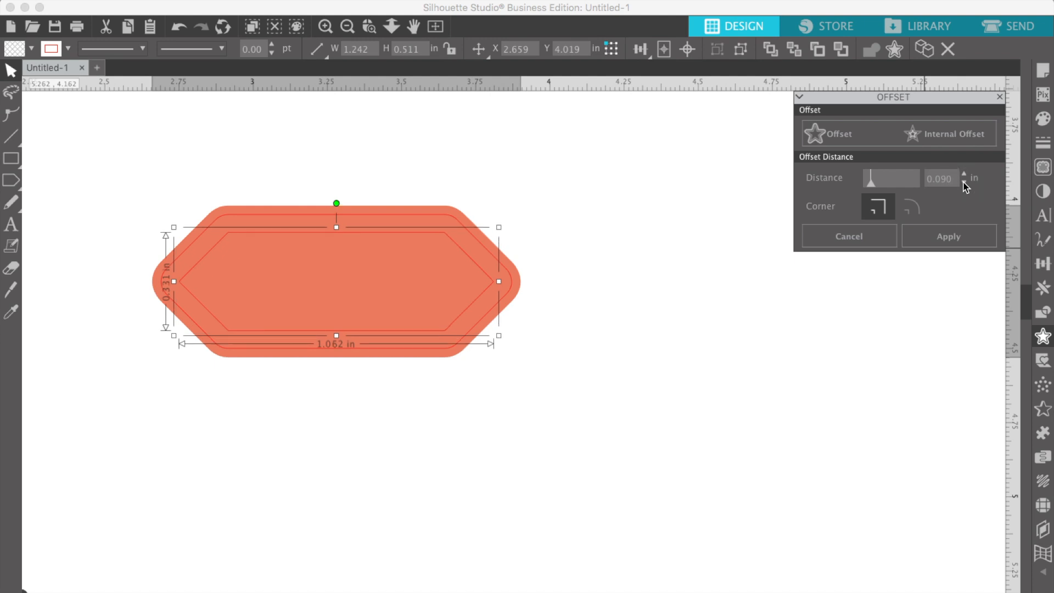
pyautogui.click(963, 182)
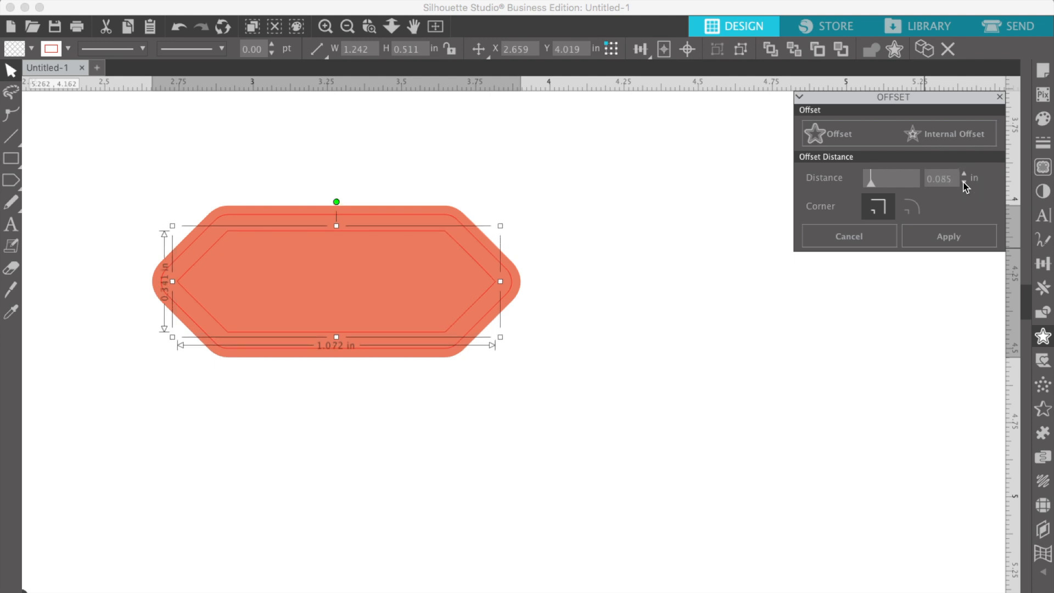
pyautogui.click(964, 182)
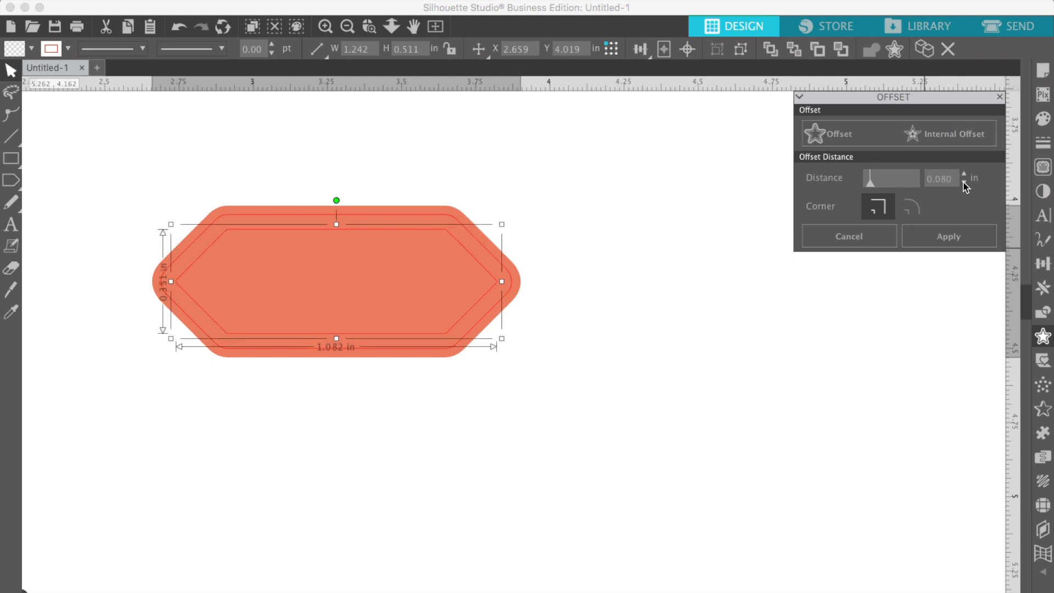
pyautogui.click(955, 243)
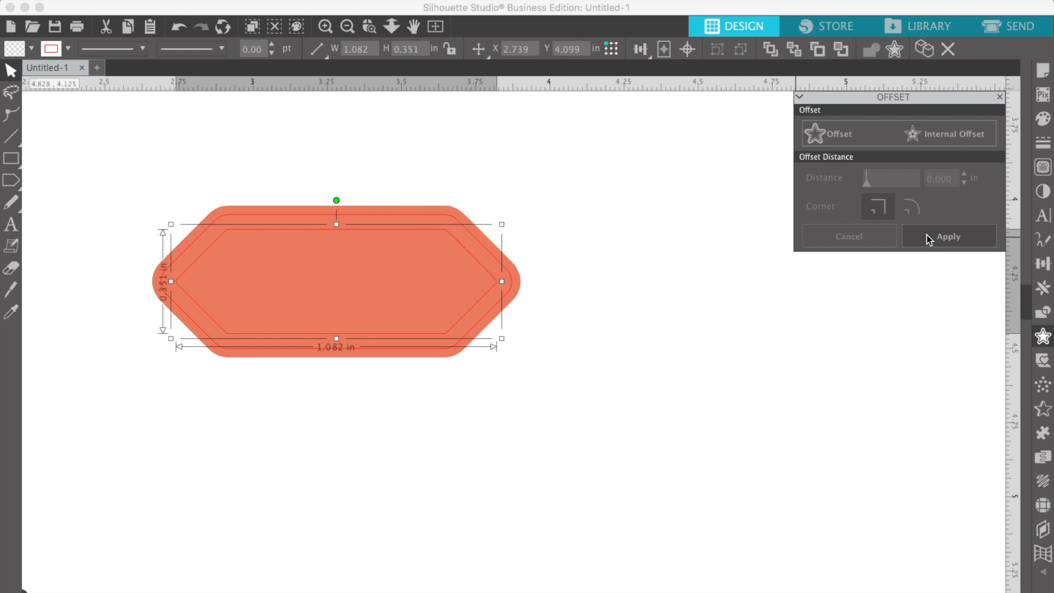
# Set the innermost hexagon's line color to transparent and fill it with white
pyautogui.click(1043, 145)
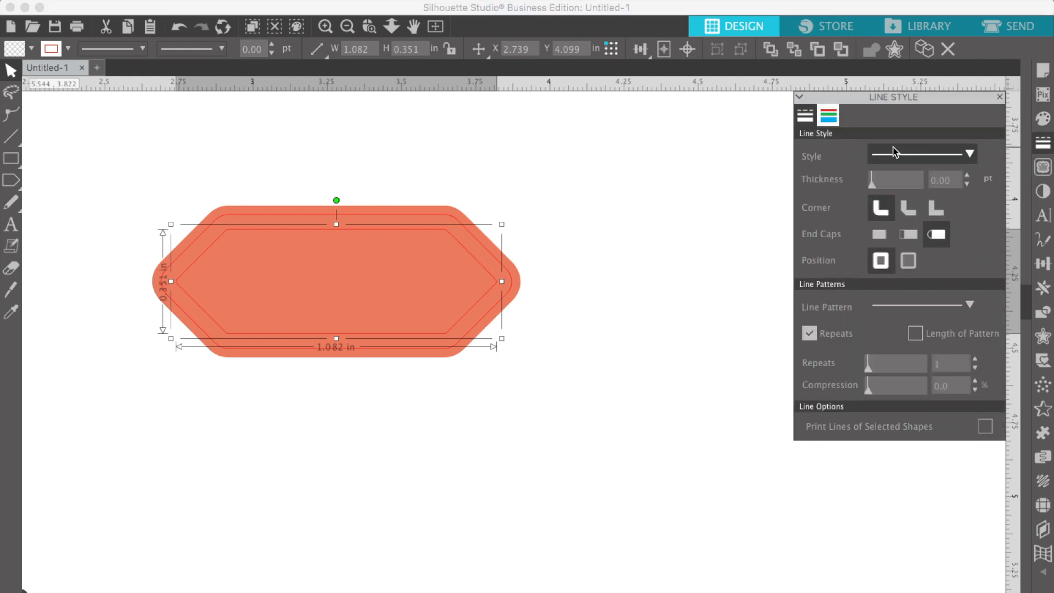
pyautogui.click(829, 116)
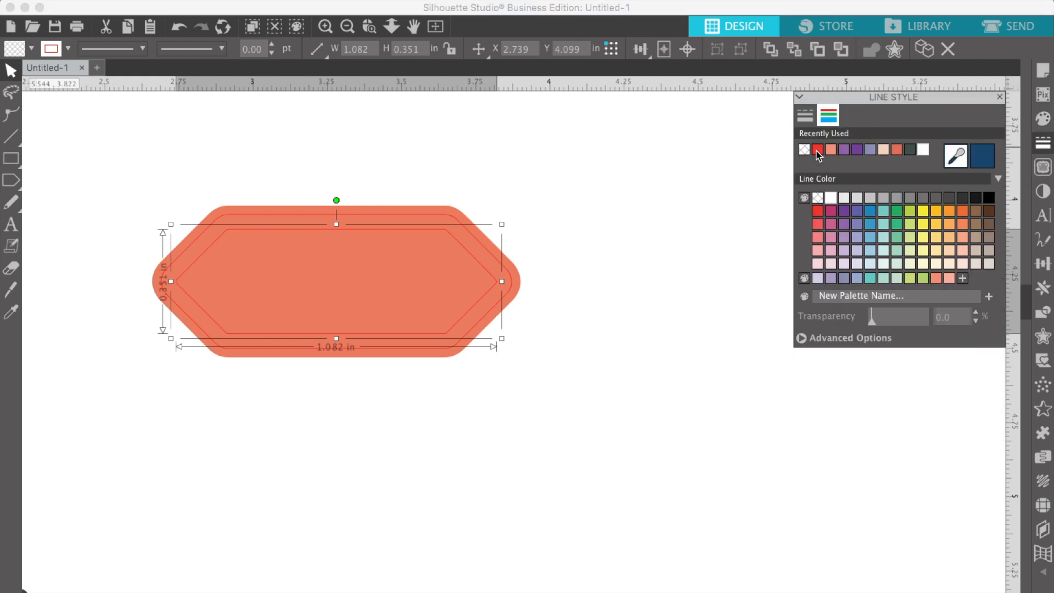
pyautogui.click(816, 197)
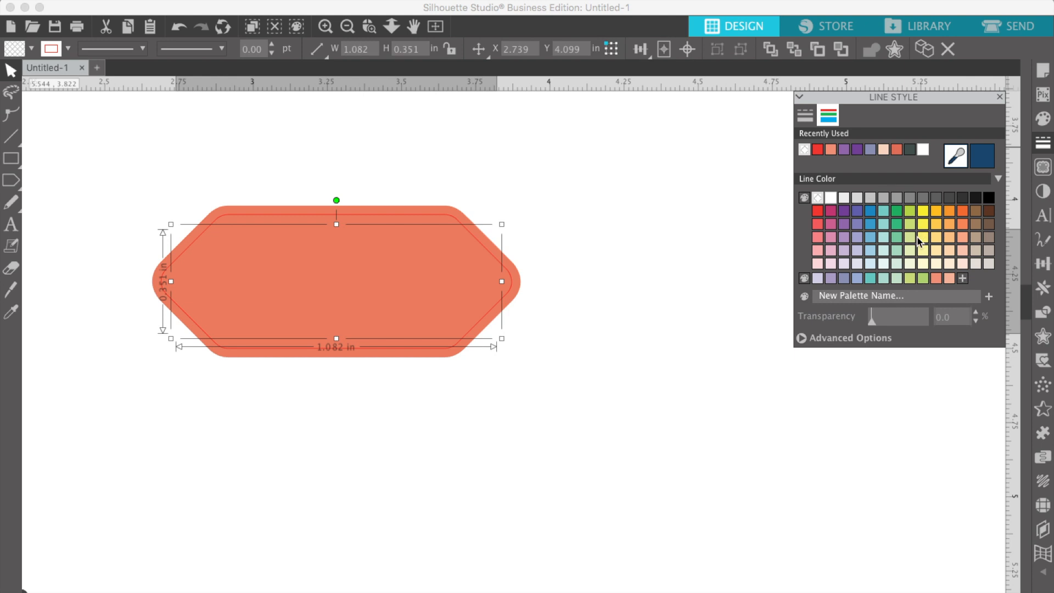
pyautogui.click(1044, 121)
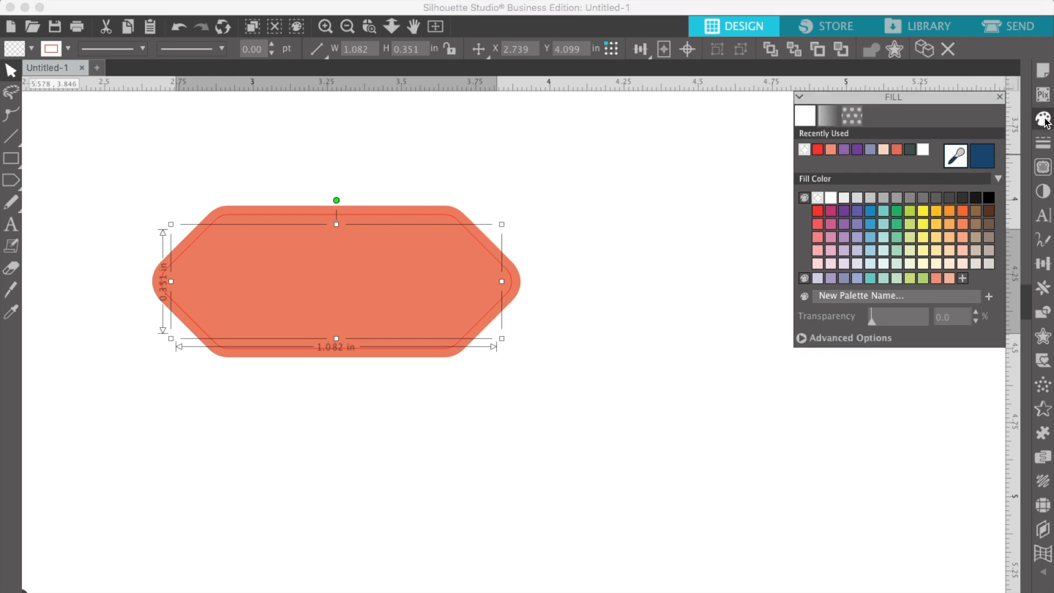
pyautogui.click(830, 198)
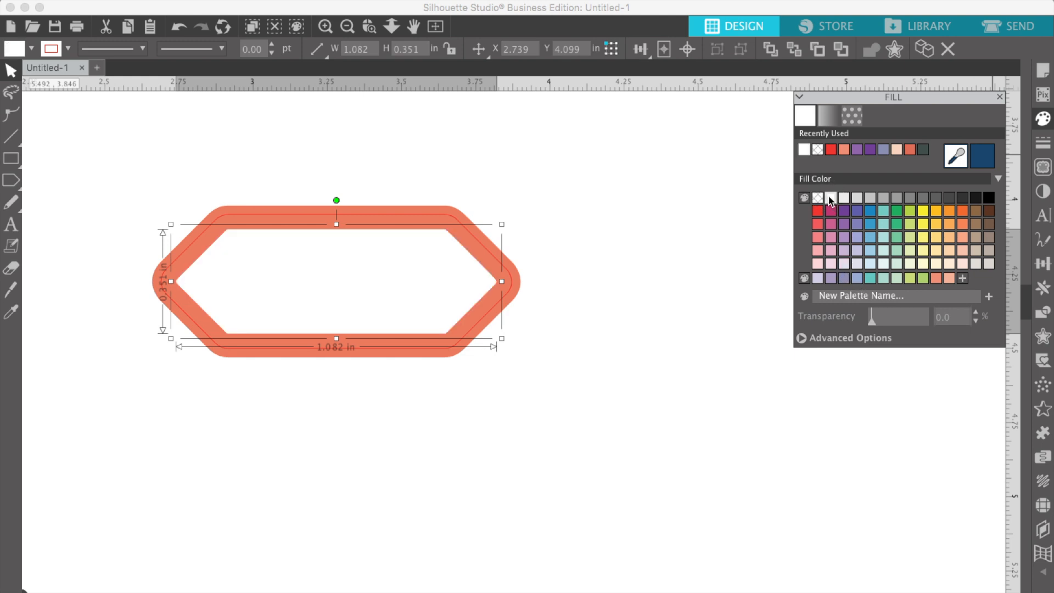
pyautogui.click(596, 379)
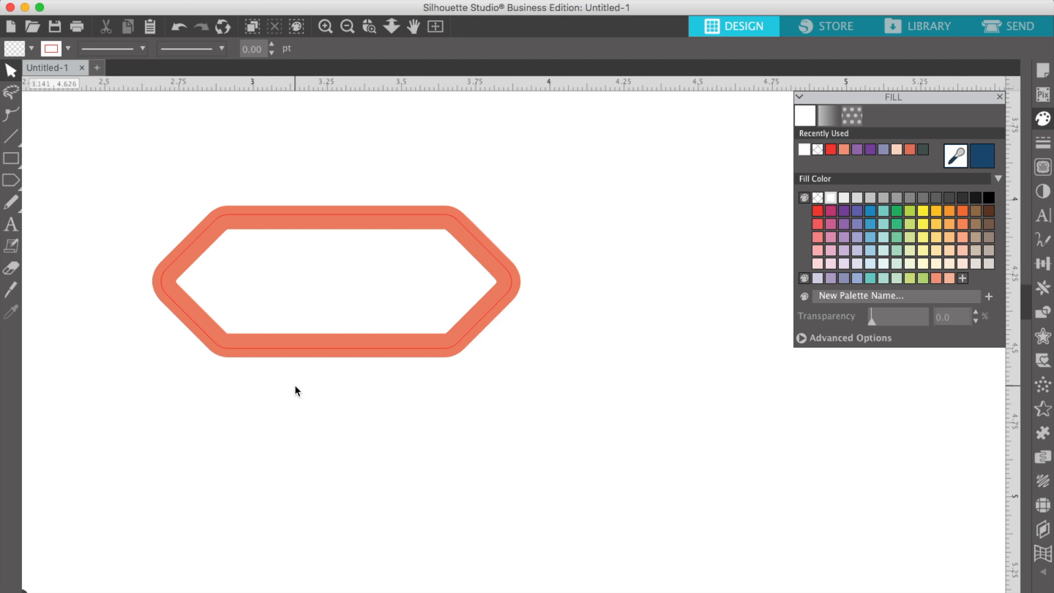
# Set the white inner hexagon's fill transparency to 21%
pyautogui.click(346, 28)
pyautogui.click(347, 27)
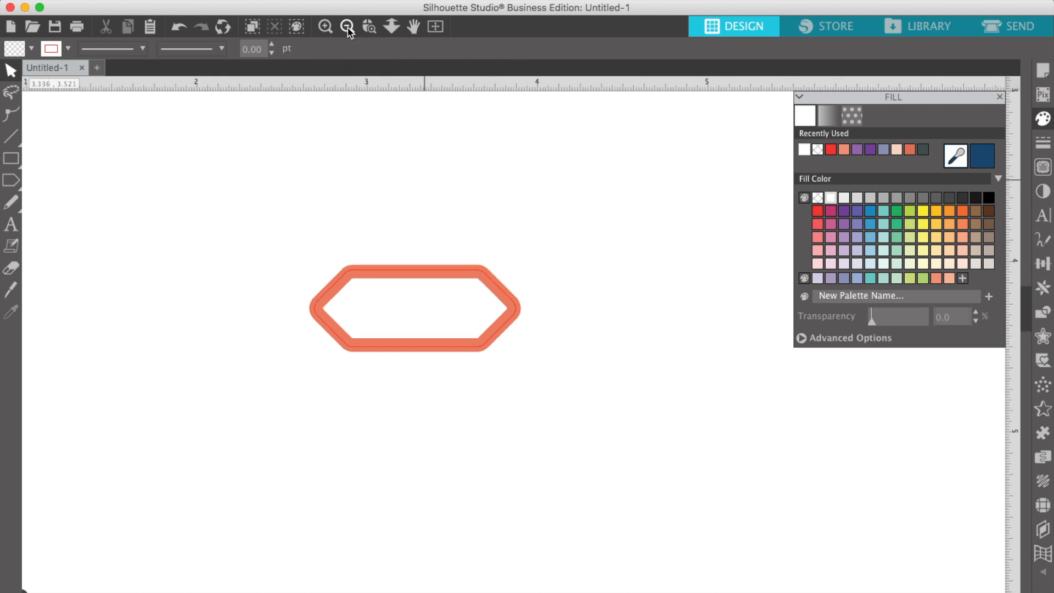
pyautogui.click(347, 27)
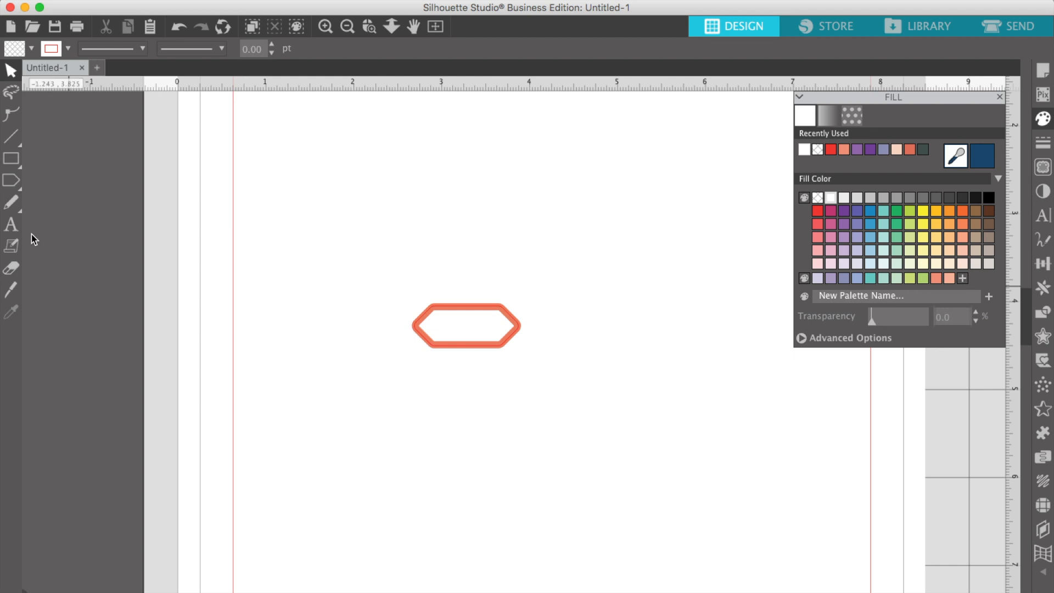
pyautogui.click(9, 226)
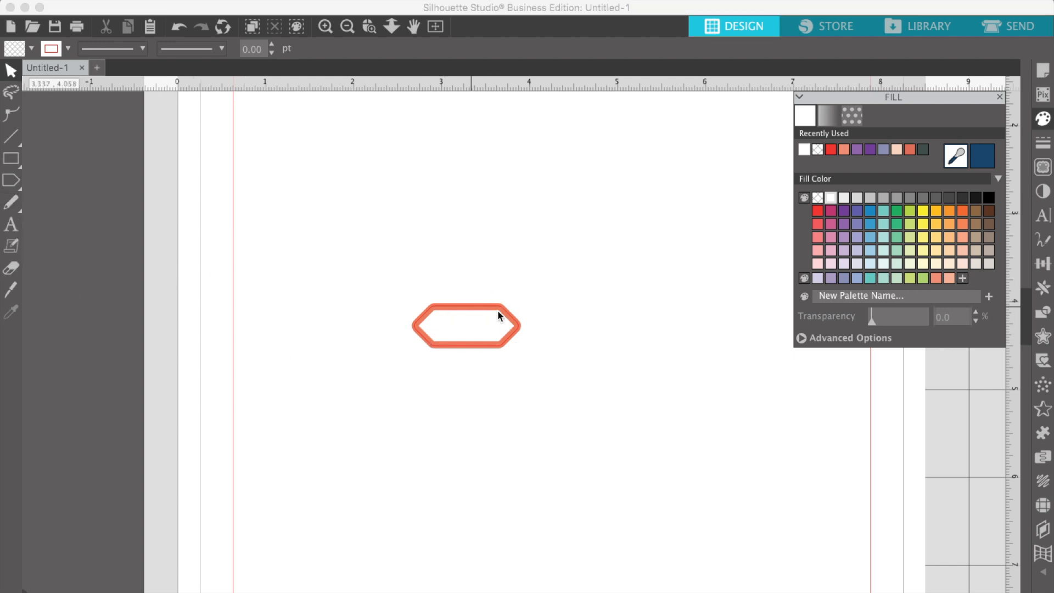
pyautogui.click(457, 325)
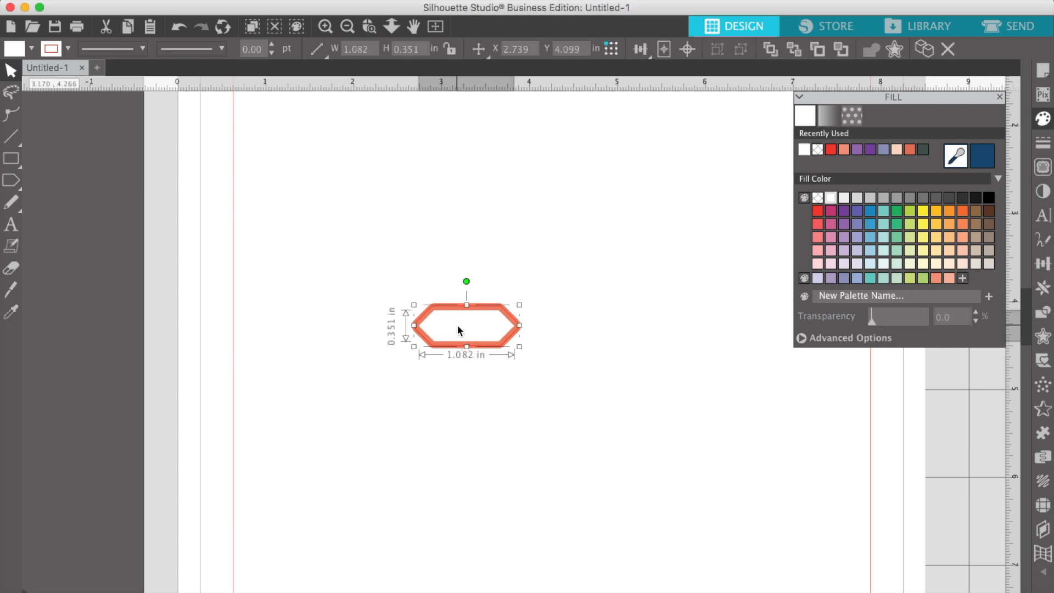
pyautogui.click(326, 26)
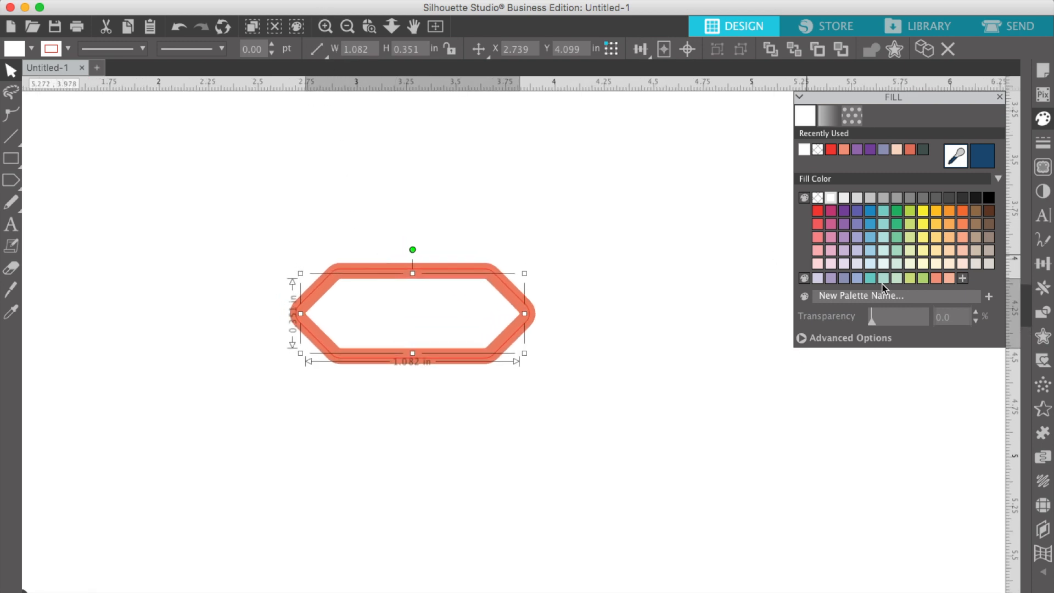
pyautogui.moveTo(872, 328); pyautogui.dragTo(880, 326)
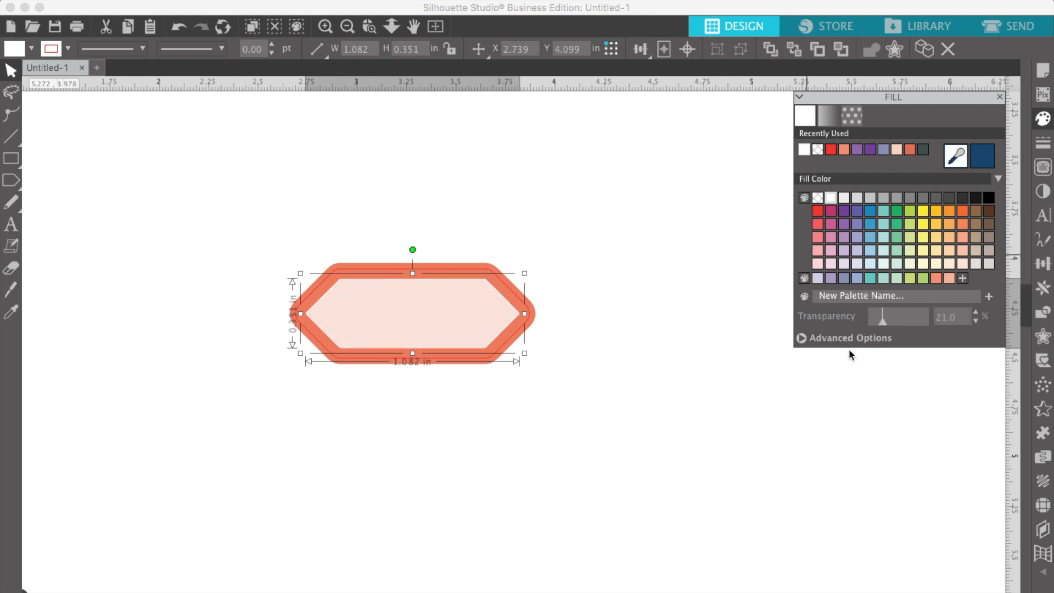
pyautogui.click(740, 422)
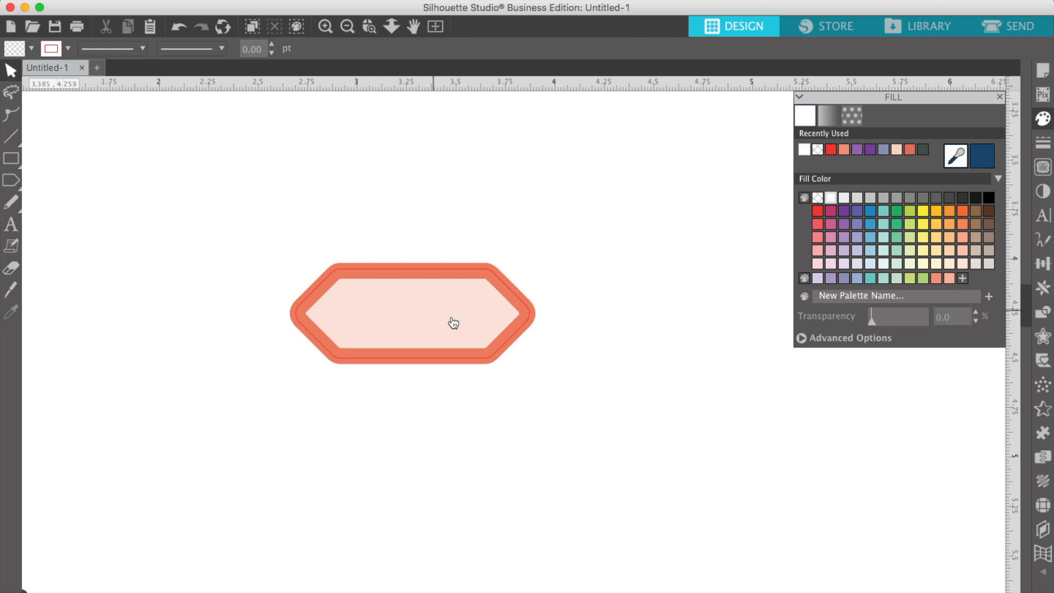
# Add the text "To Do" above the hexagon in the Notulen Serif Display font
pyautogui.click(347, 27)
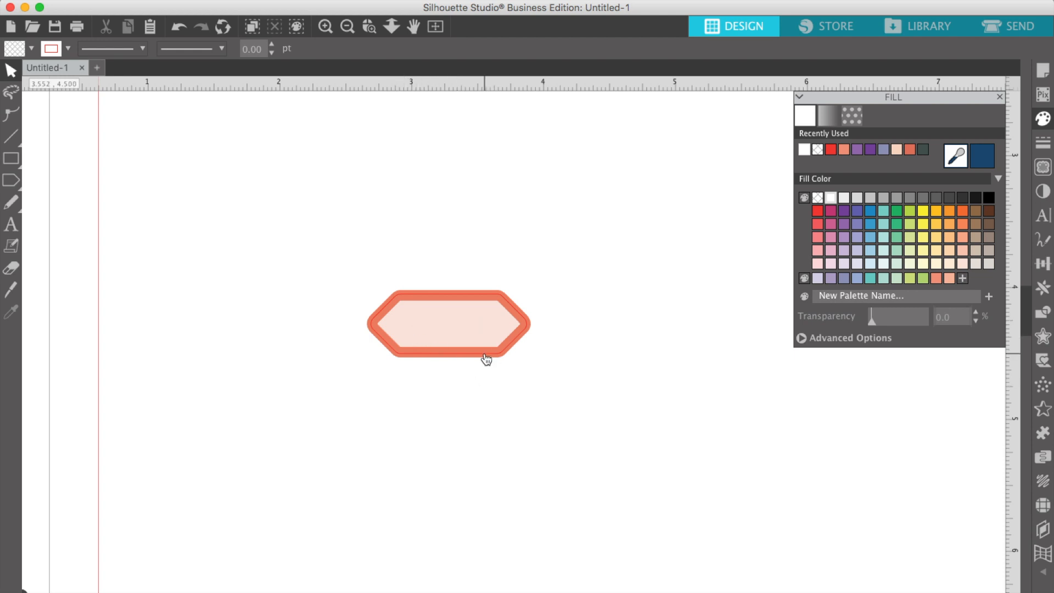
pyautogui.click(10, 227)
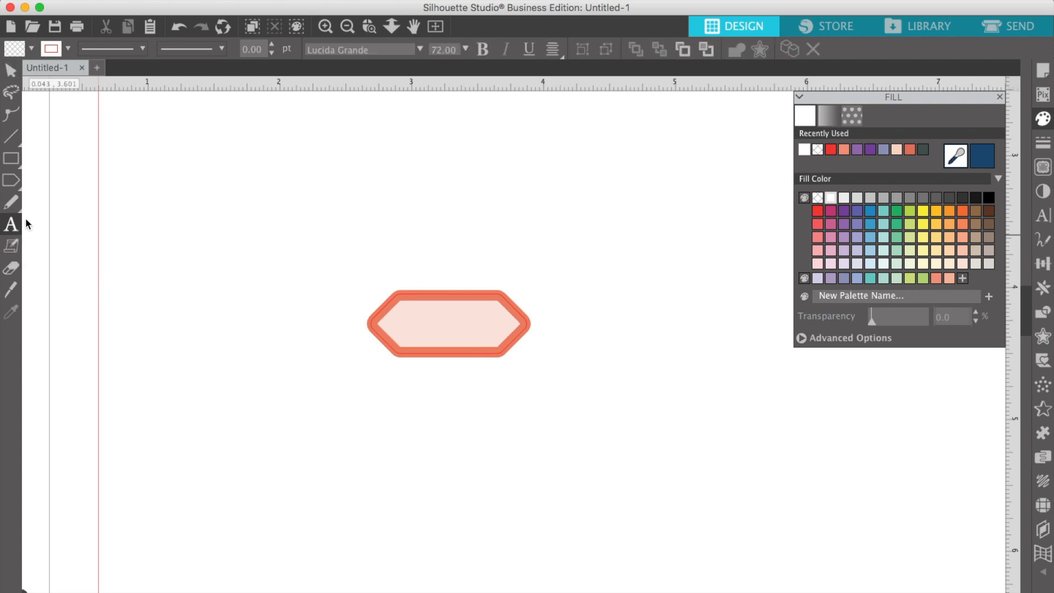
pyautogui.click(419, 49)
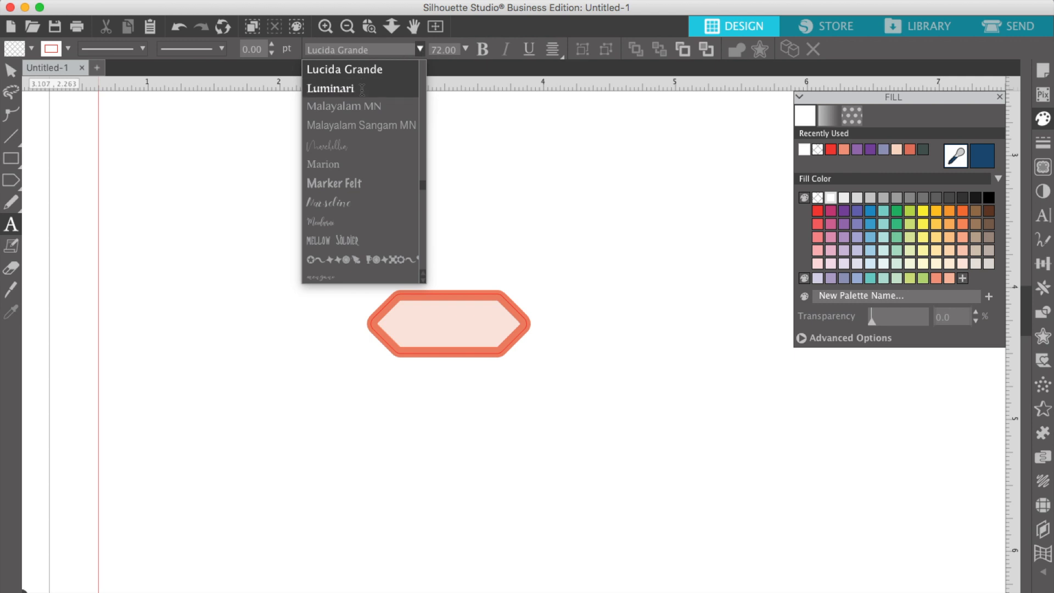
pyautogui.scroll(-3, 362, 89)
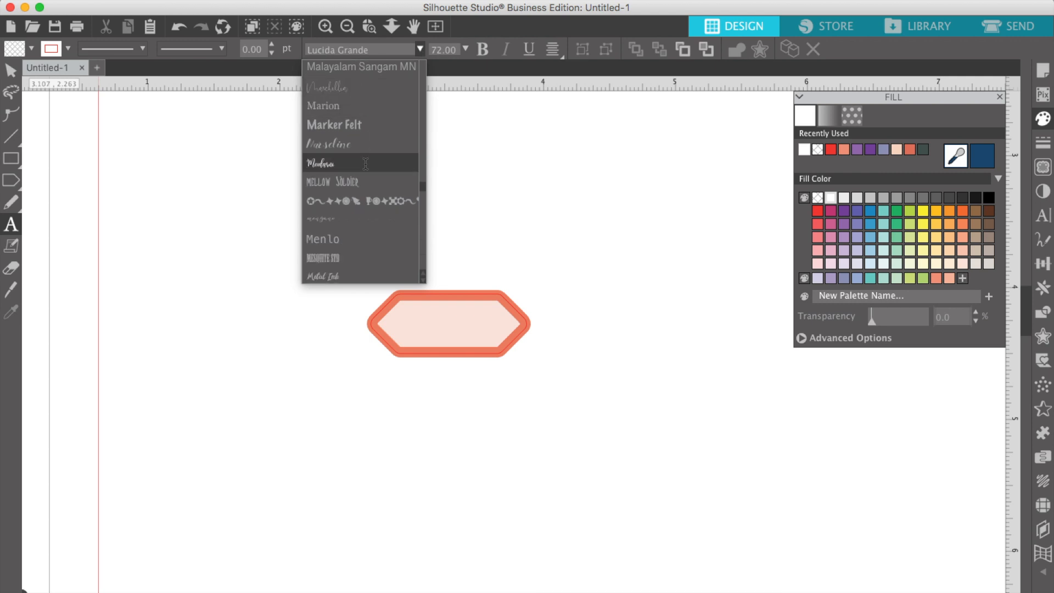
pyautogui.scroll(-8, 364, 193)
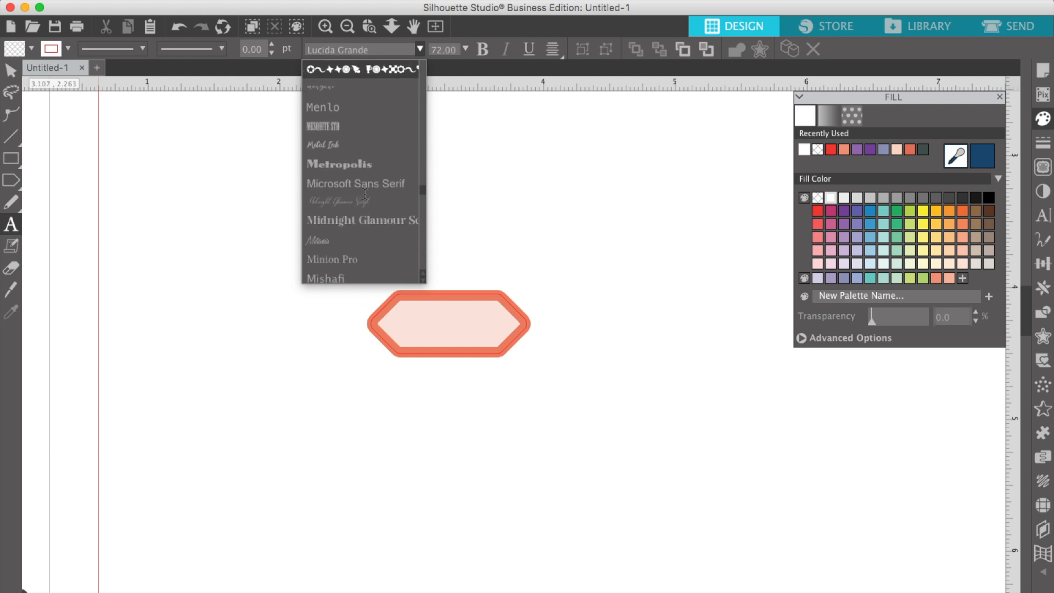
pyautogui.scroll(-1, 364, 193)
pyautogui.scroll(-4, 364, 193)
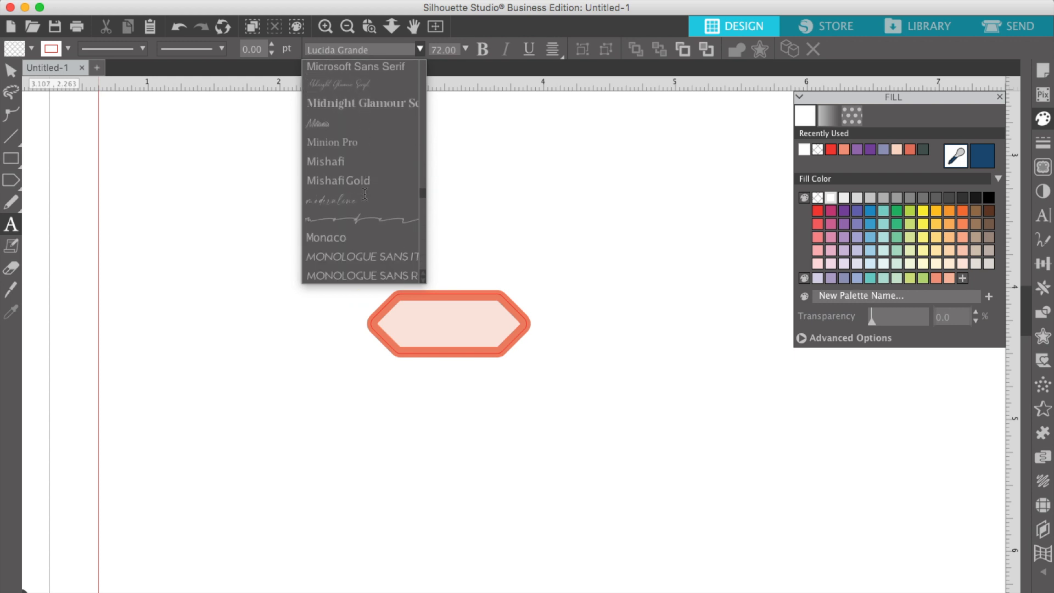
pyautogui.scroll(-6, 356, 268)
pyautogui.scroll(-18, 356, 267)
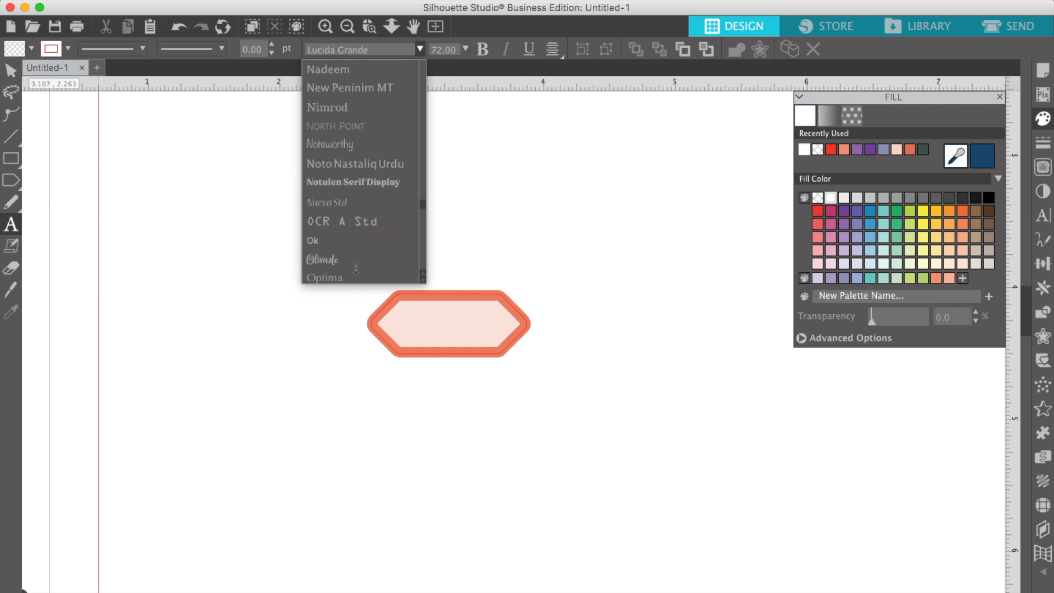
pyautogui.click(363, 183)
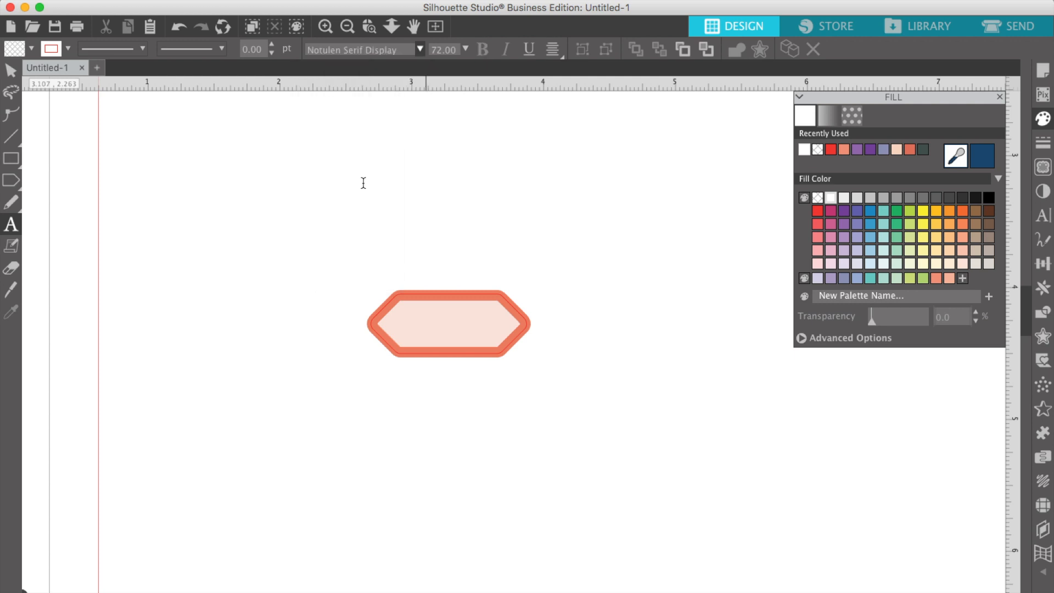
pyautogui.click(421, 216)
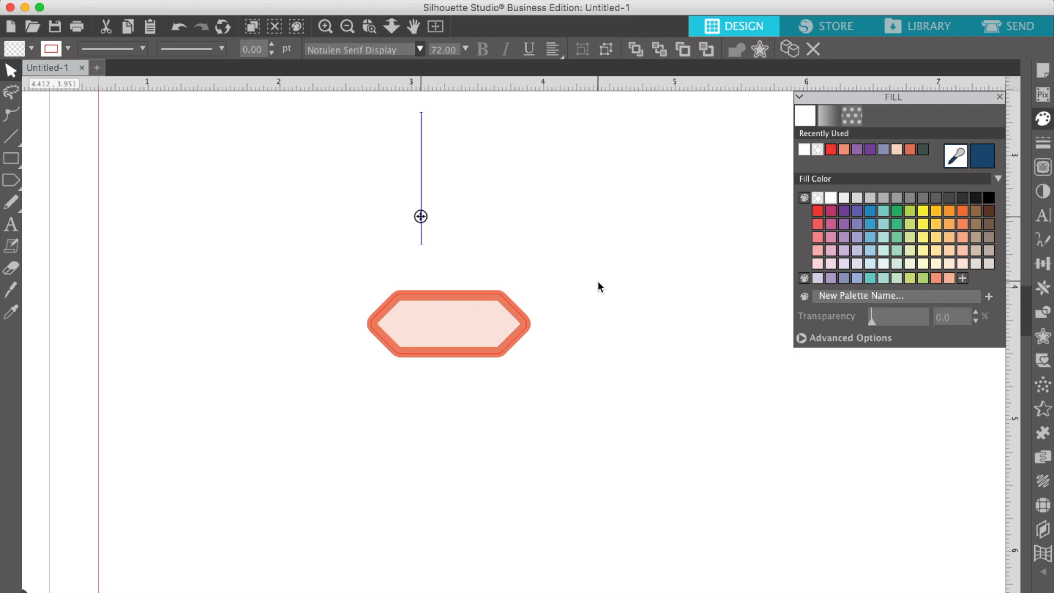
pyautogui.write('To')
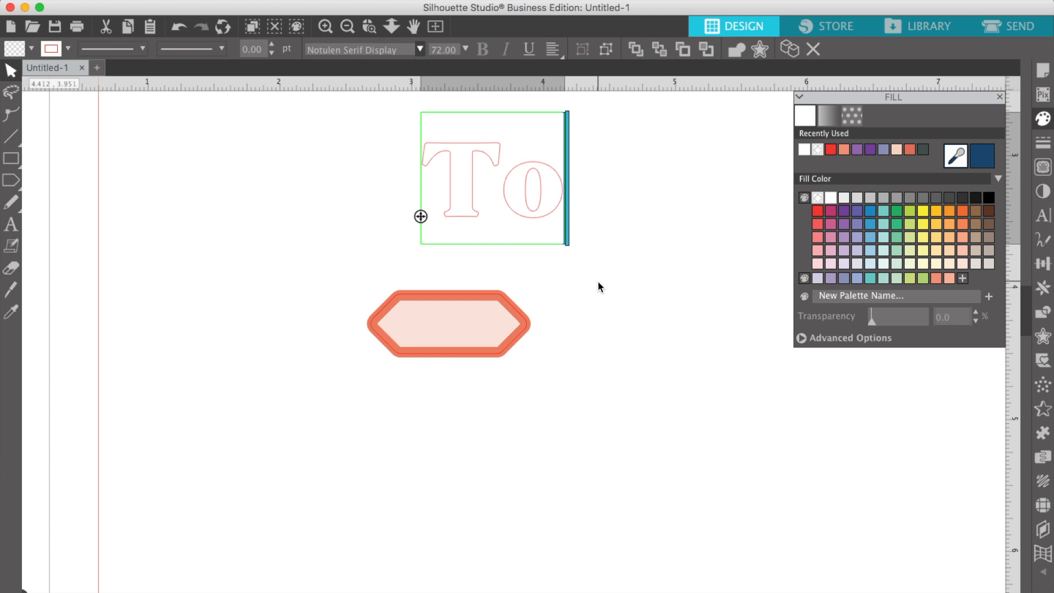
pyautogui.write(' Do')
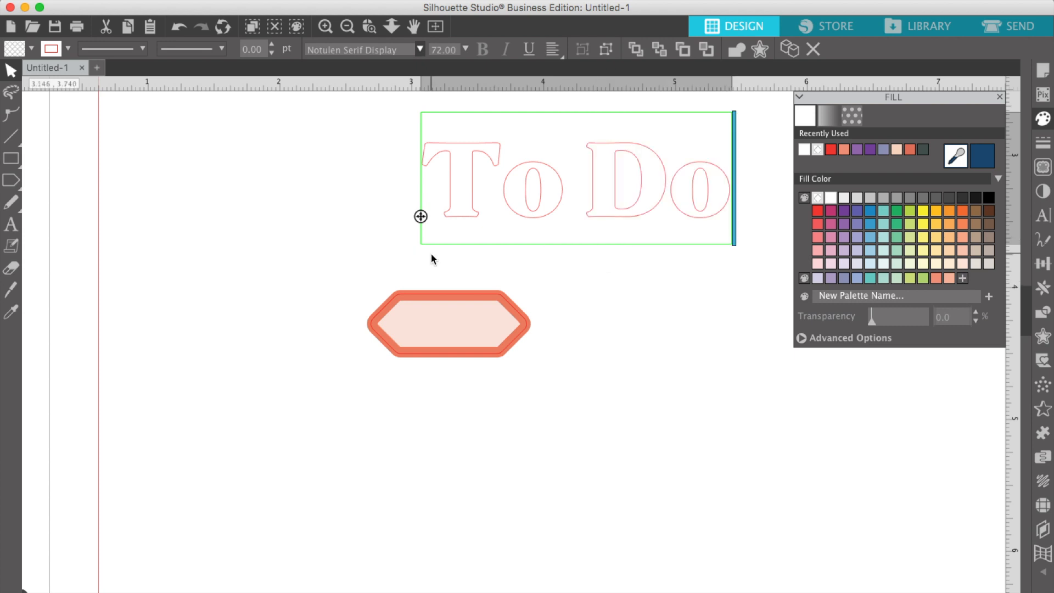
# Set the "To Do" text's line color to transparent and fill the lettering with black
pyautogui.moveTo(708, 212); pyautogui.dragTo(419, 214)
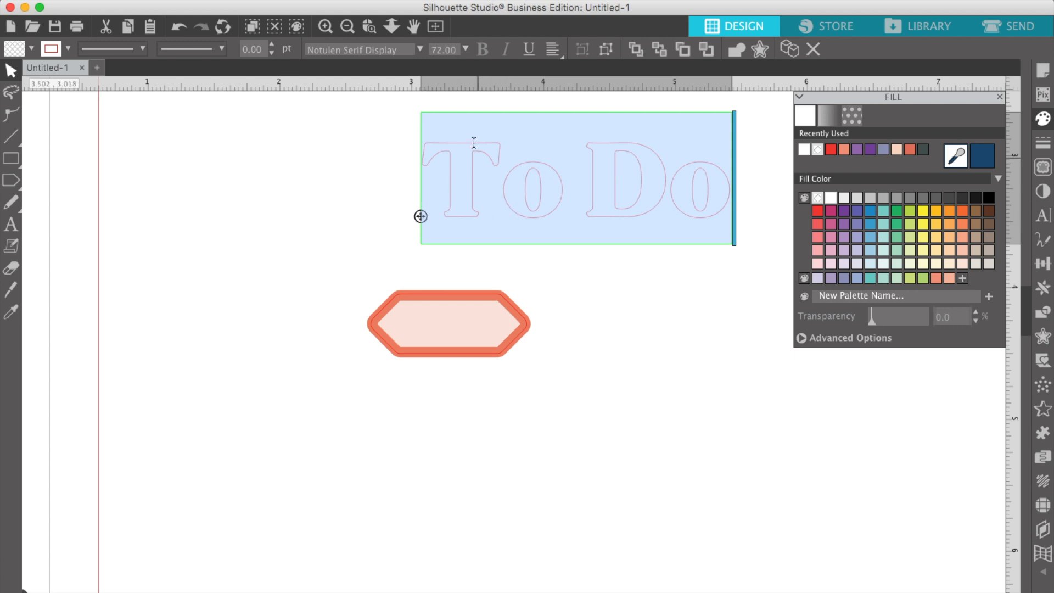
pyautogui.click(68, 49)
pyautogui.click(68, 51)
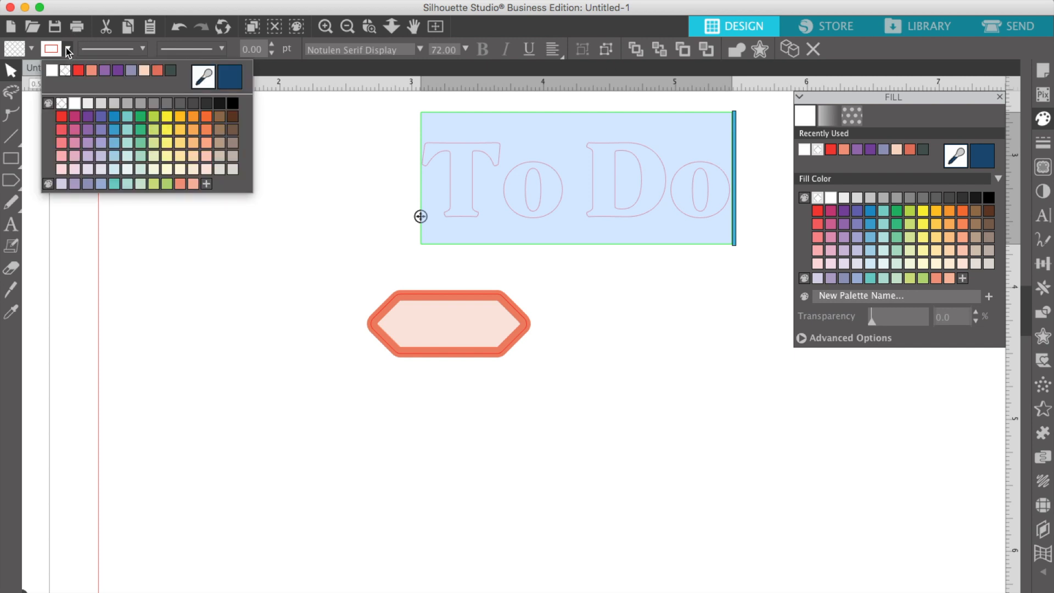
pyautogui.click(68, 51)
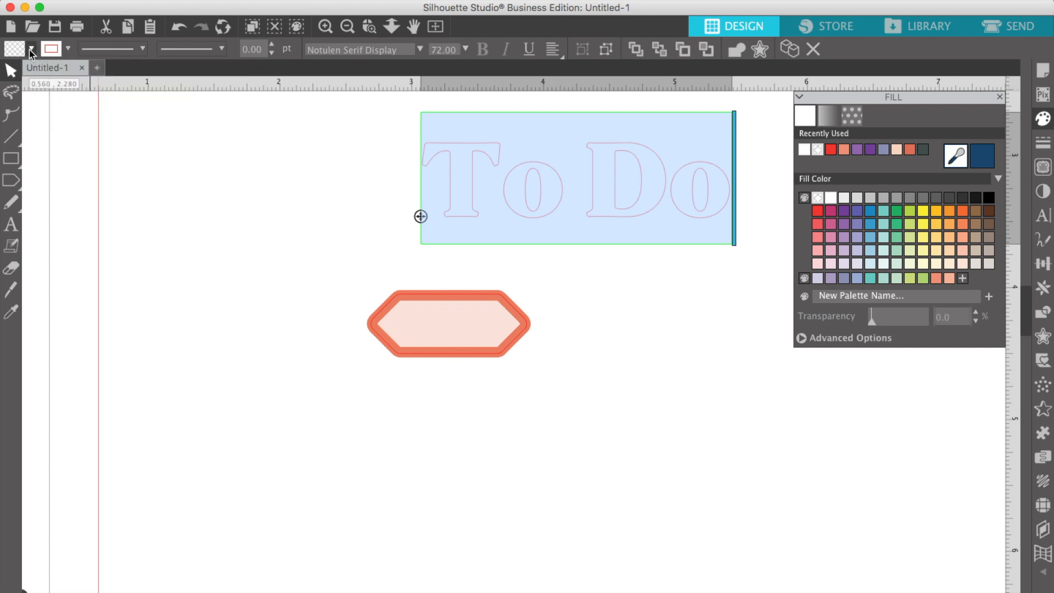
pyautogui.click(32, 51)
pyautogui.click(32, 51)
pyautogui.click(68, 51)
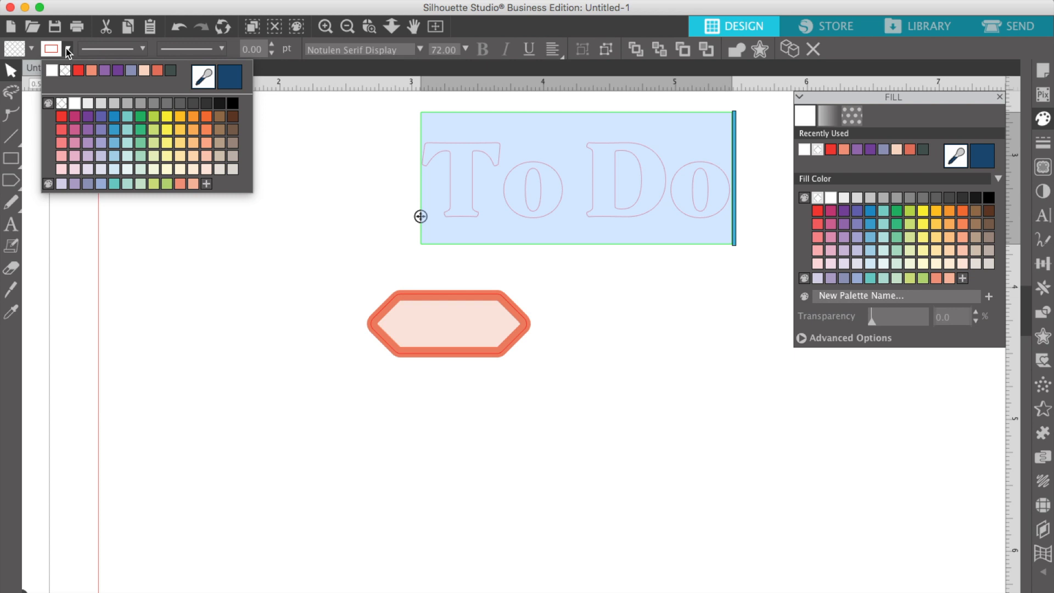
pyautogui.click(61, 103)
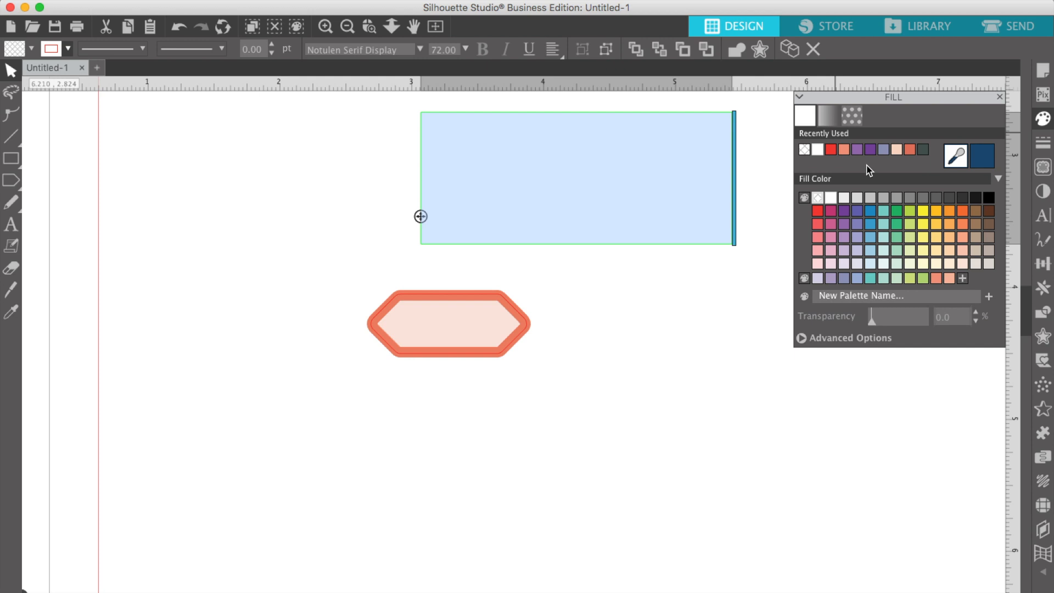
pyautogui.click(987, 198)
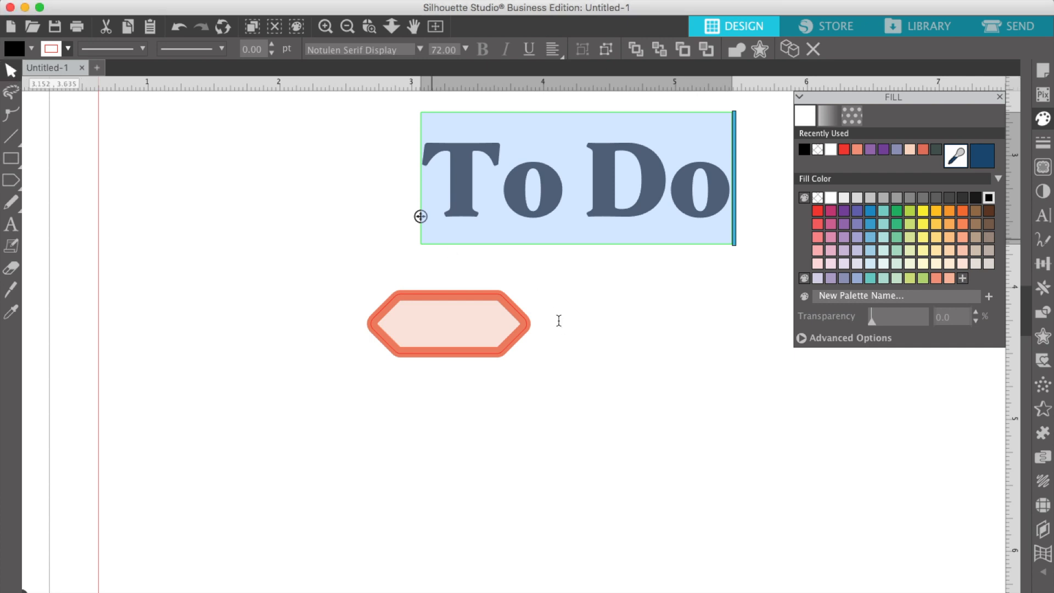
pyautogui.click(331, 196)
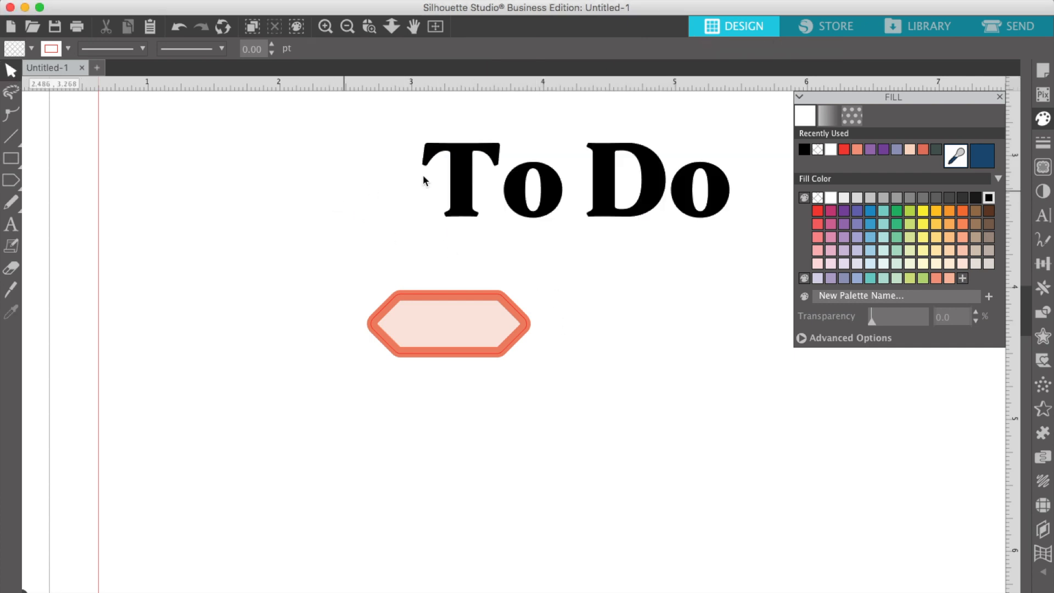
# Move the "To Do" text onto the hexagon and scale it to about 0.681 in wide so it fits the inner panel
pyautogui.moveTo(462, 178); pyautogui.dragTo(437, 344)
pyautogui.click(437, 347)
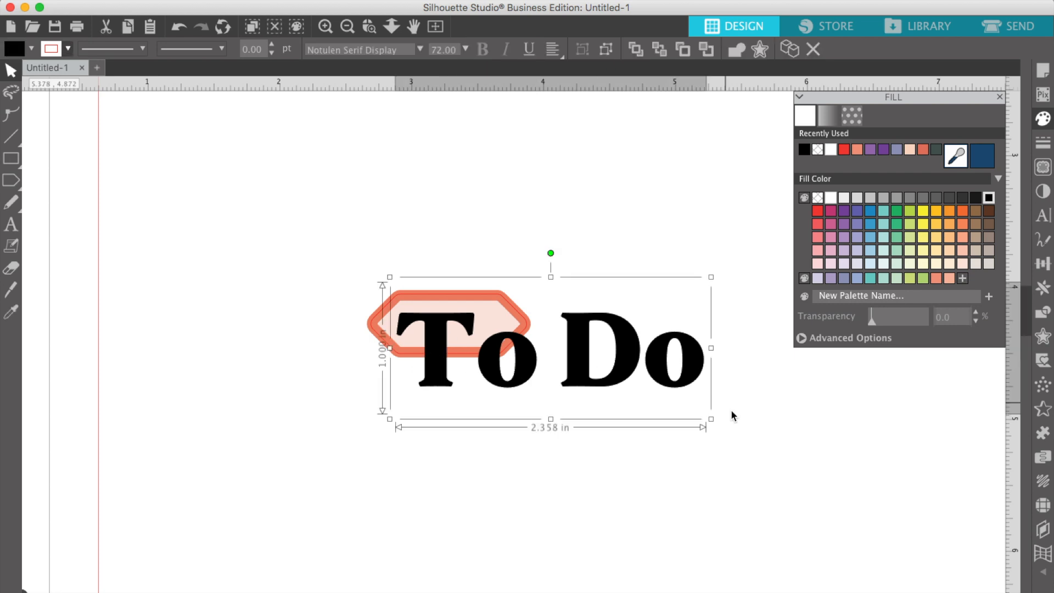
pyautogui.click(465, 50)
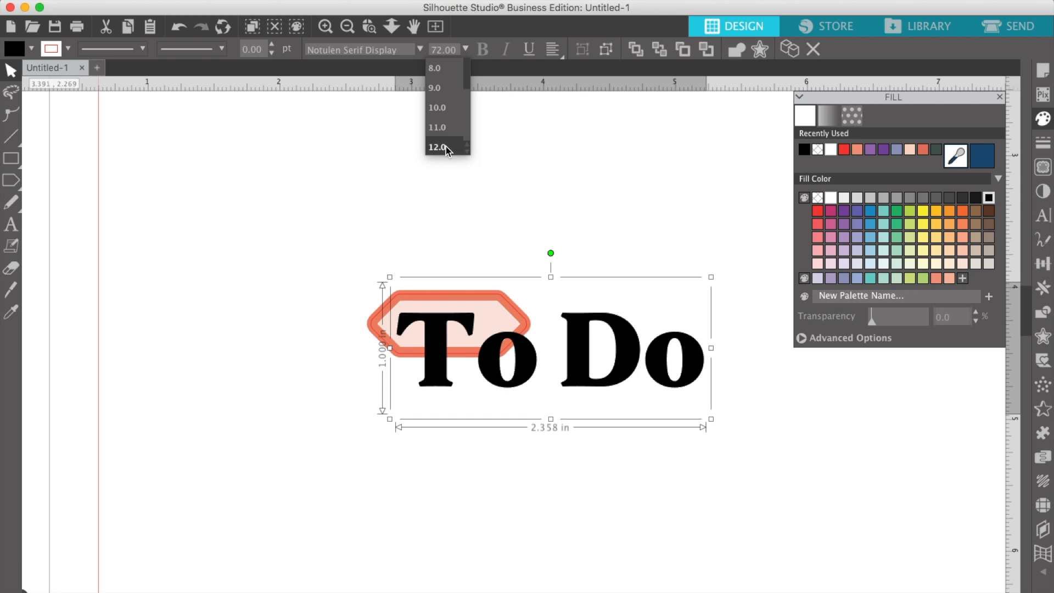
pyautogui.click(466, 51)
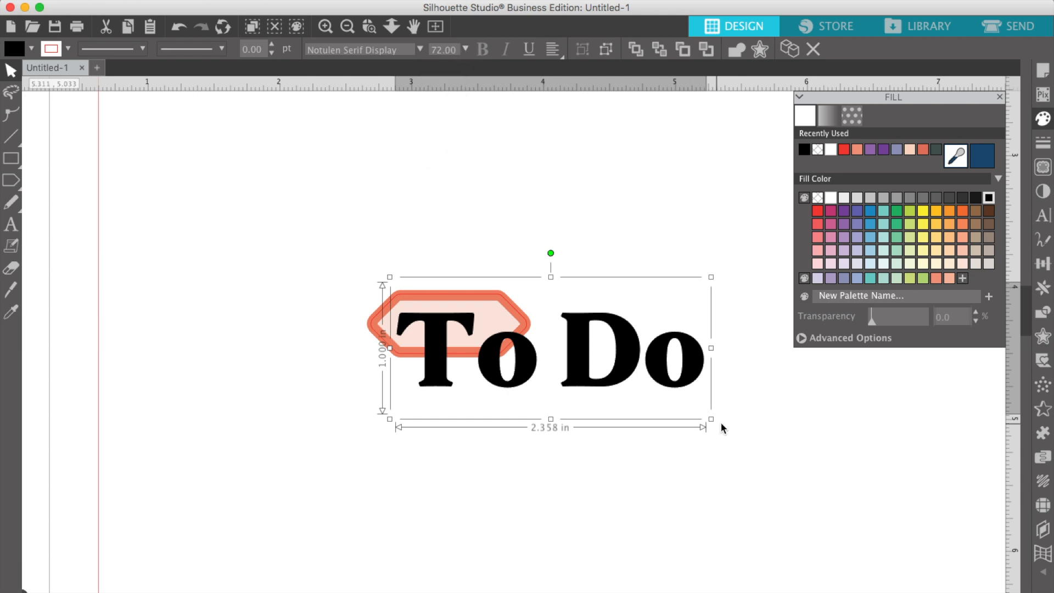
pyautogui.moveTo(711, 420); pyautogui.dragTo(479, 331)
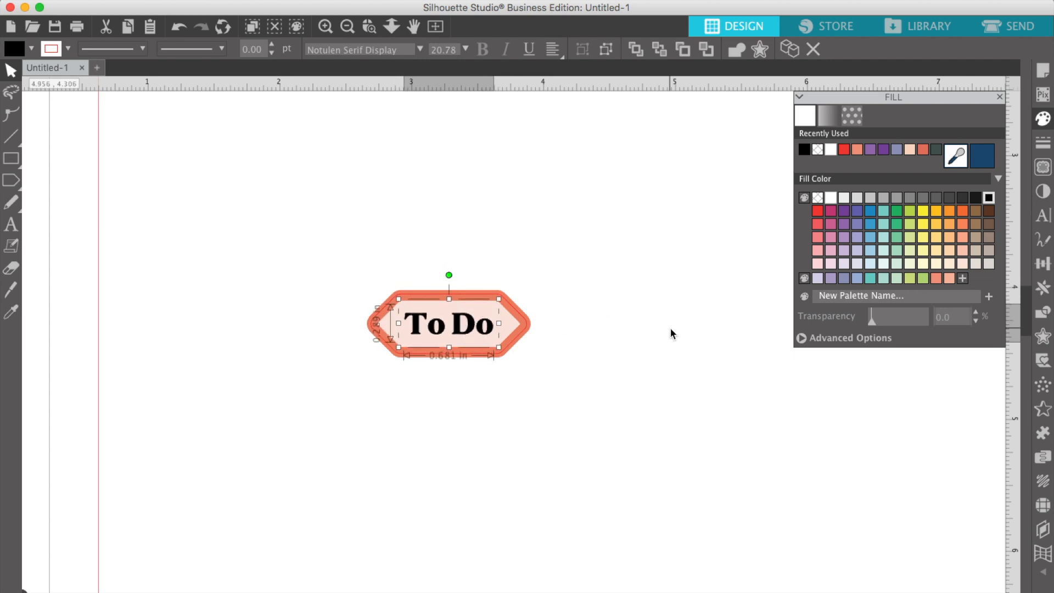
# Try coral, peach and dark gray fills on the "To Do" text, then return it to black
pyautogui.click(936, 278)
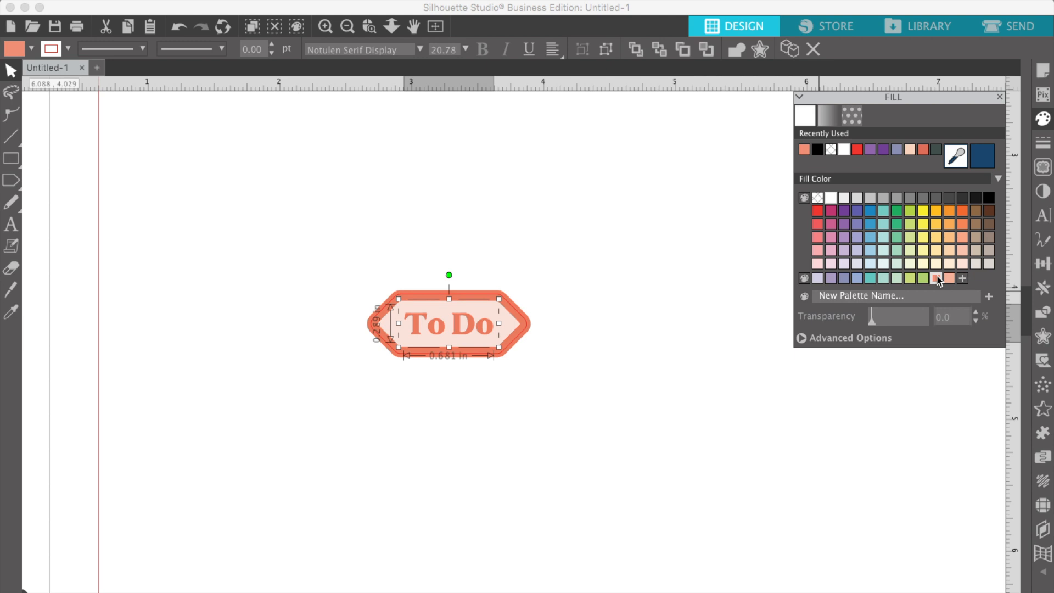
pyautogui.click(948, 279)
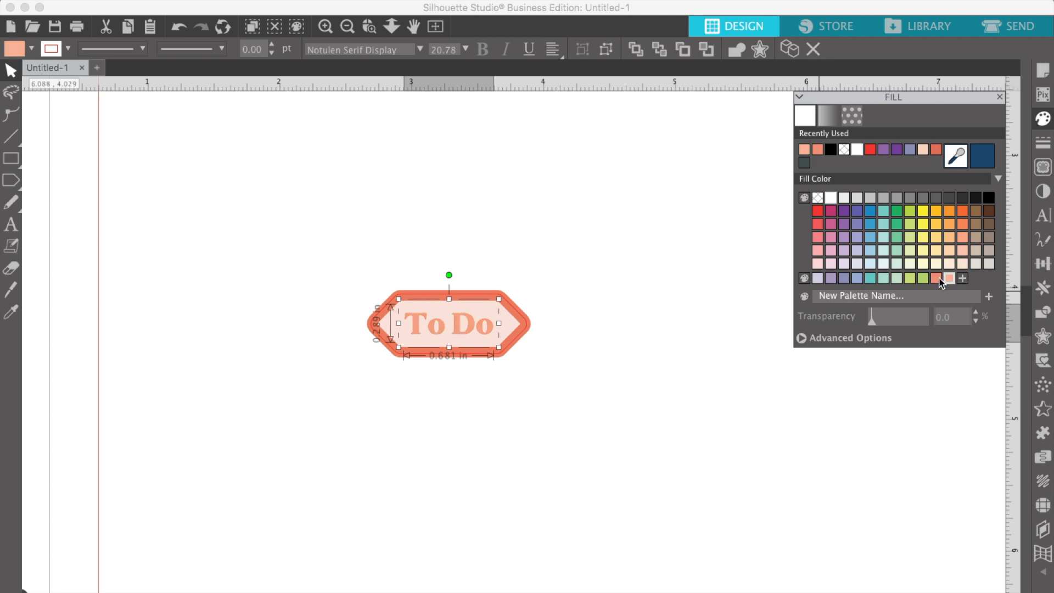
pyautogui.click(935, 278)
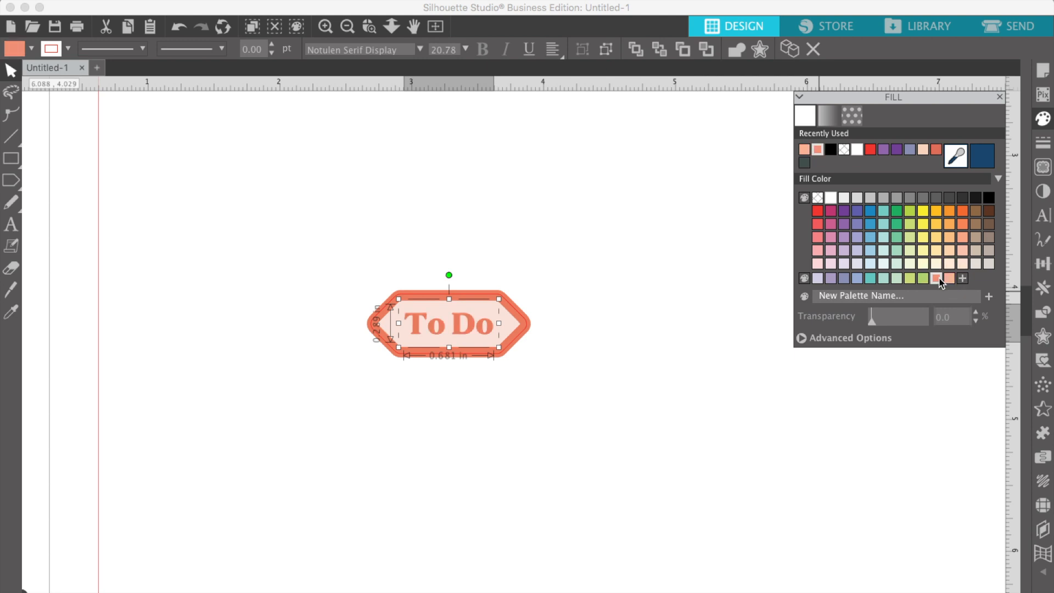
pyautogui.click(936, 198)
pyautogui.click(988, 198)
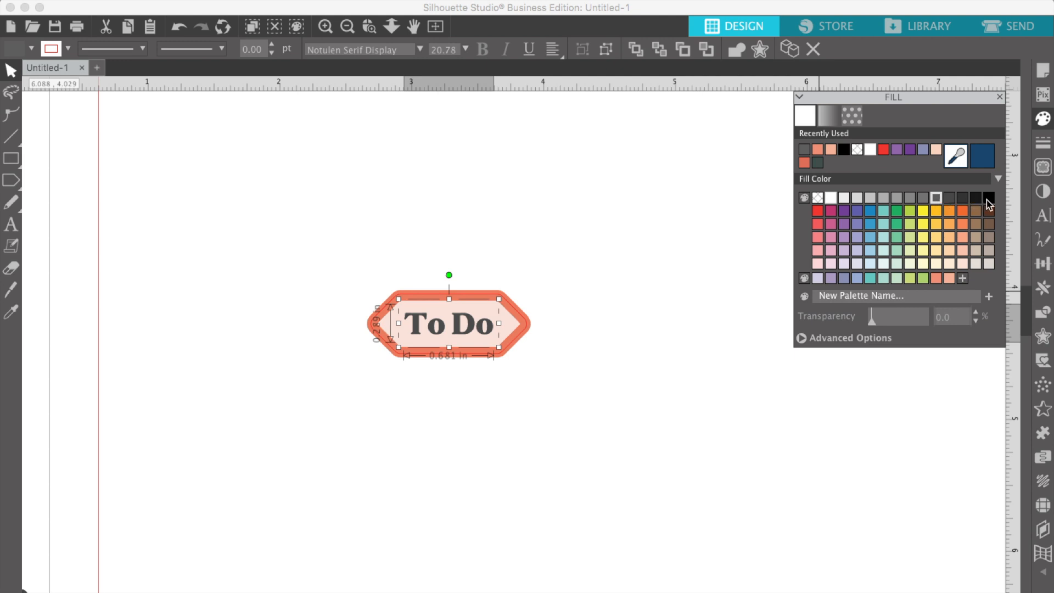
pyautogui.click(651, 399)
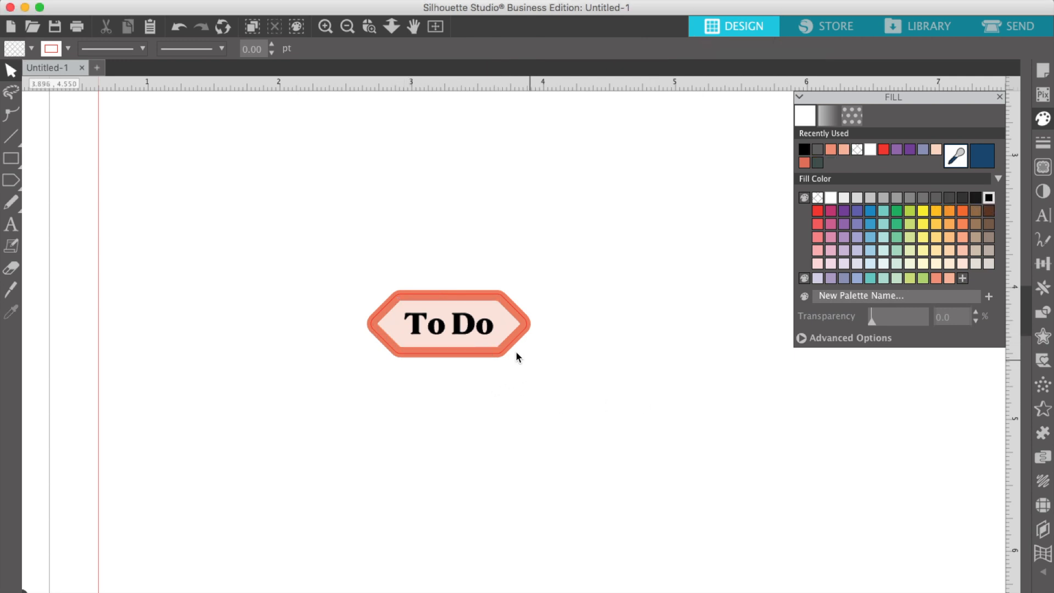
# Set the white inner hexagon's fill transparency to 0% so the panel is solid white
pyautogui.click(473, 328)
pyautogui.click(626, 285)
pyautogui.click(481, 329)
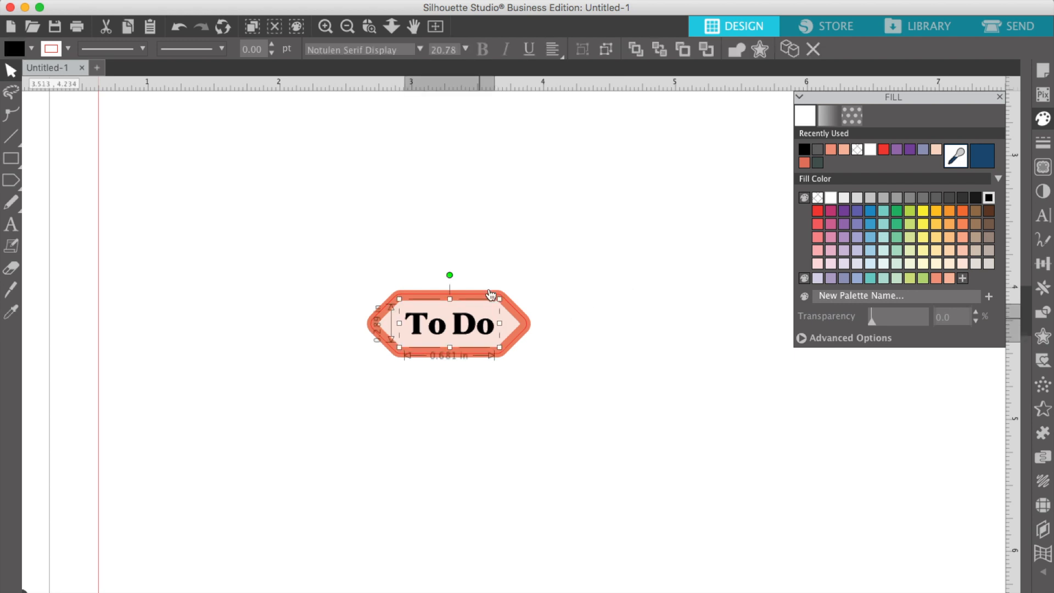
pyautogui.click(528, 231)
pyautogui.click(500, 330)
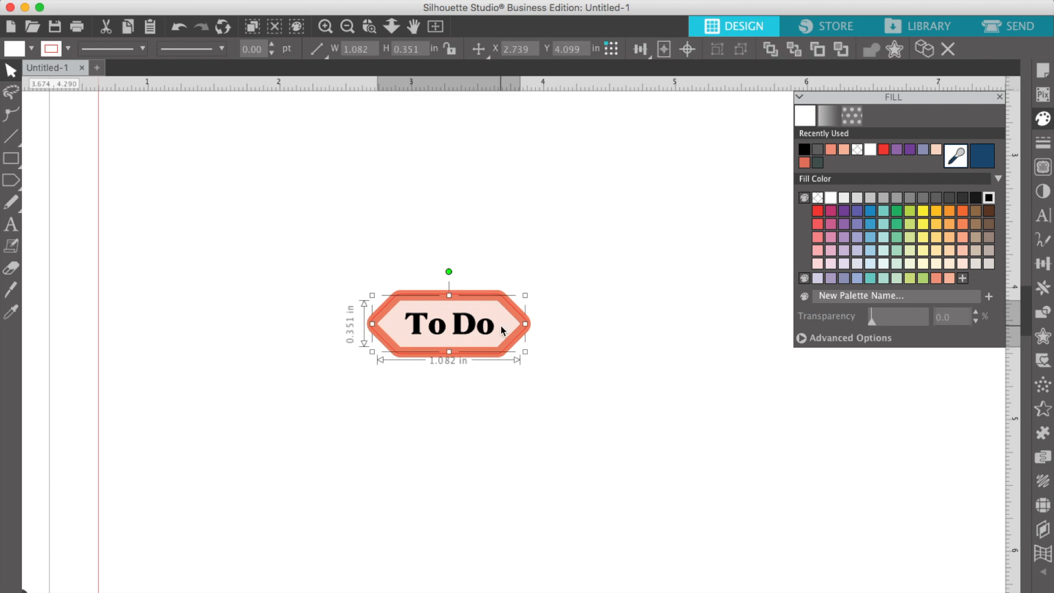
pyautogui.moveTo(882, 323); pyautogui.dragTo(871, 324)
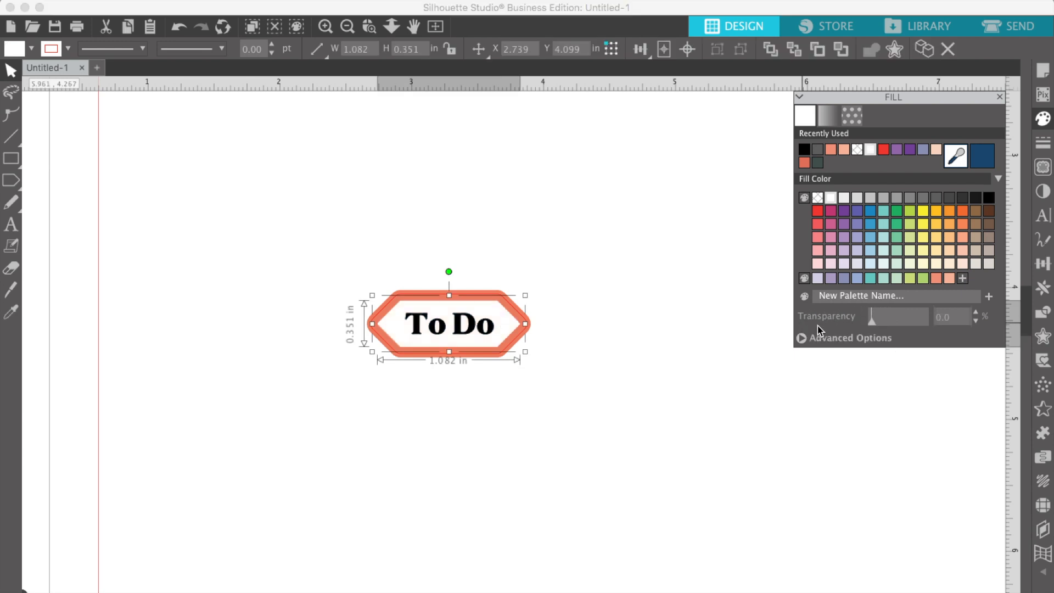
pyautogui.click(631, 365)
# Fill the "To Do" text with the same coral as the hexagon border
pyautogui.click(468, 335)
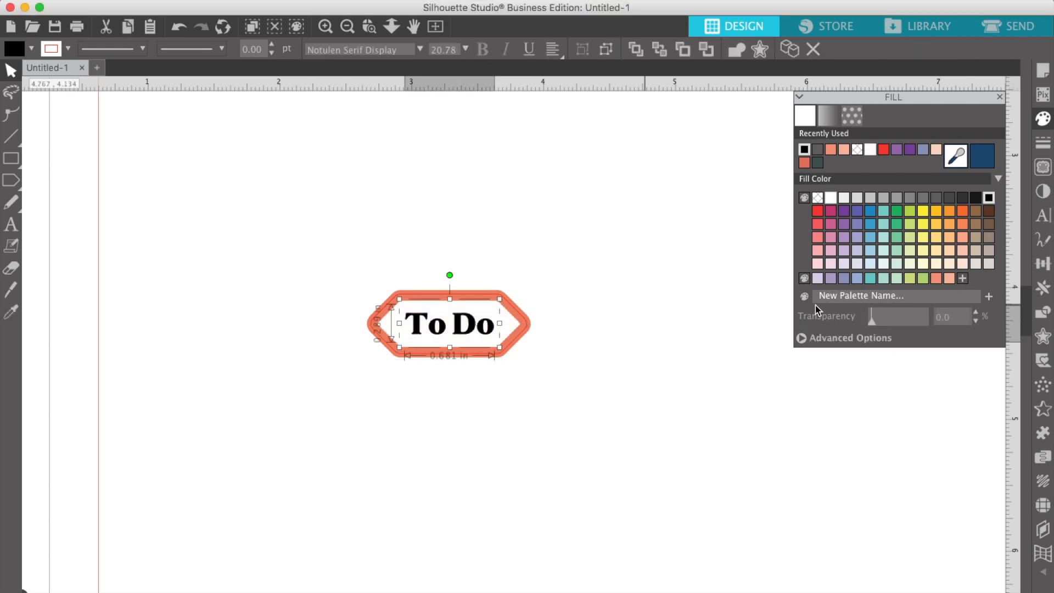
pyautogui.click(937, 278)
pyautogui.click(683, 391)
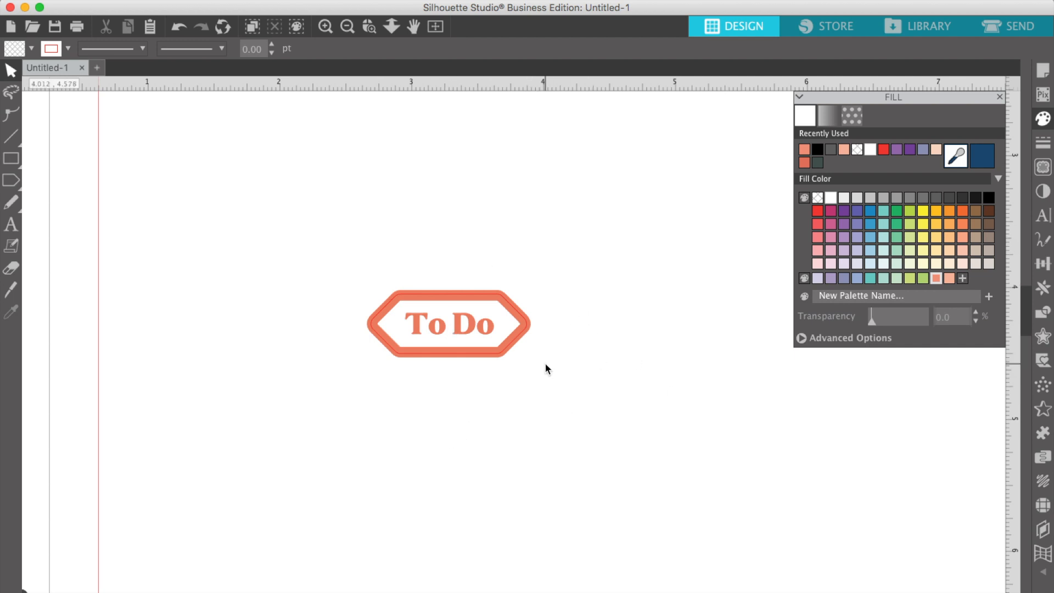
pyautogui.click(475, 329)
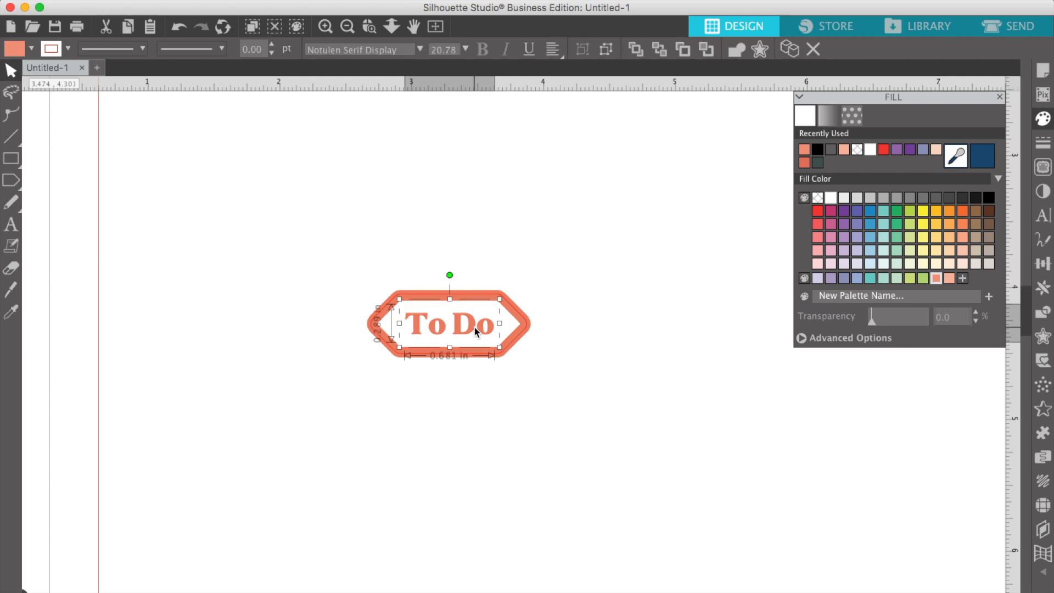
pyautogui.click(470, 404)
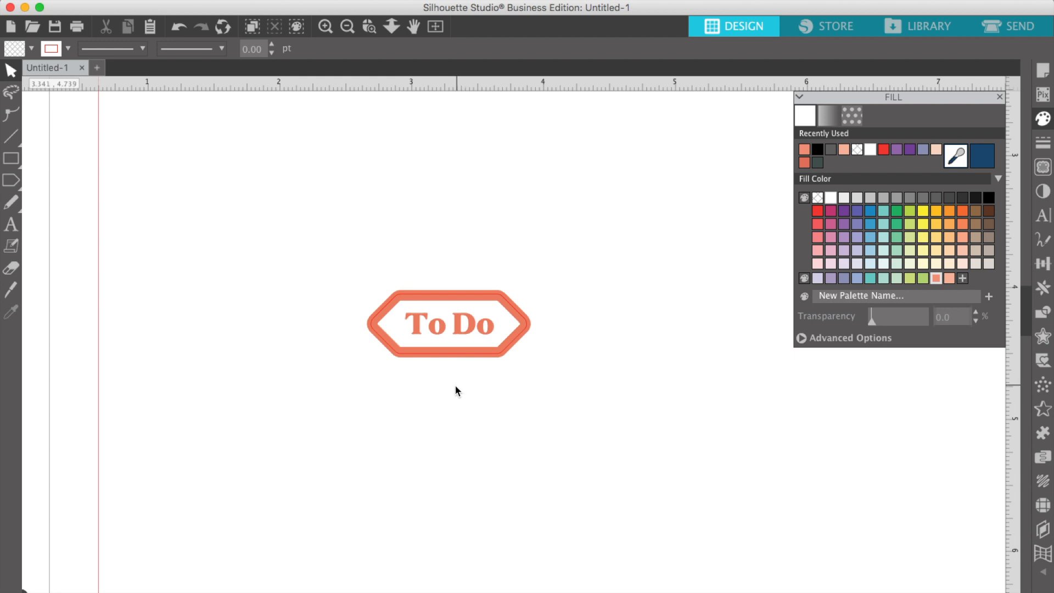
pyautogui.click(412, 351)
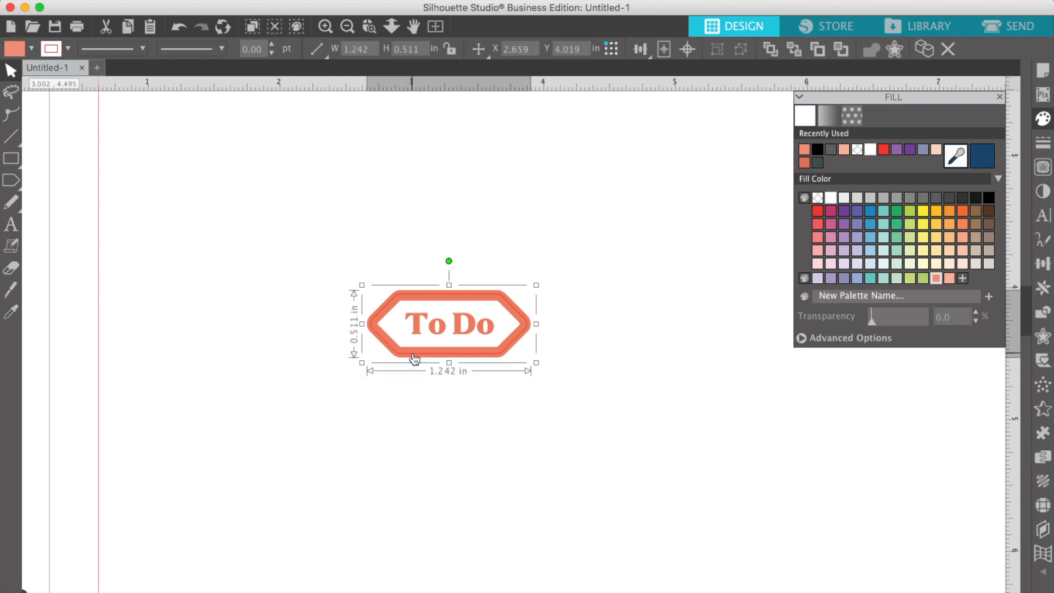
pyautogui.click(411, 352)
pyautogui.click(411, 352)
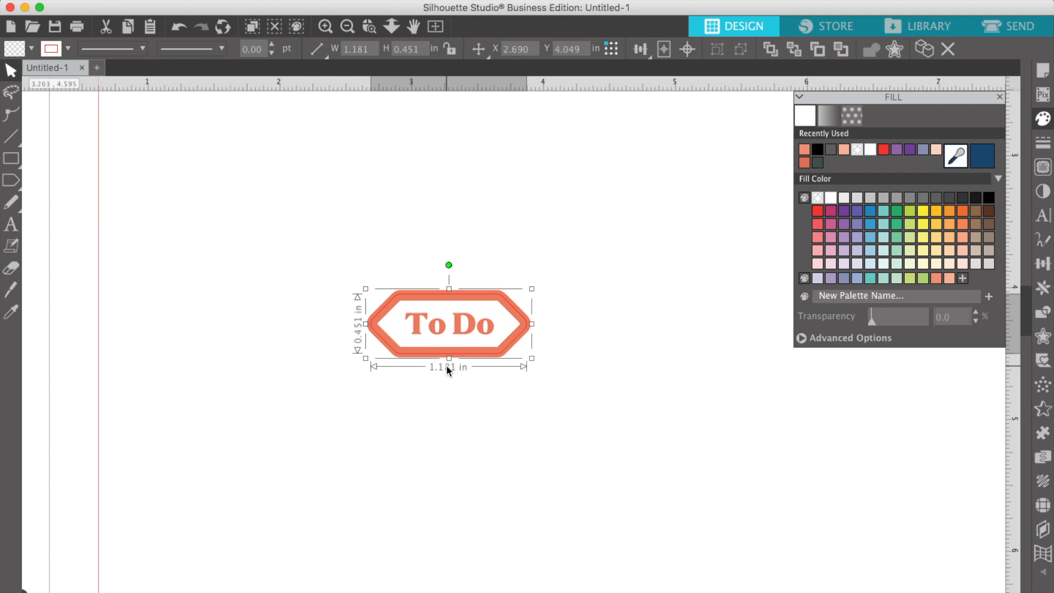
# Scale the whole "To Do" sticker proportionally down to about 1.016 in wide by 0.418 in high
pyautogui.moveTo(536, 406); pyautogui.dragTo(403, 278)
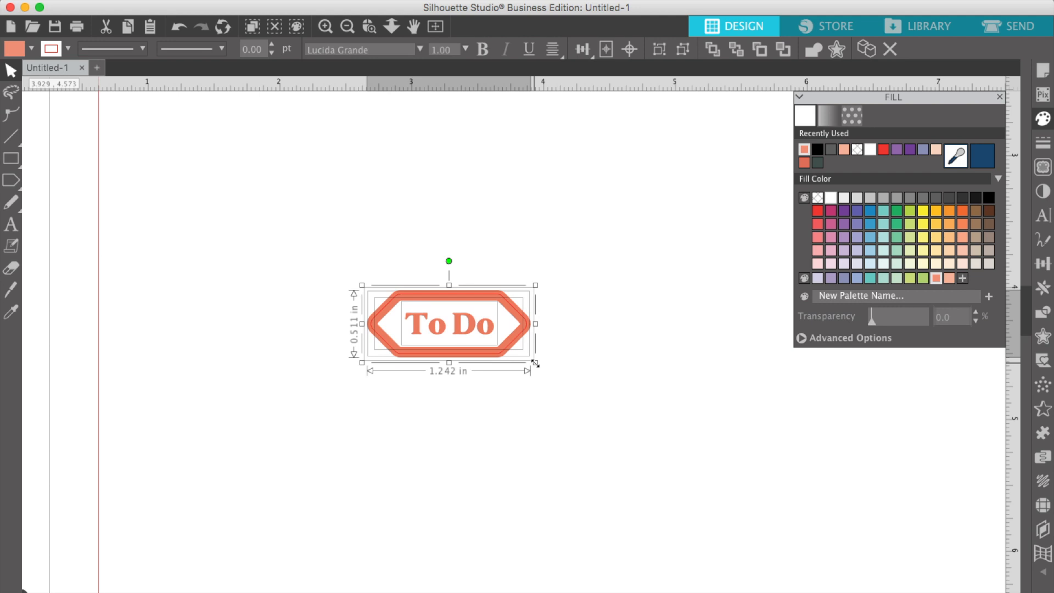
pyautogui.moveTo(535, 362); pyautogui.dragTo(505, 352)
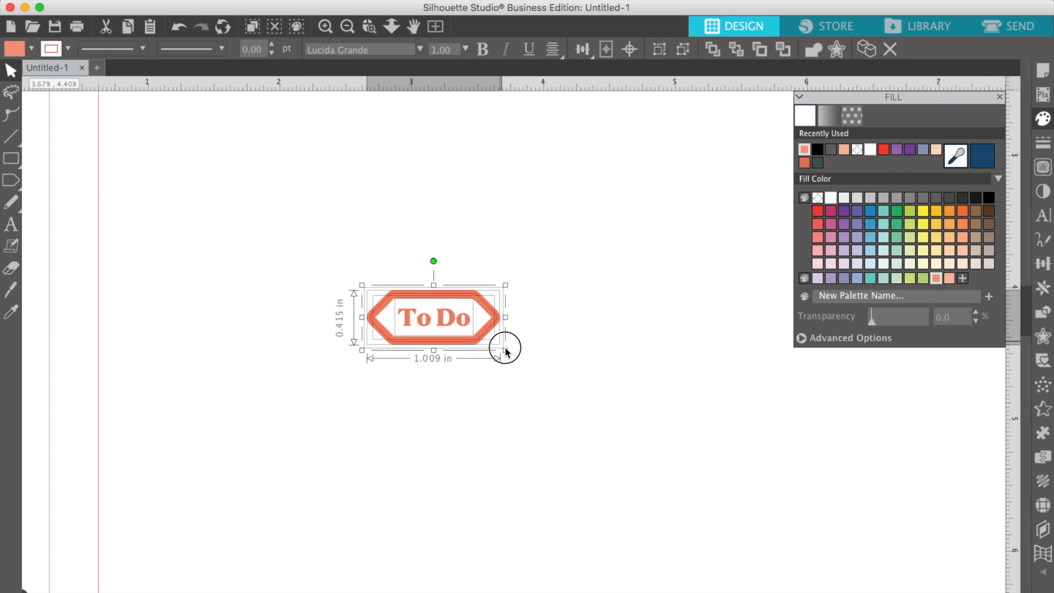
pyautogui.moveTo(506, 351); pyautogui.dragTo(506, 347)
pyautogui.click(525, 419)
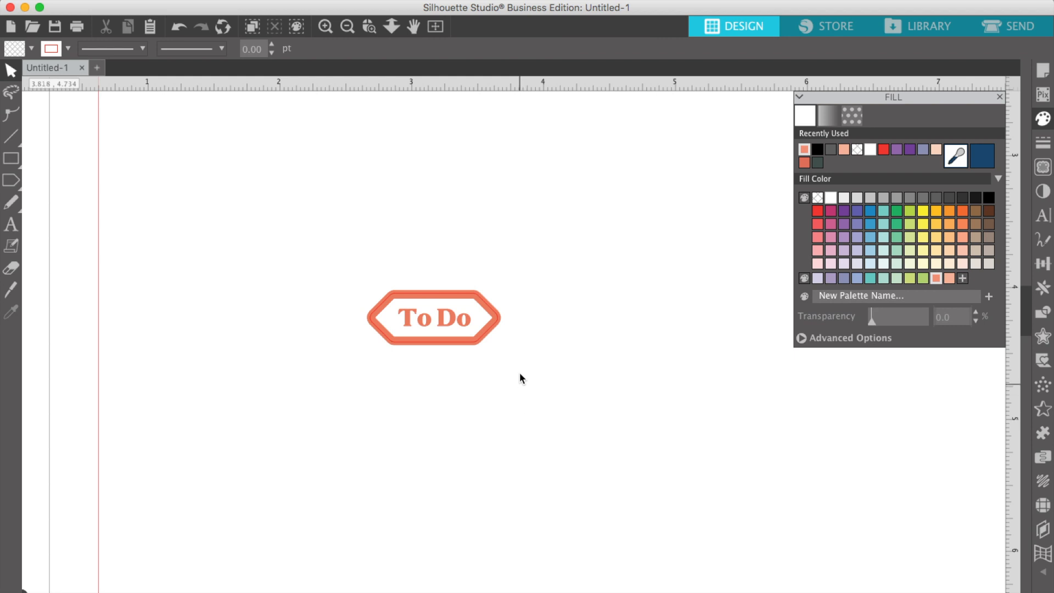
pyautogui.click(482, 321)
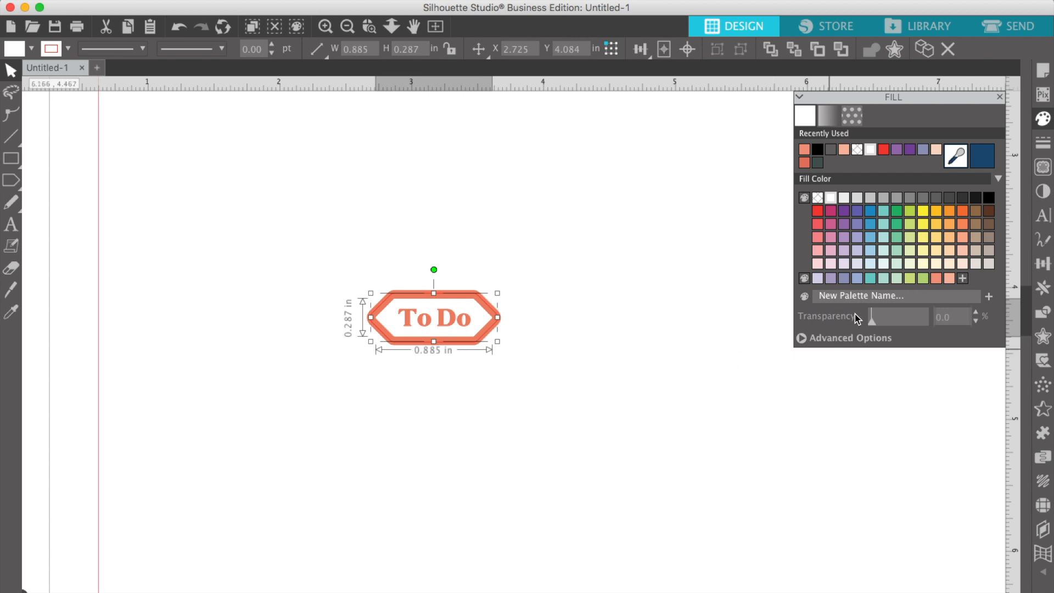
pyautogui.click(580, 387)
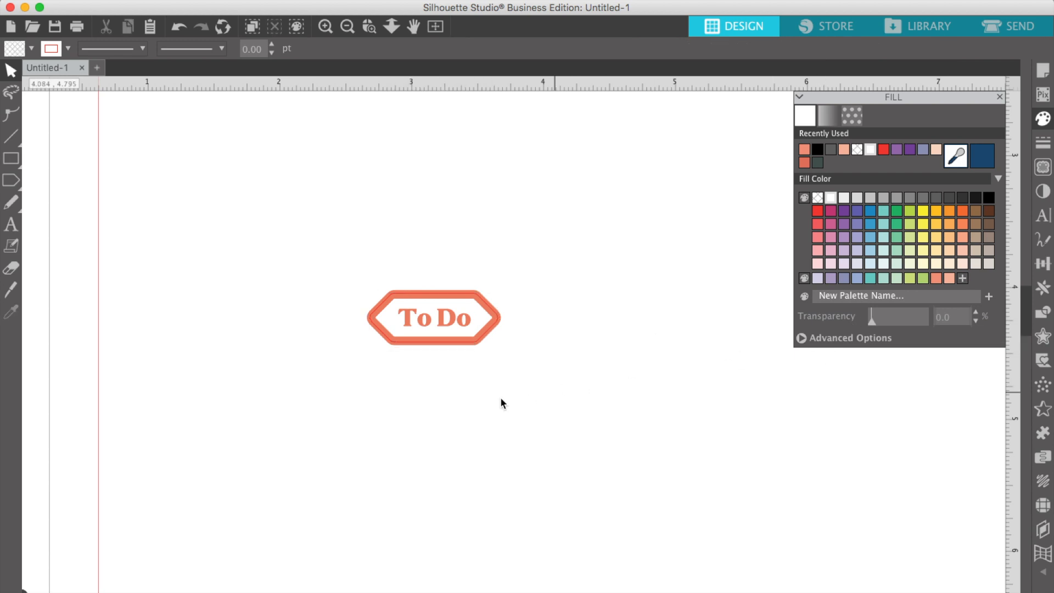
# Duplicate the complete "To Do" sticker directly below and nudge the copy down to leave a small gap
pyautogui.moveTo(520, 371); pyautogui.dragTo(352, 276)
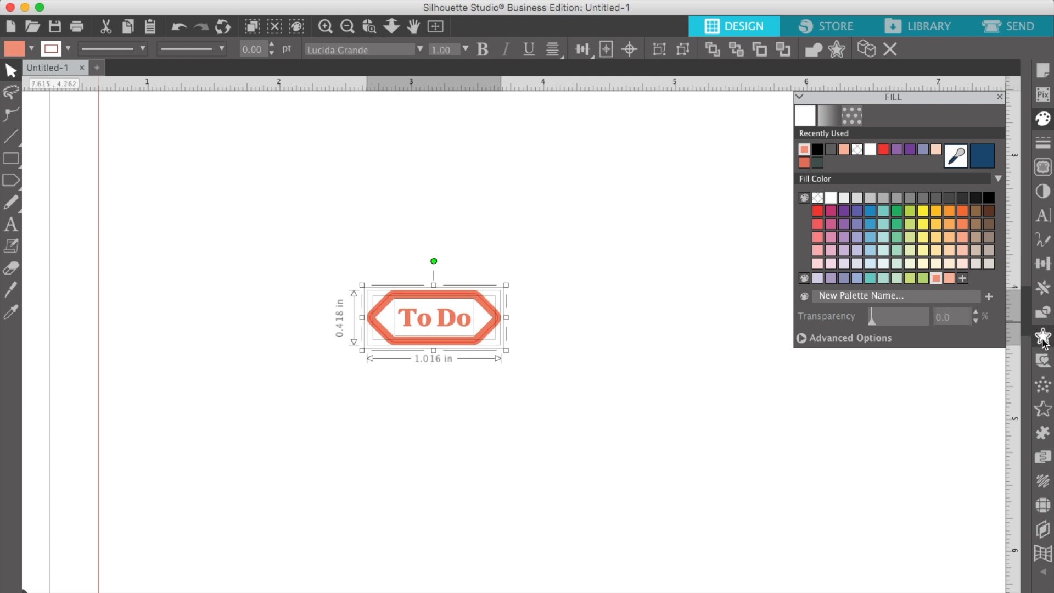
pyautogui.click(1042, 288)
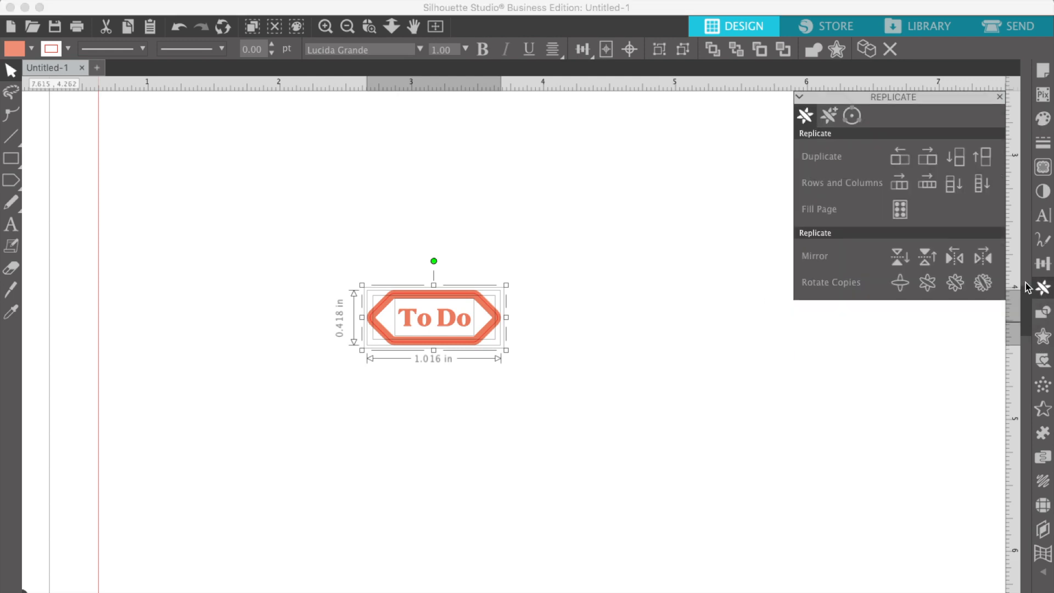
pyautogui.click(958, 158)
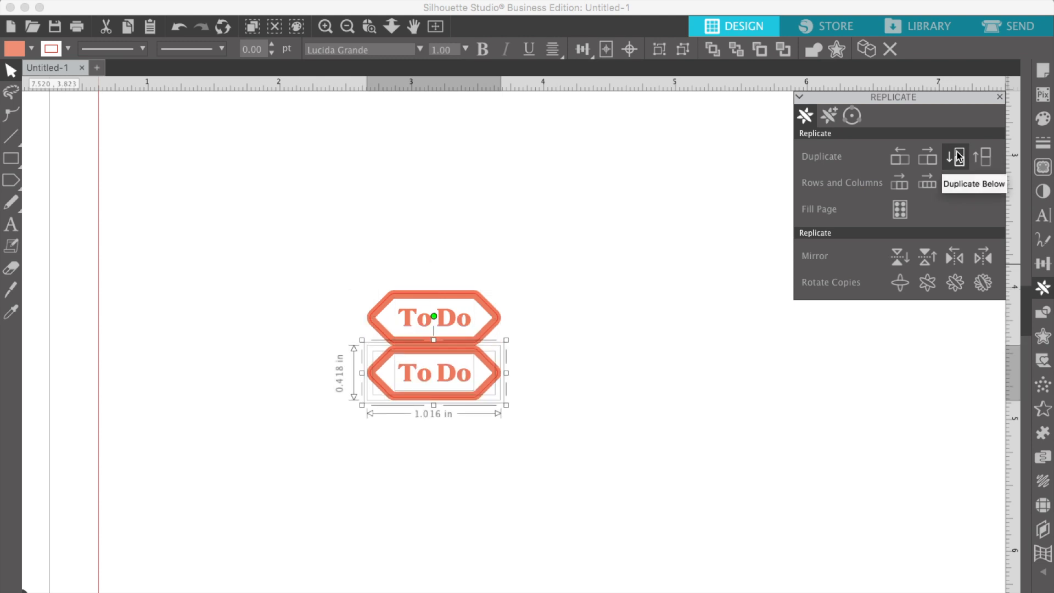
pyautogui.press('Down')
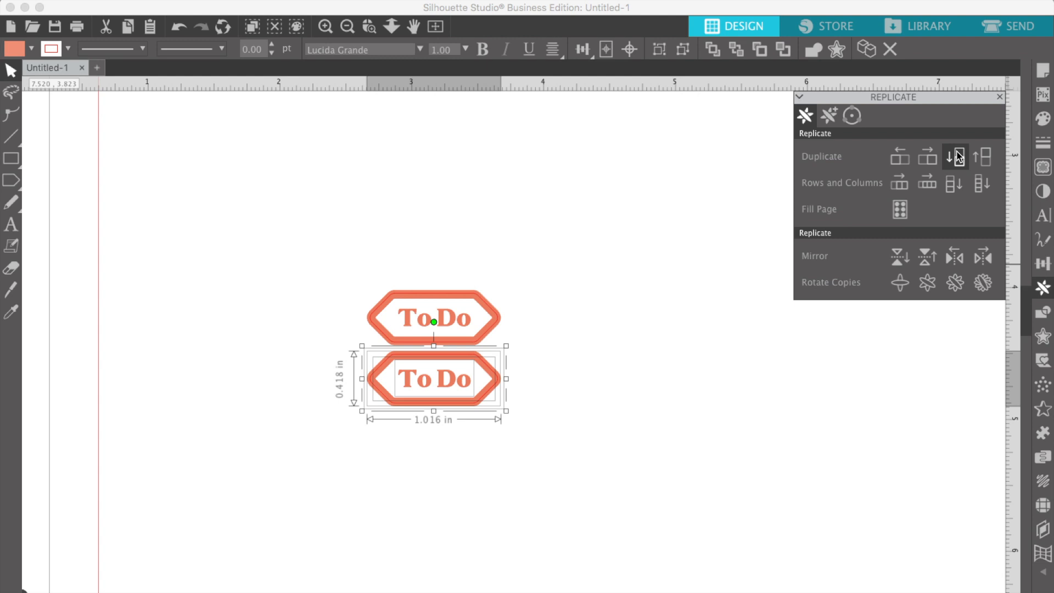
pyautogui.click(592, 388)
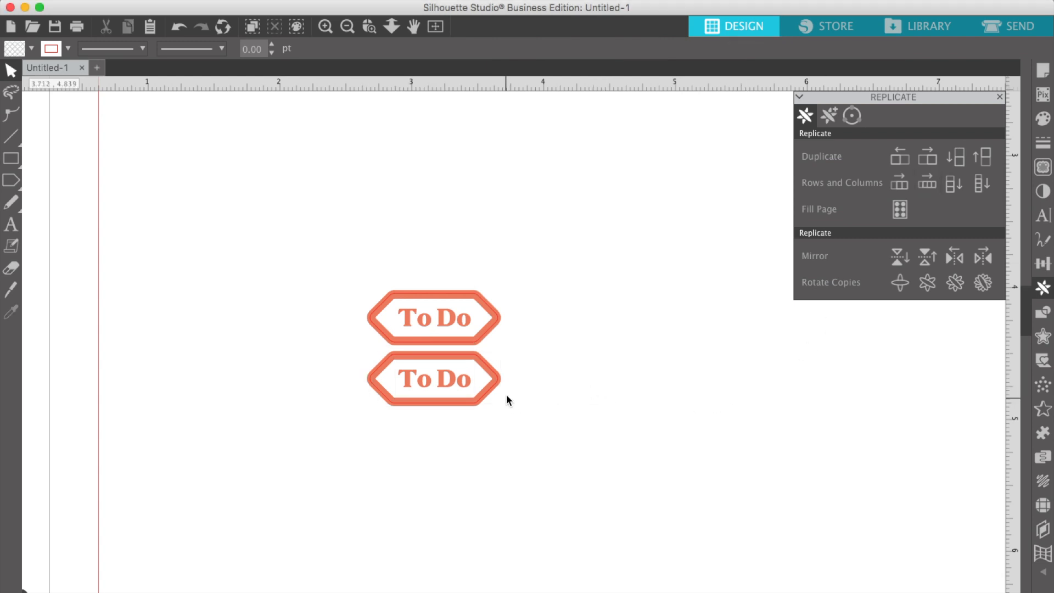
# Recolor the lower "To Do" sticker's outer hexagon and text with the medium purple from the custom palette
pyautogui.click(500, 380)
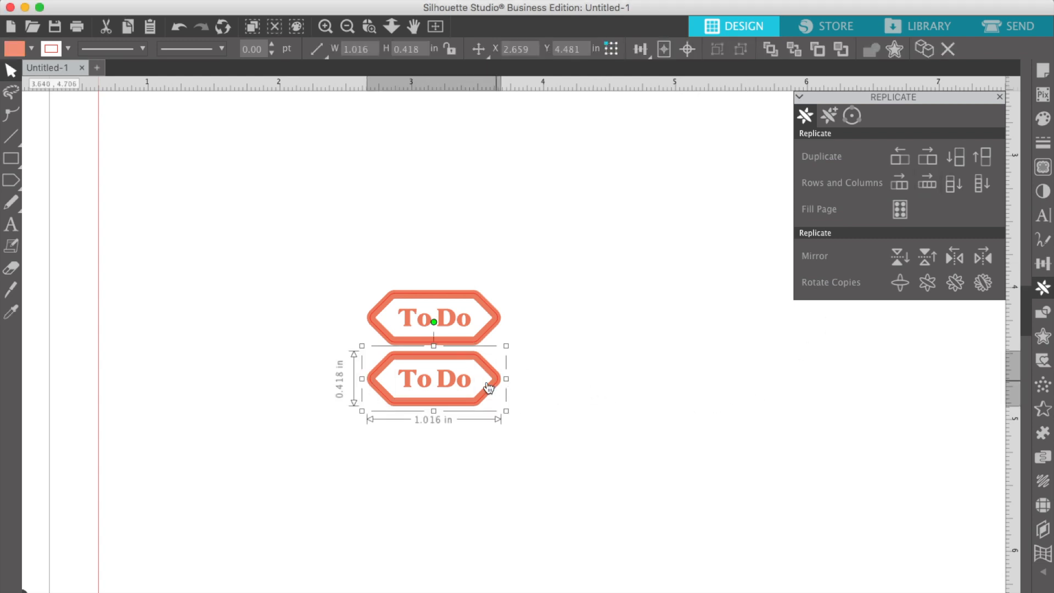
pyautogui.doubleClick(470, 384)
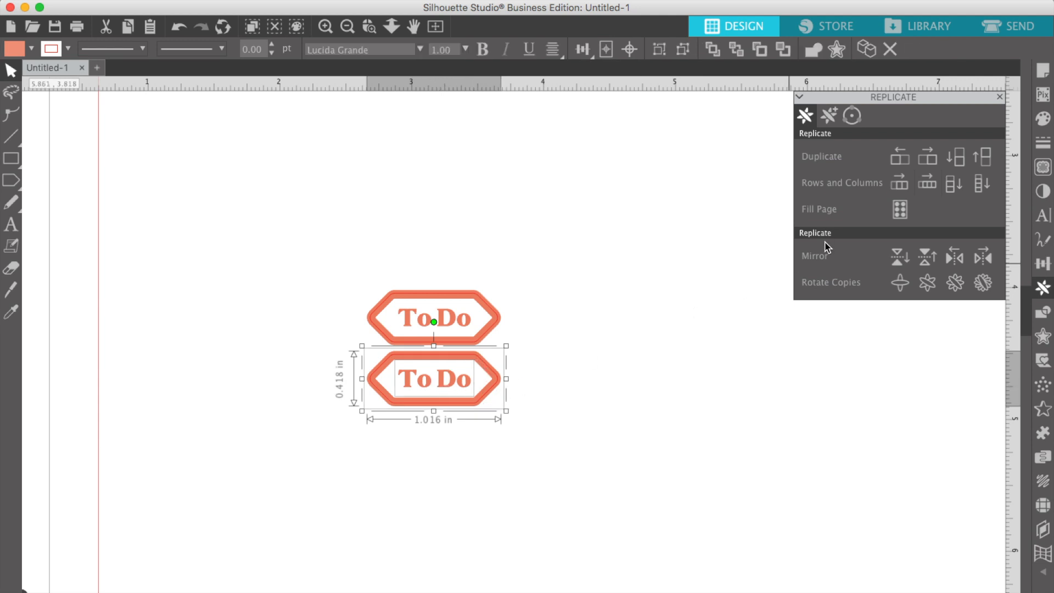
pyautogui.click(1042, 118)
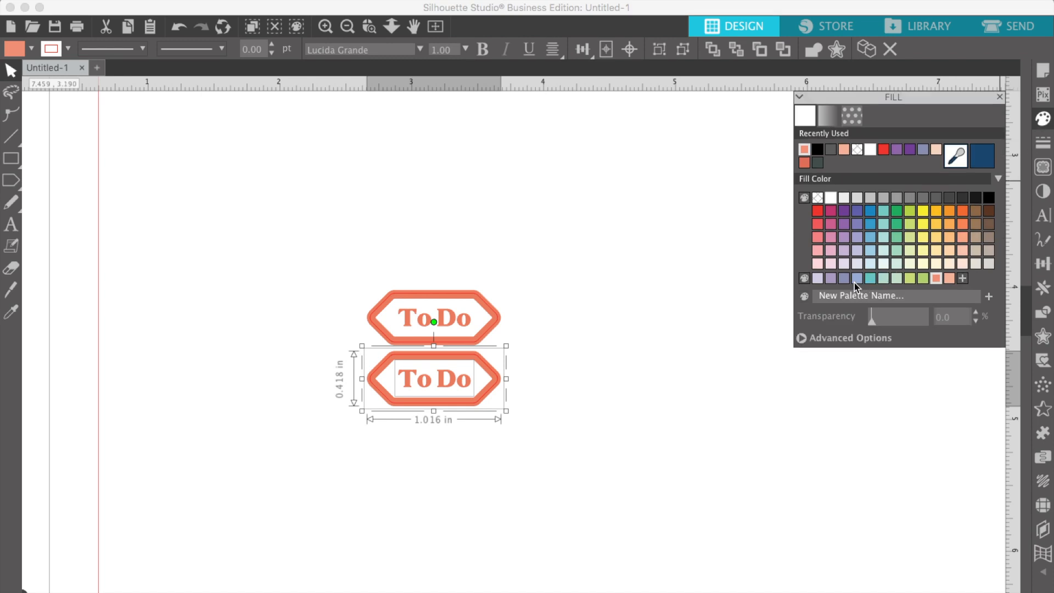
pyautogui.click(830, 279)
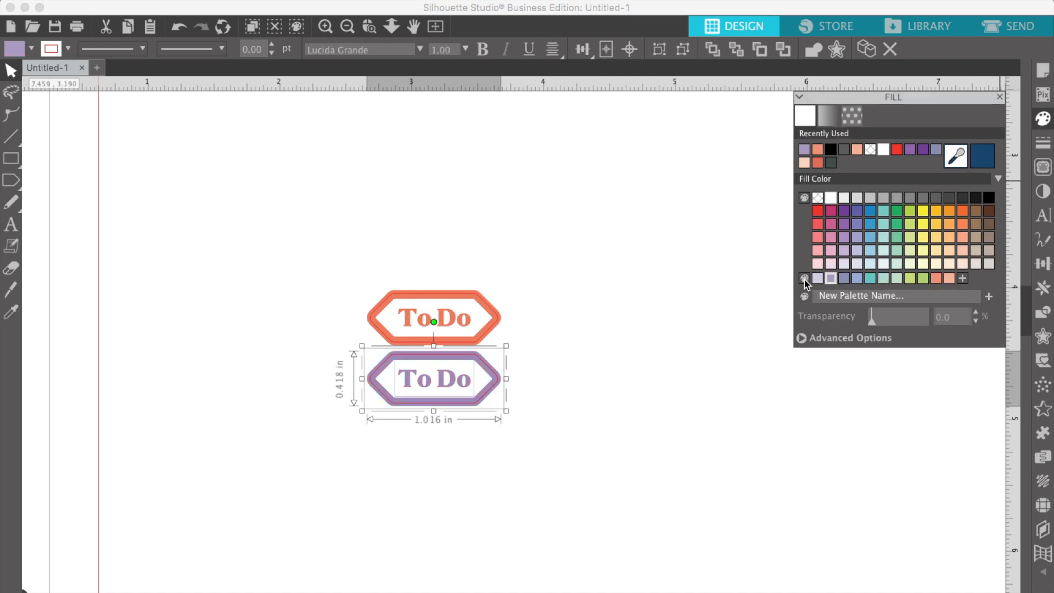
pyautogui.click(662, 431)
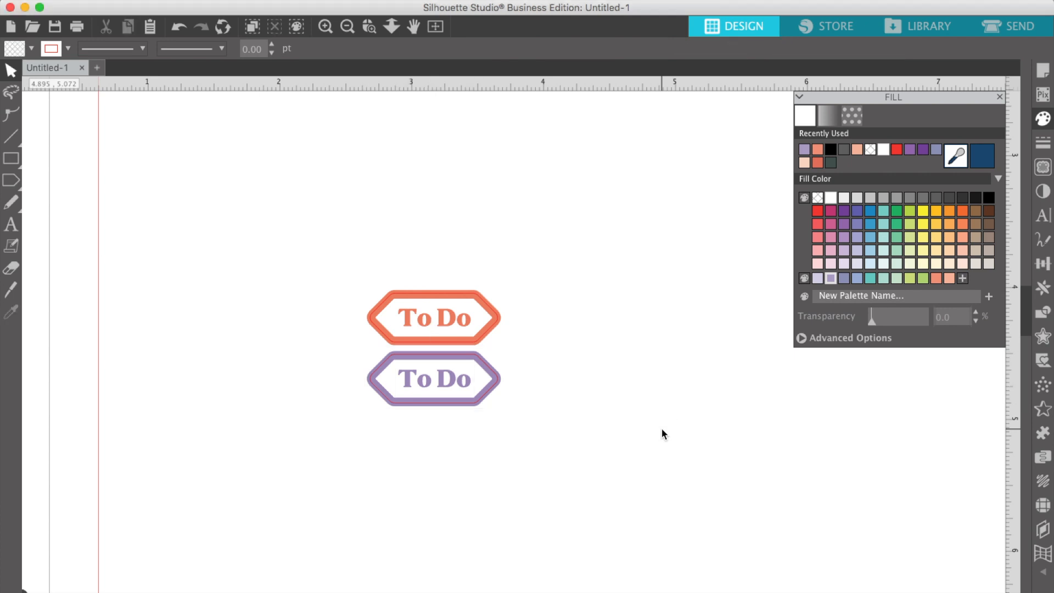
# Duplicate the complete purple "To Do" sticker directly below and nudge the copy down to leave a small gap
pyautogui.moveTo(520, 431); pyautogui.dragTo(319, 358)
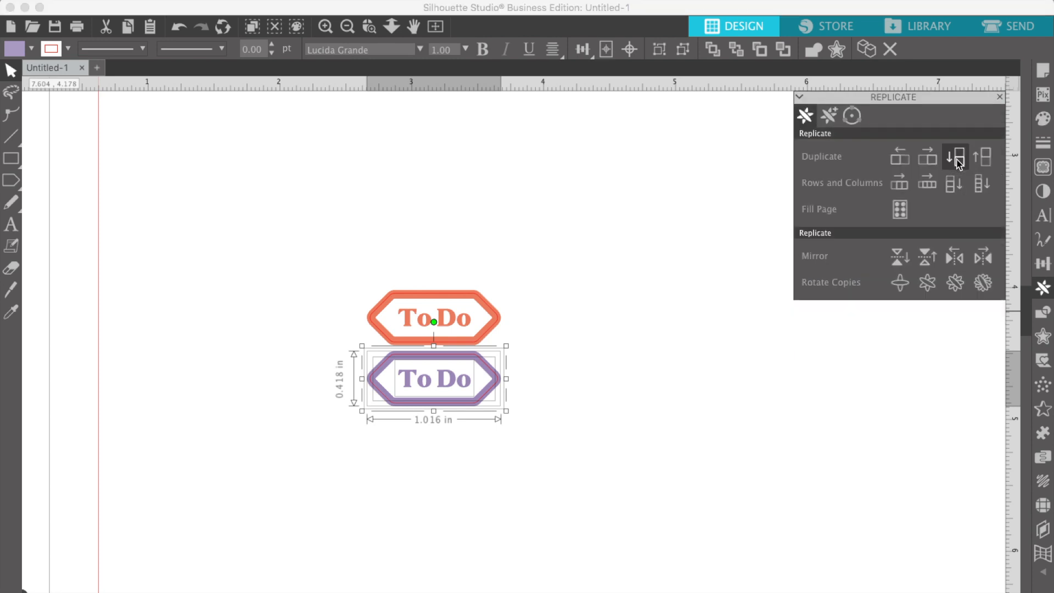
pyautogui.click(956, 158)
pyautogui.press('Down')
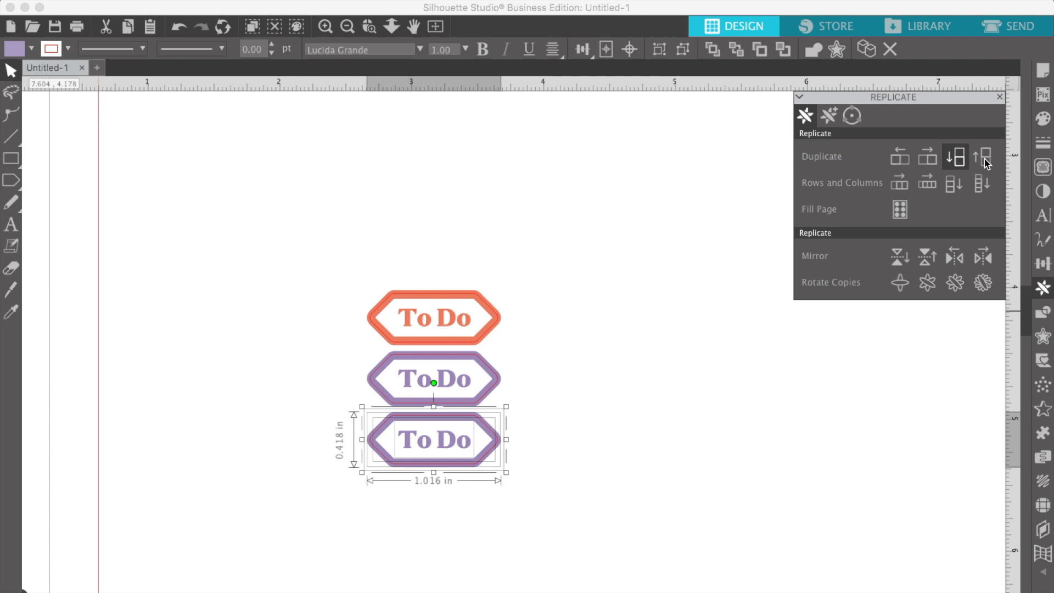
pyautogui.click(741, 400)
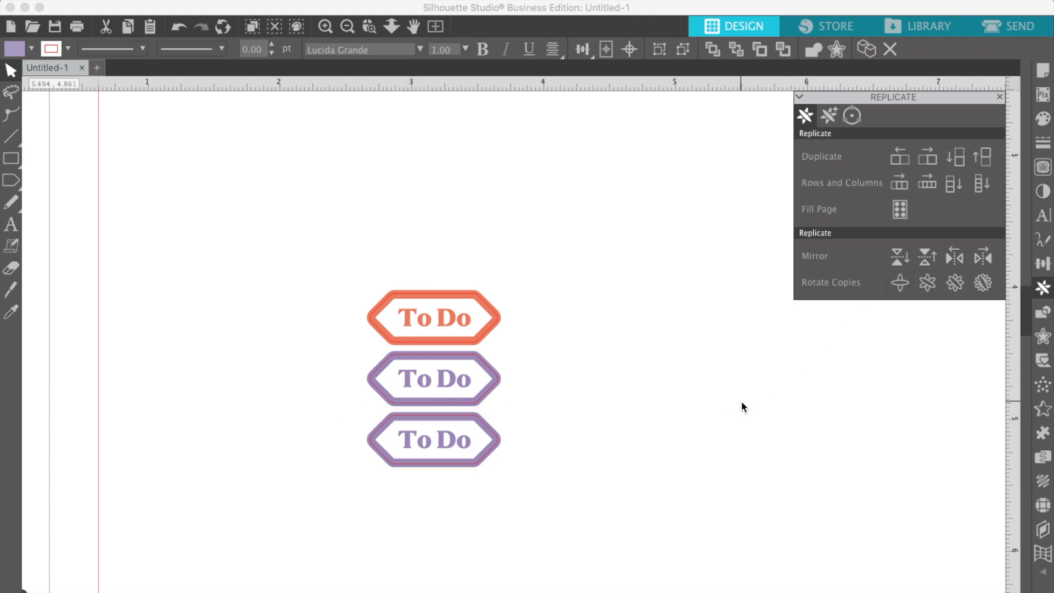
# Recolor the third sticker's outer hexagon and "To Do" text with the darker green from the custom palette
pyautogui.click(453, 445)
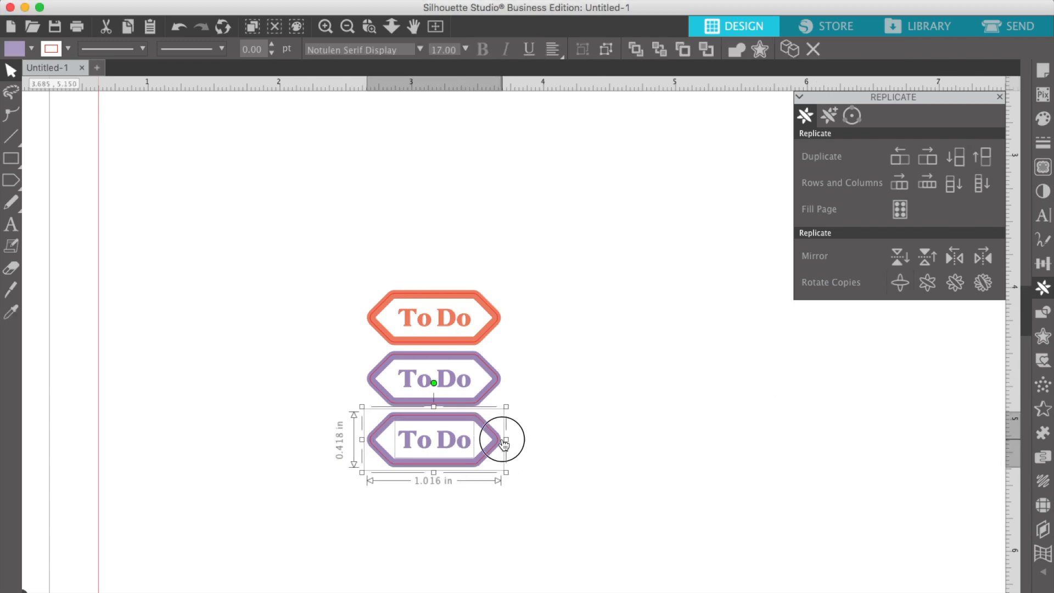
pyautogui.keyDown('shift'); pyautogui.click(502, 440); pyautogui.keyUp('shift')
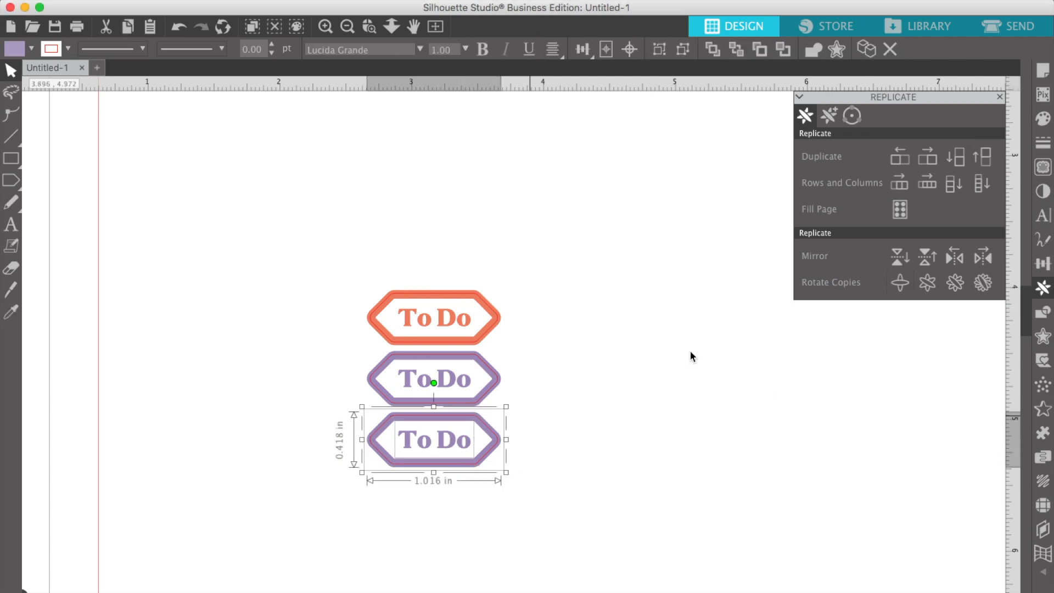
pyautogui.click(1043, 121)
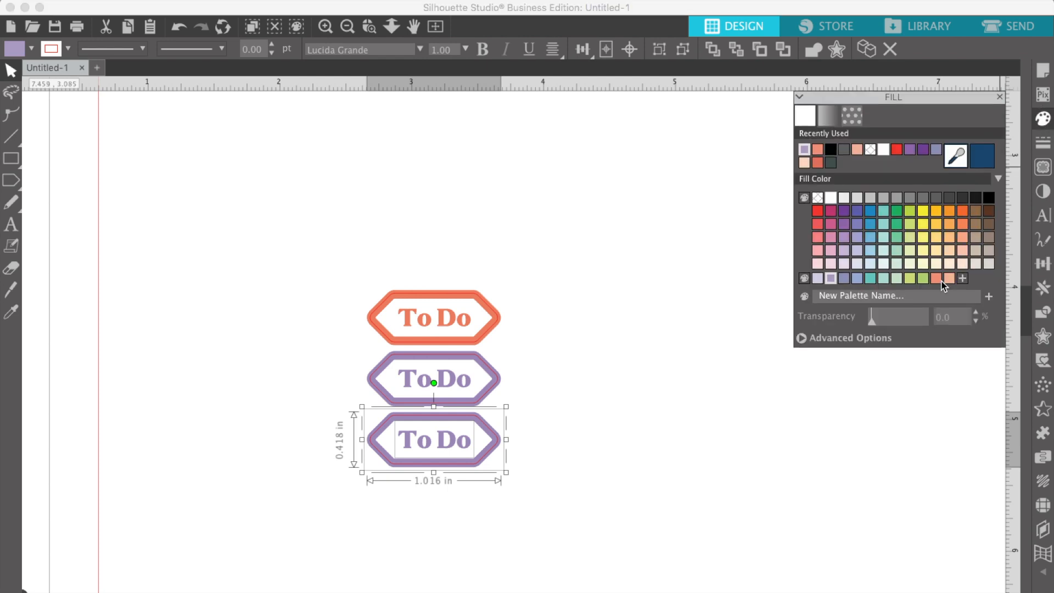
pyautogui.click(922, 279)
pyautogui.click(688, 414)
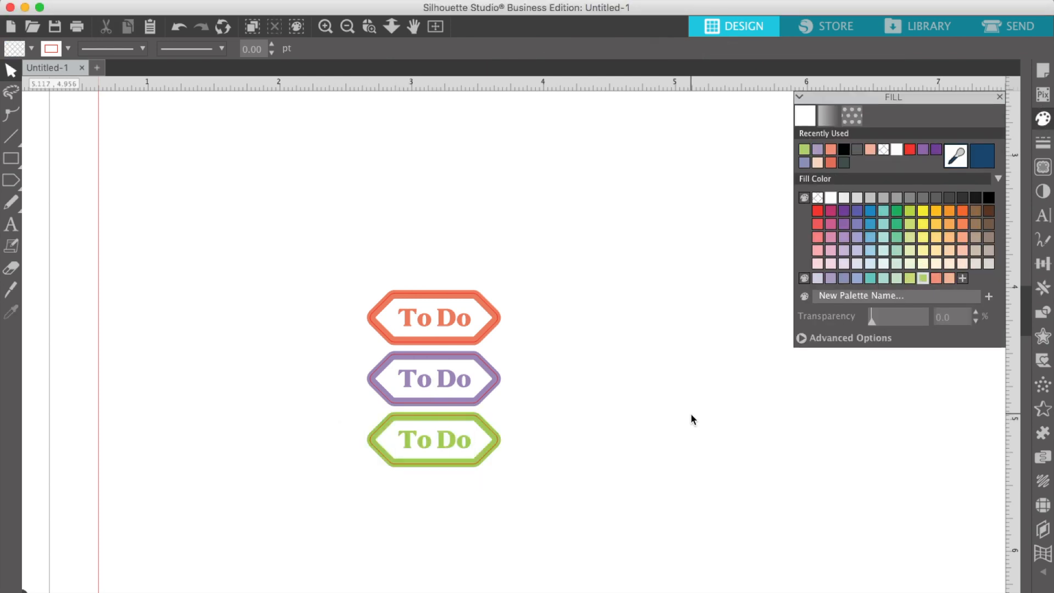
pyautogui.moveTo(532, 496); pyautogui.dragTo(314, 263)
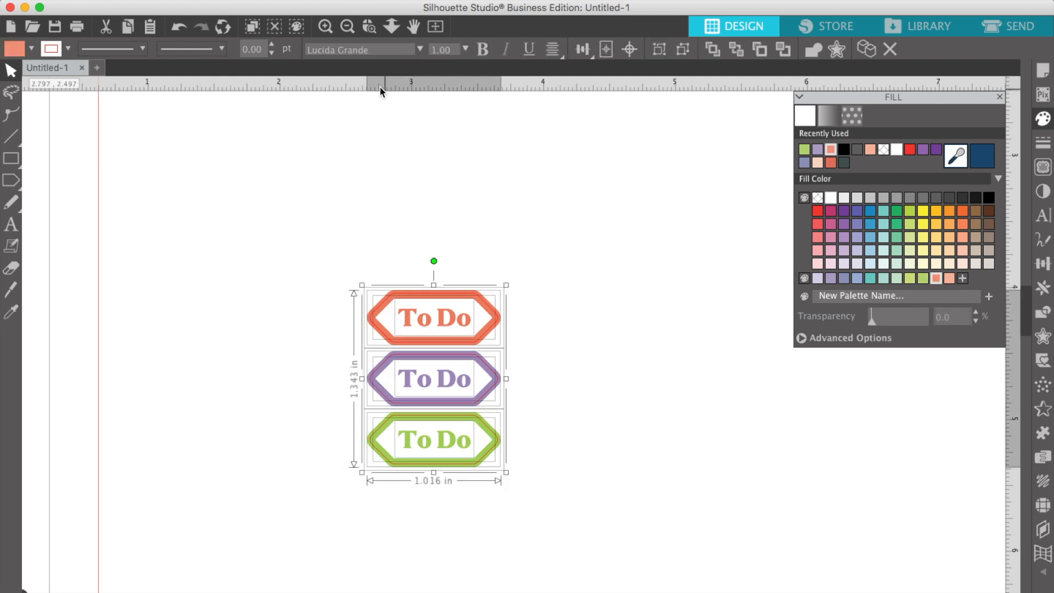
pyautogui.click(618, 260)
pyautogui.moveTo(573, 244); pyautogui.dragTo(321, 587)
pyautogui.click(347, 26)
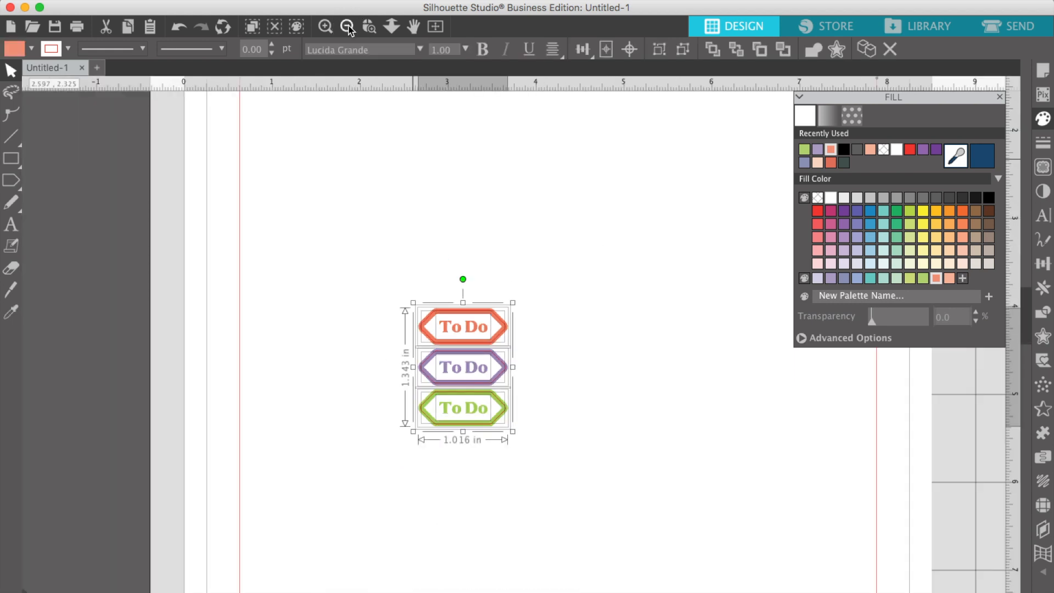
pyautogui.scroll(-2, 396, 253)
pyautogui.hscroll(1, 397, 252)
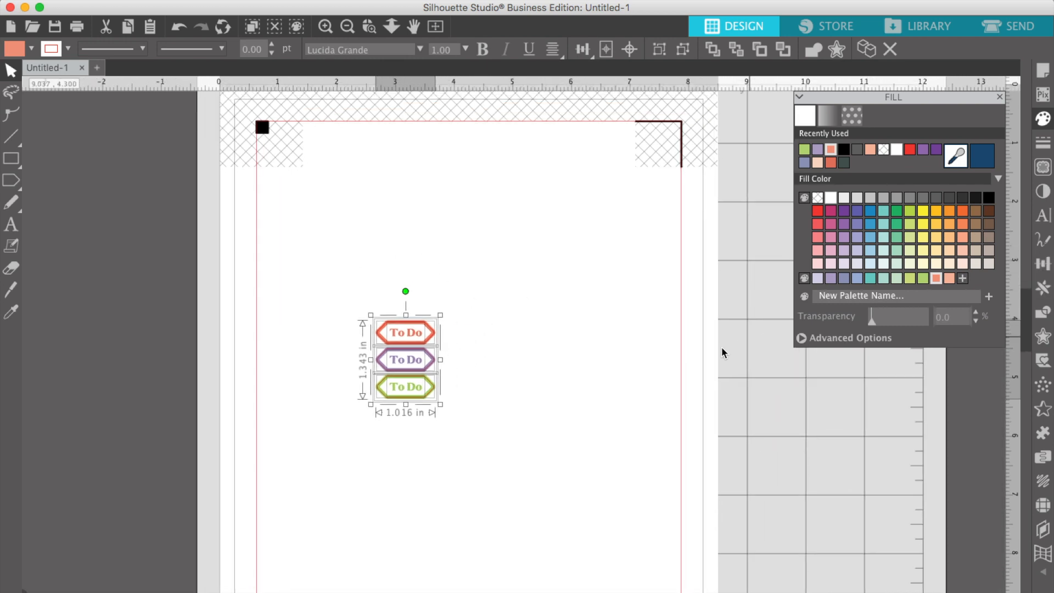
pyautogui.click(541, 372)
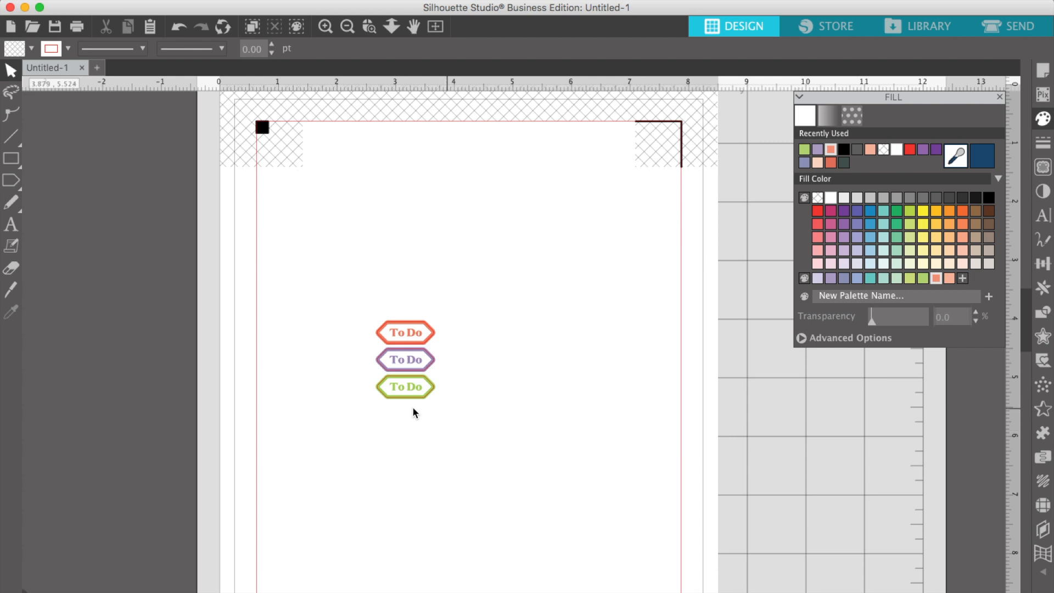
# Replace the "To Do" text on the green sticker with "Meeting"
pyautogui.click(326, 28)
pyautogui.press('super+plus')
pyautogui.hscroll(-5, 261, 325)
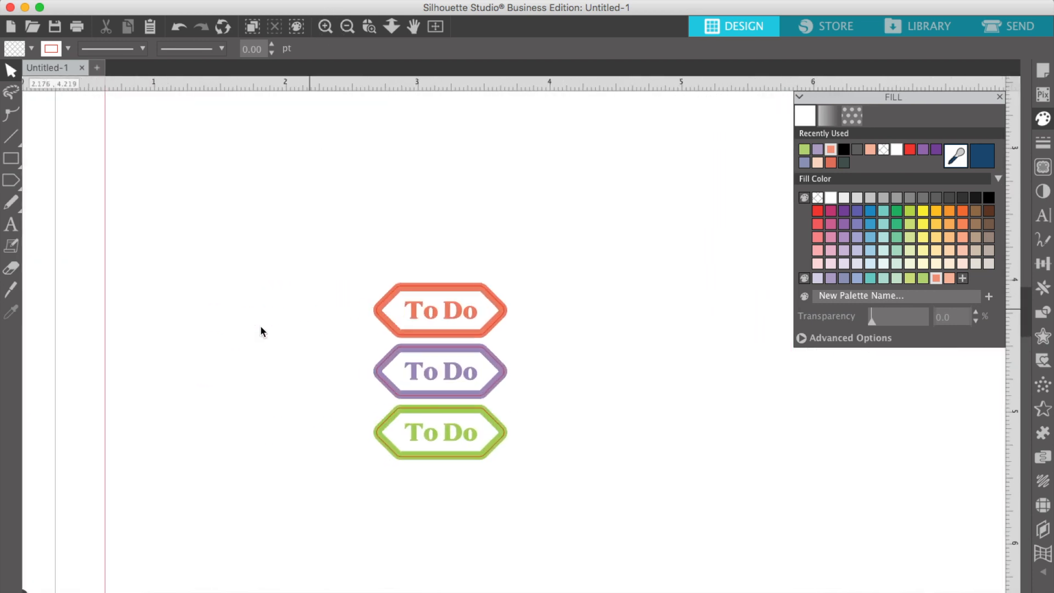
pyautogui.click(410, 418)
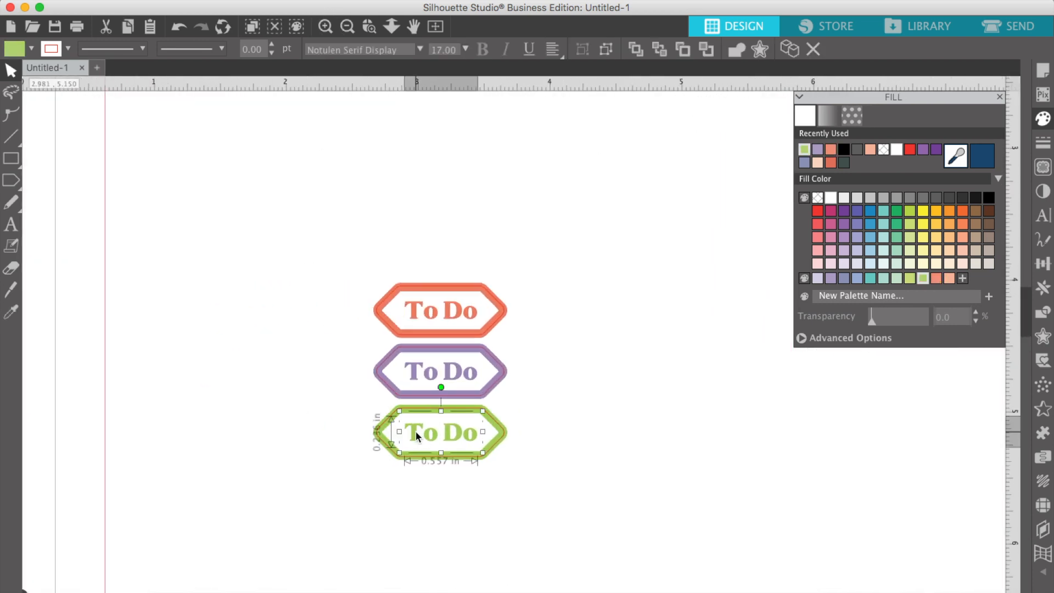
pyautogui.doubleClick(416, 430)
pyautogui.press('super+a')
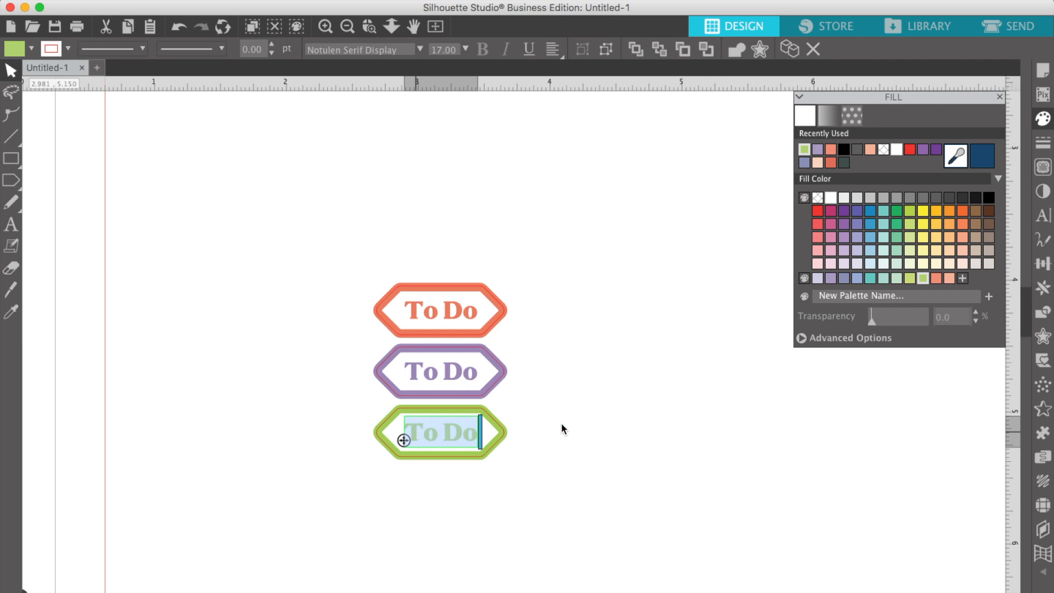
pyautogui.write('Meeting')
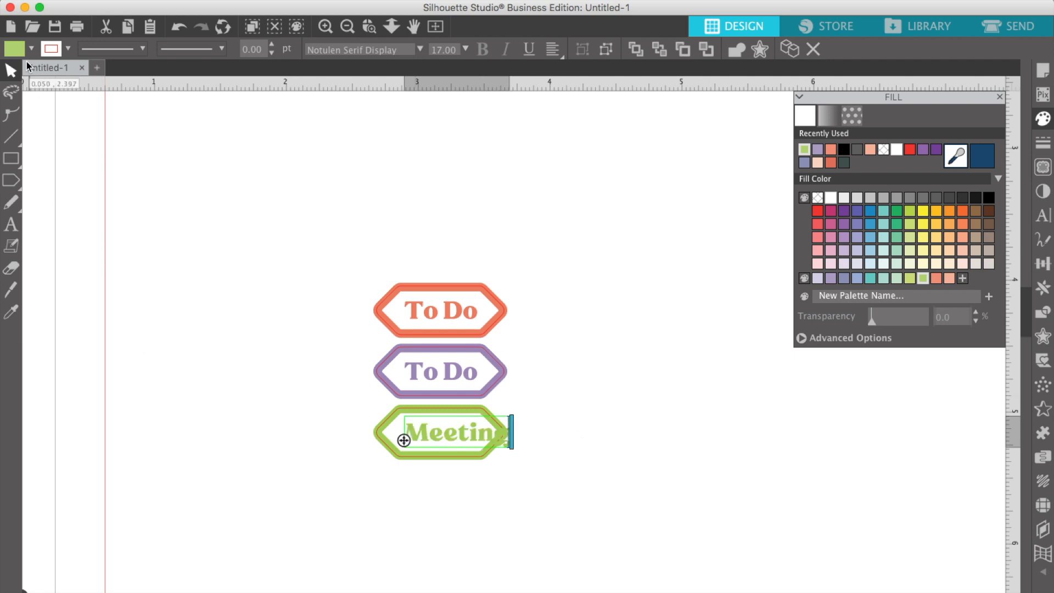
pyautogui.click(567, 484)
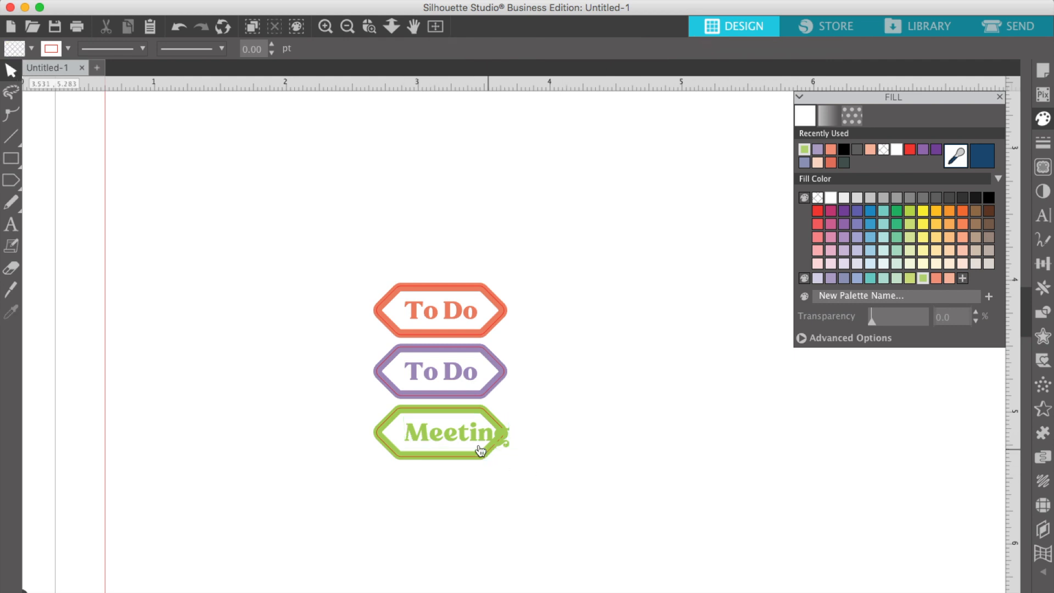
pyautogui.click(480, 450)
pyautogui.moveTo(505, 458); pyautogui.dragTo(490, 449)
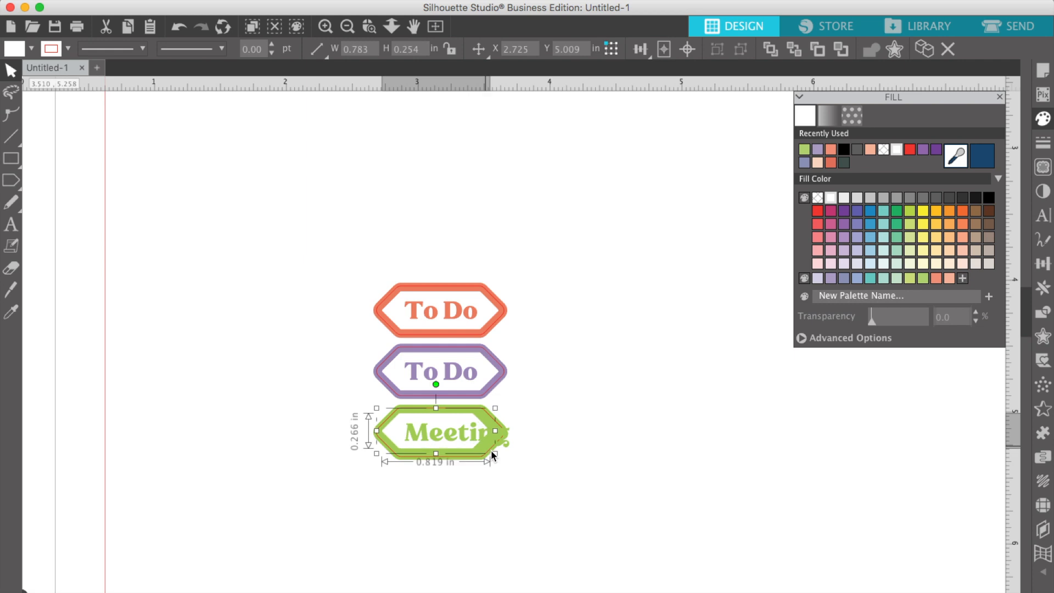
pyautogui.click(594, 491)
# Scale the "Meeting" text proportionally down to about 0.642 in wide by 0.190 in high and move it to the center of the green hexagon
pyautogui.click(483, 437)
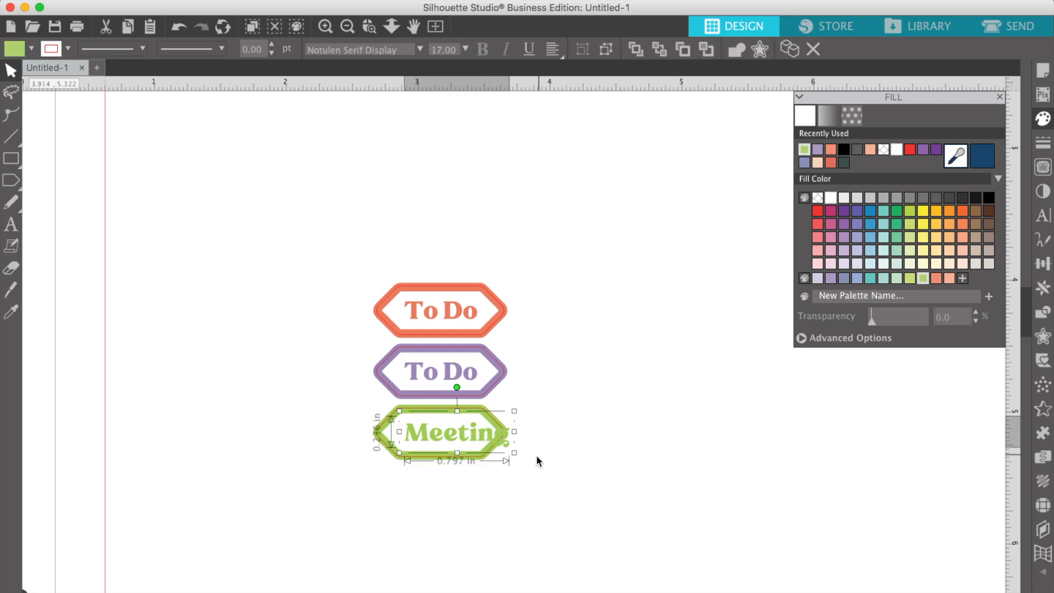
pyautogui.moveTo(514, 452); pyautogui.dragTo(492, 447)
pyautogui.press('Left')
pyautogui.press('Left')
pyautogui.press('Left')
pyautogui.press('Left')
pyautogui.press('Left')
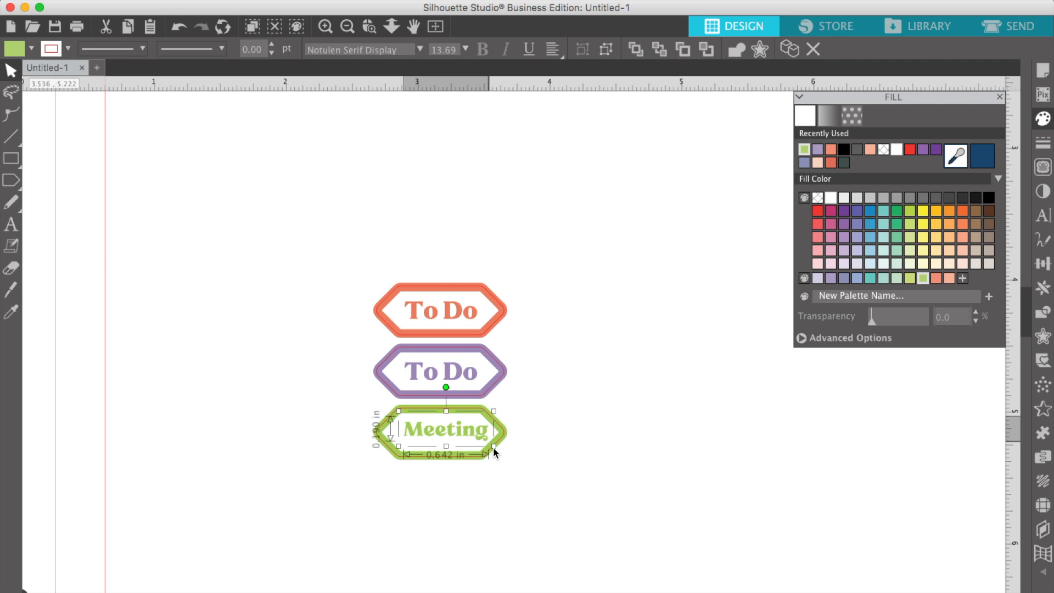
pyautogui.press('Right')
pyautogui.press('Down')
pyautogui.press('Down')
pyautogui.press('Down')
pyautogui.press('Down')
pyautogui.press('Down')
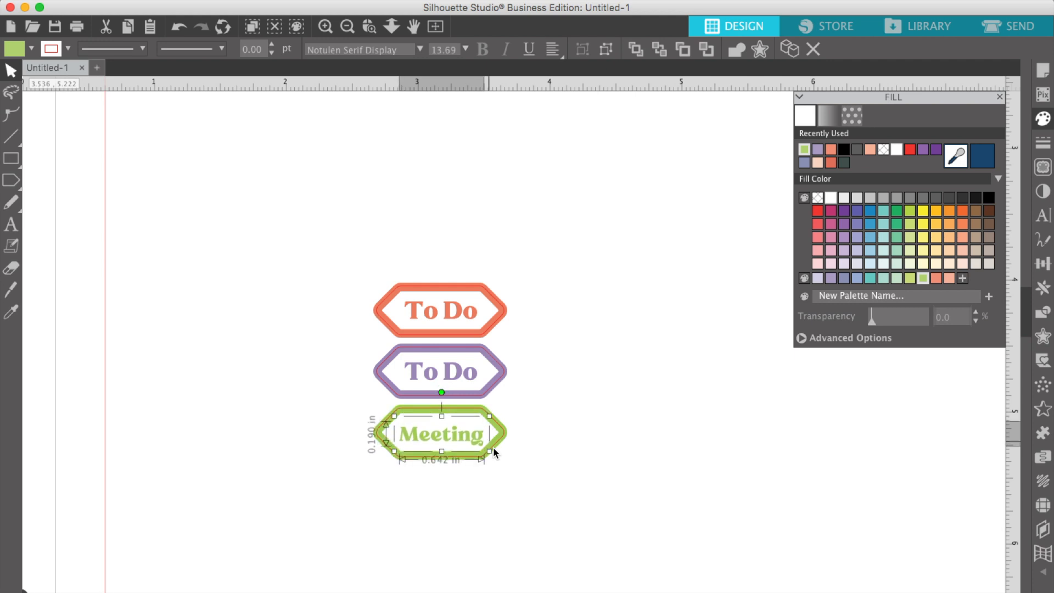
pyautogui.click(612, 467)
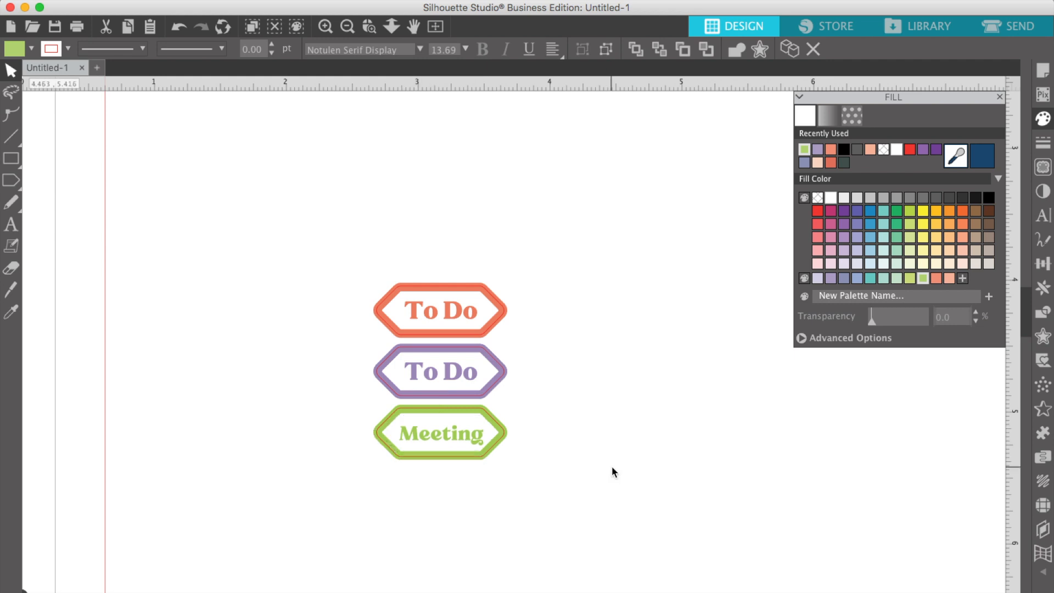
# Nudge the "Meeting" text up slightly to fine-tune its vertical centering in the green hexagon
pyautogui.click(458, 433)
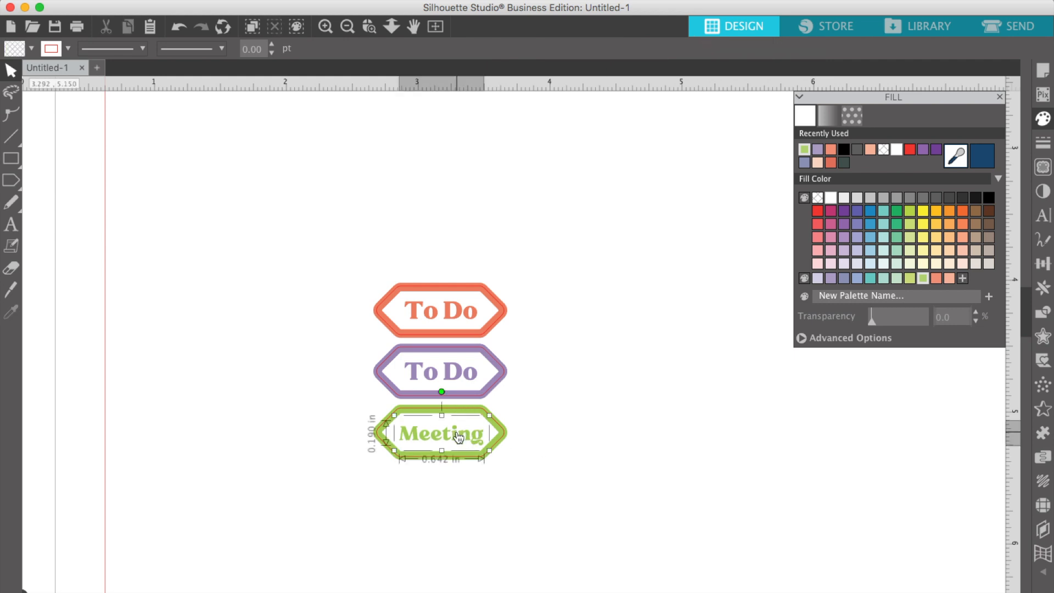
pyautogui.press('Up')
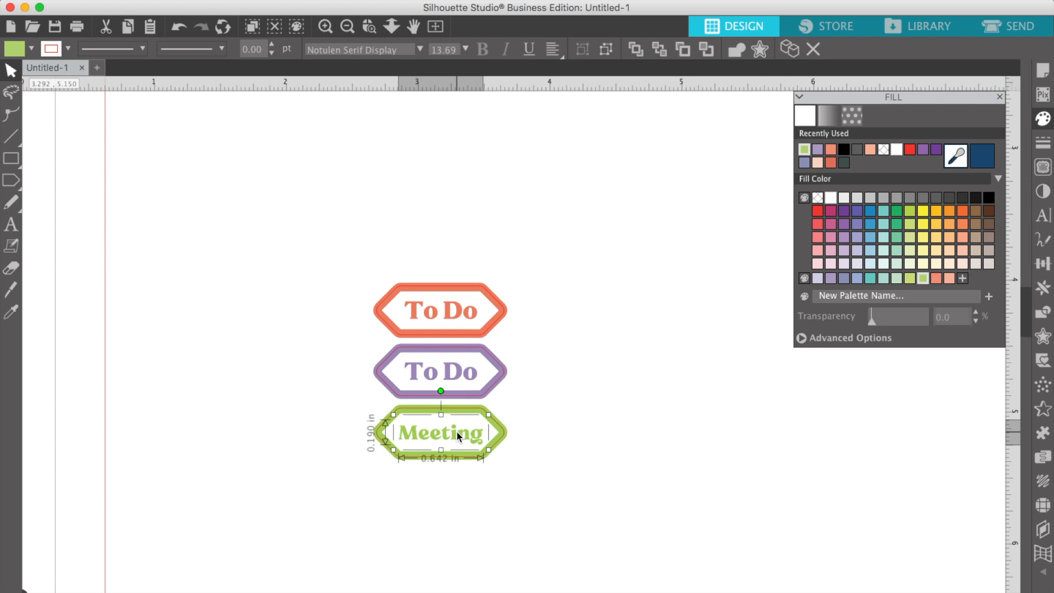
pyautogui.click(616, 433)
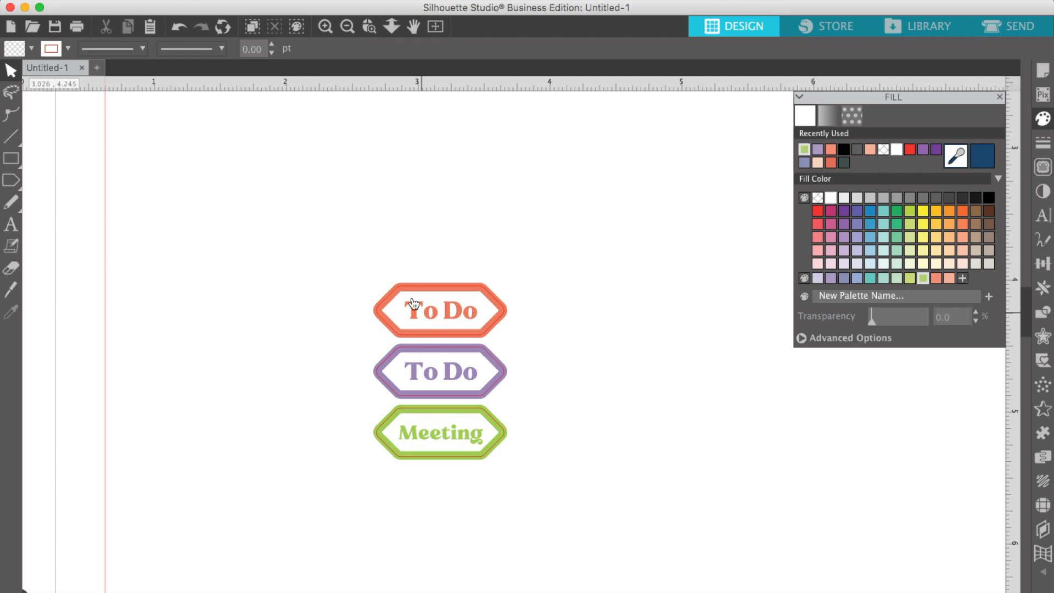
pyautogui.moveTo(369, 247); pyautogui.dragTo(515, 378)
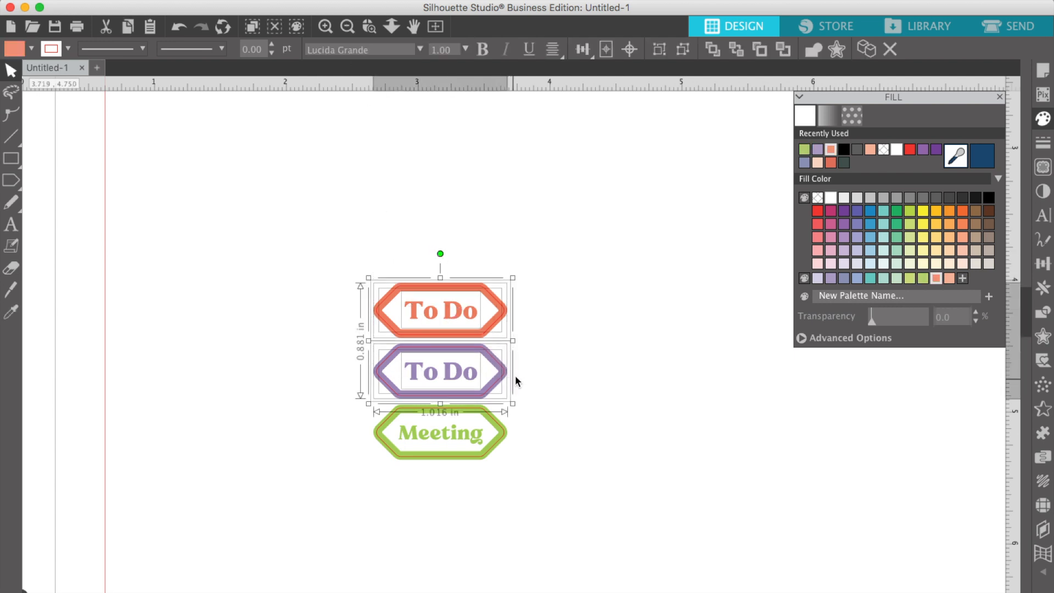
pyautogui.click(572, 341)
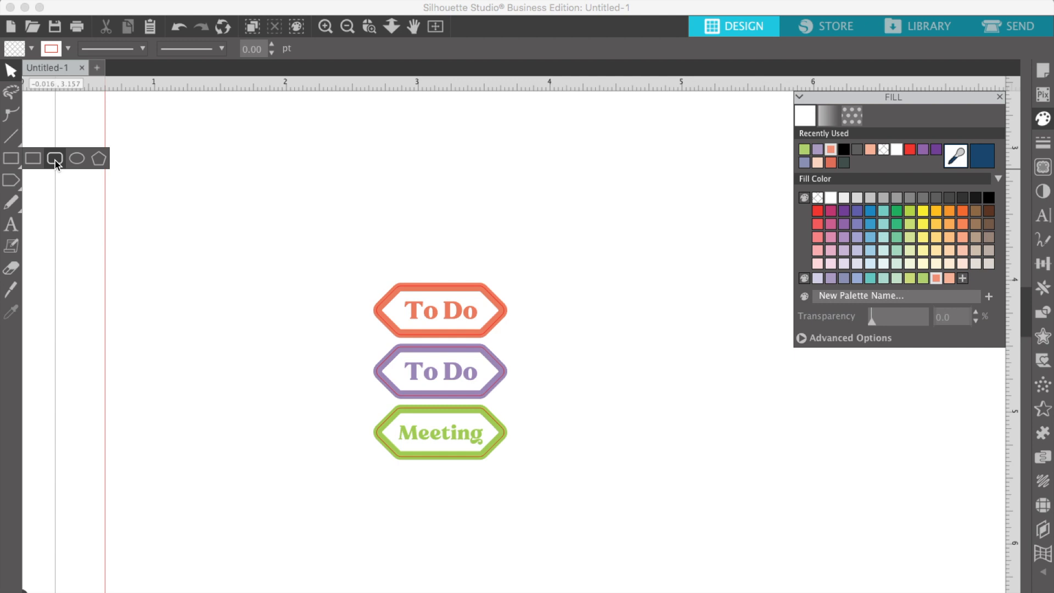
# Duplicate the column of three stickers to the right and nudge the copies right to leave a small gap between the columns
pyautogui.moveTo(337, 252); pyautogui.dragTo(542, 481)
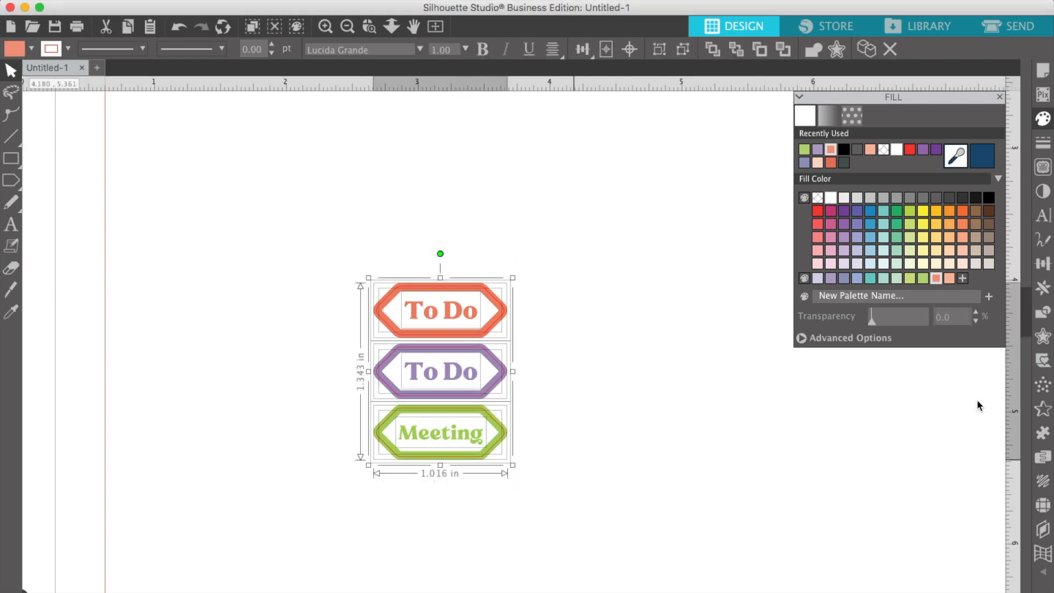
pyautogui.click(1043, 287)
pyautogui.click(927, 156)
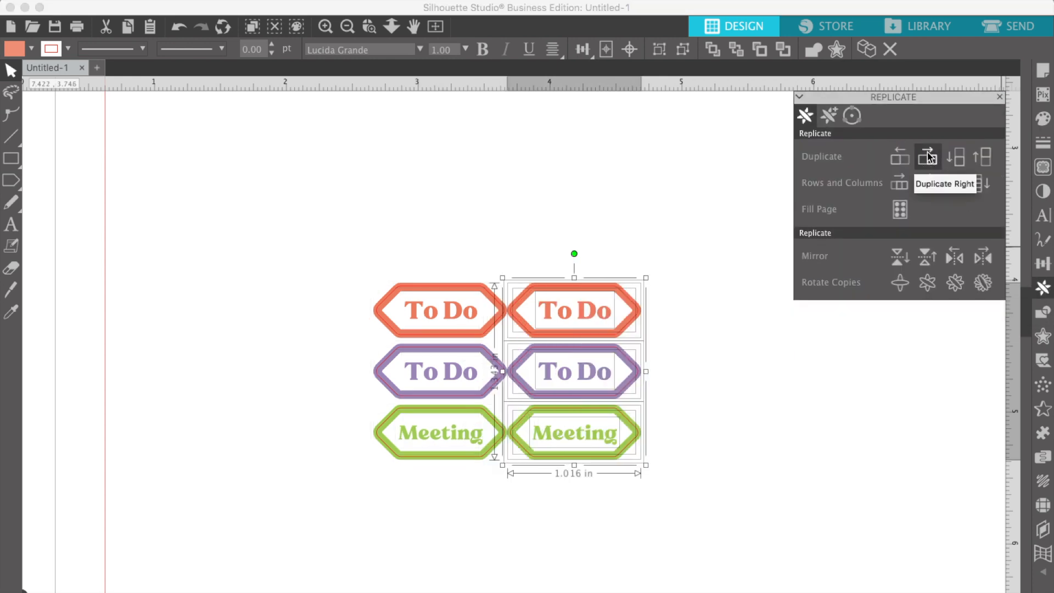
pyautogui.press('Right')
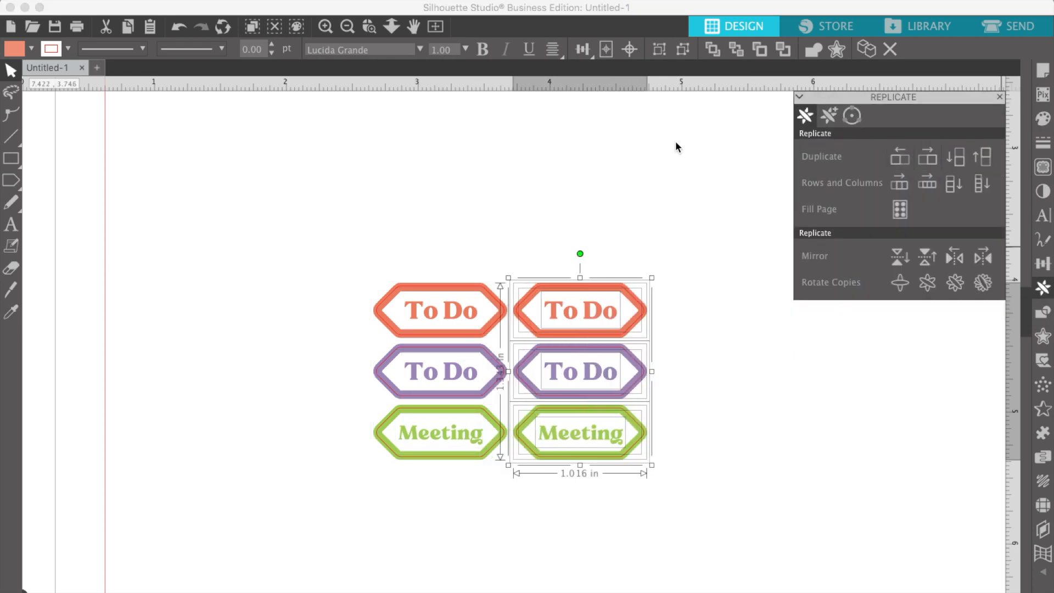
pyautogui.click(693, 384)
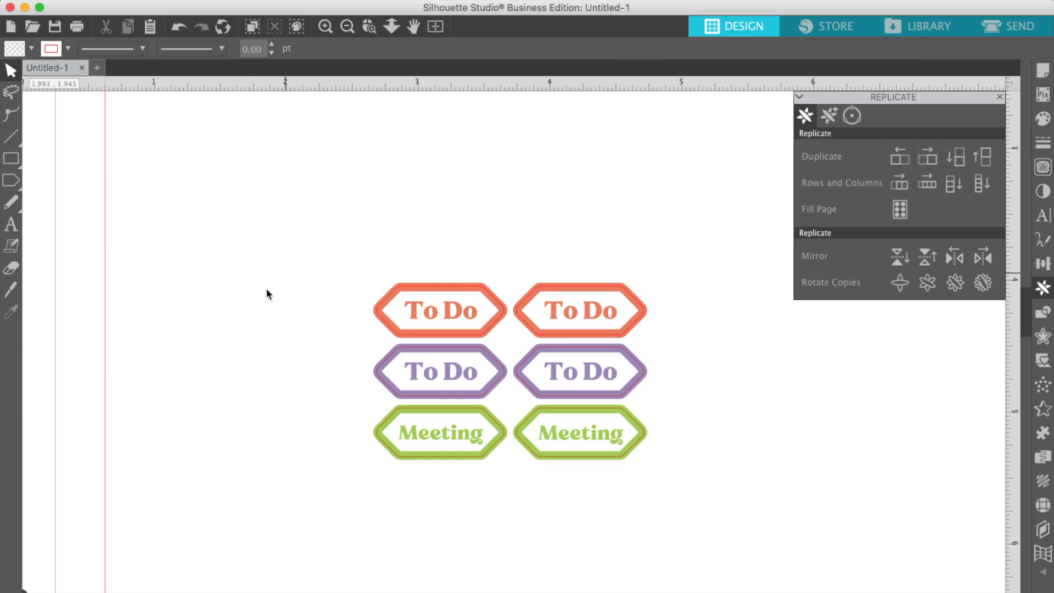
# Draw a rounded rectangle about 2.465 in wide by 1.774 in high around the six stickers
pyautogui.scroll(-3, 351, 310)
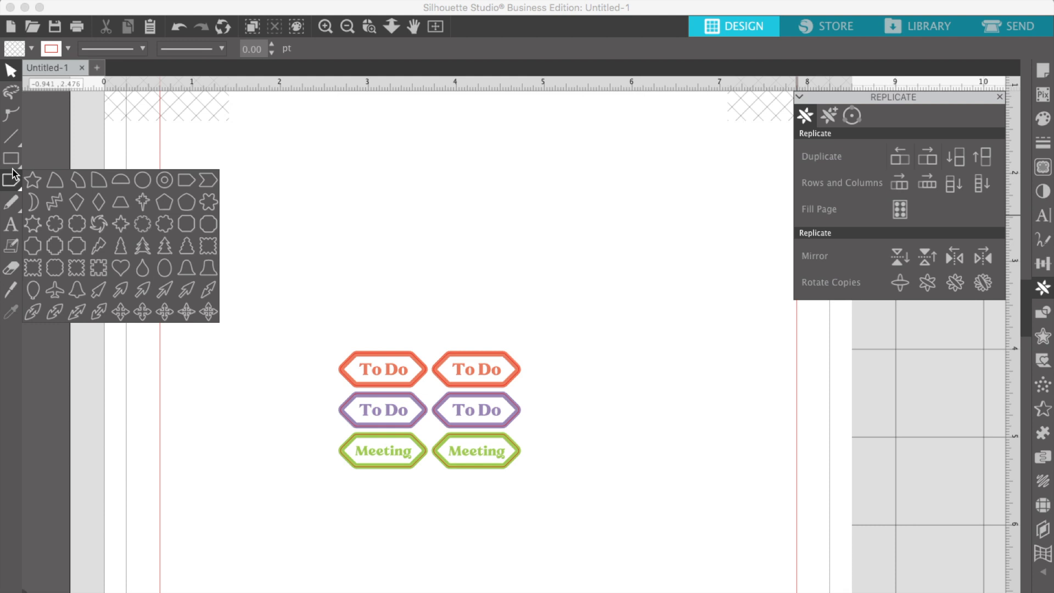
pyautogui.moveTo(13, 165)
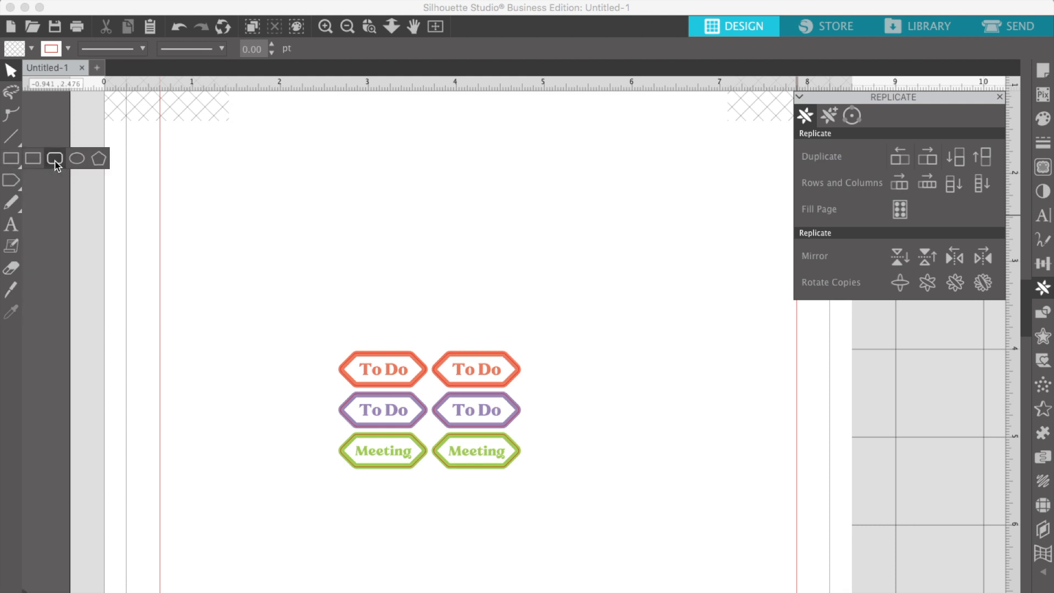
pyautogui.click(55, 159)
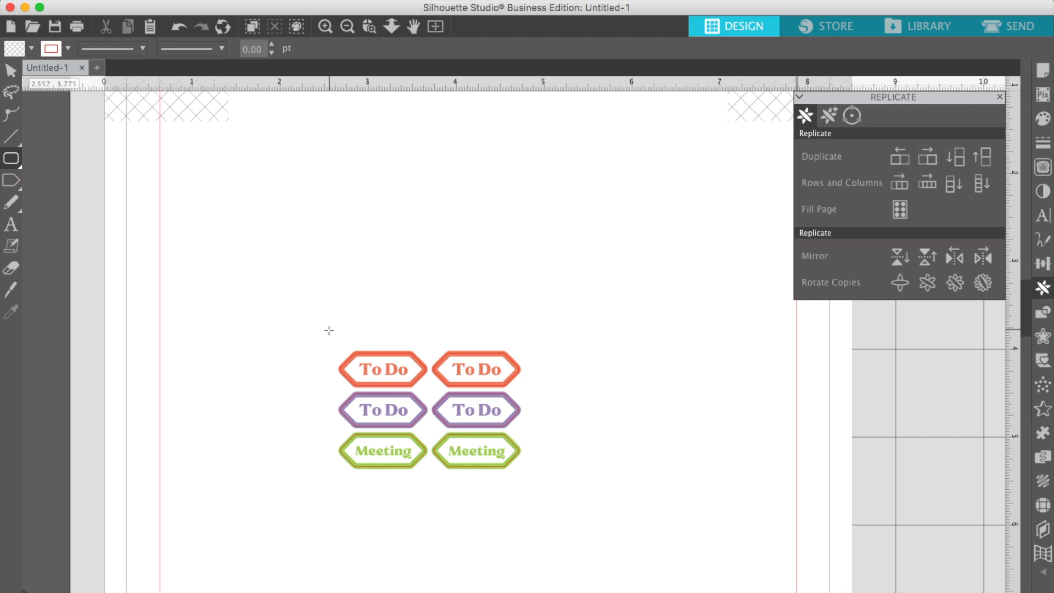
pyautogui.moveTo(329, 330); pyautogui.dragTo(542, 488)
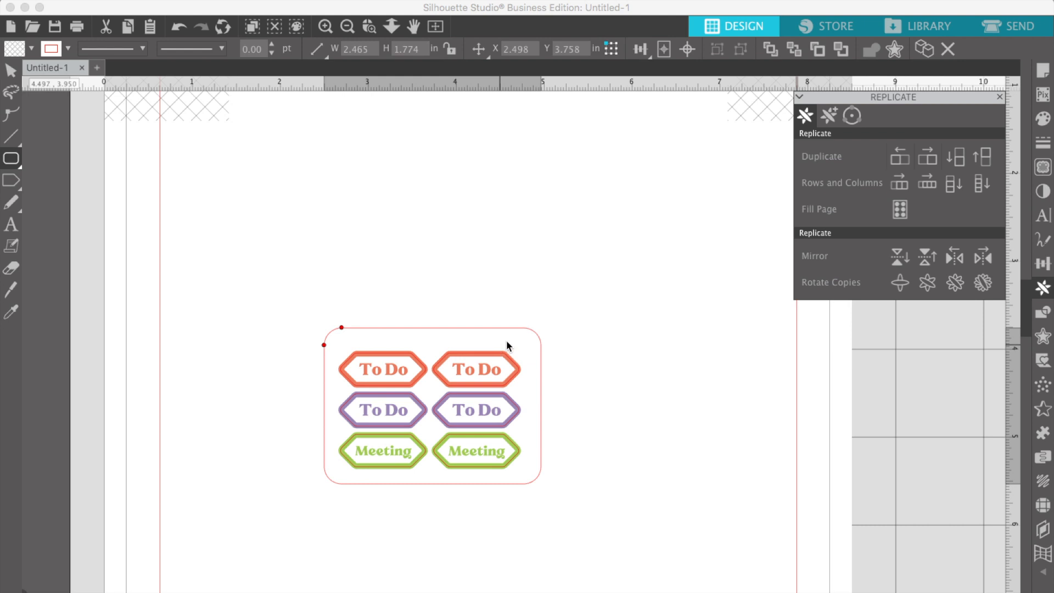
pyautogui.click(520, 328)
pyautogui.moveTo(520, 328); pyautogui.dragTo(225, 242)
pyautogui.press('super+z')
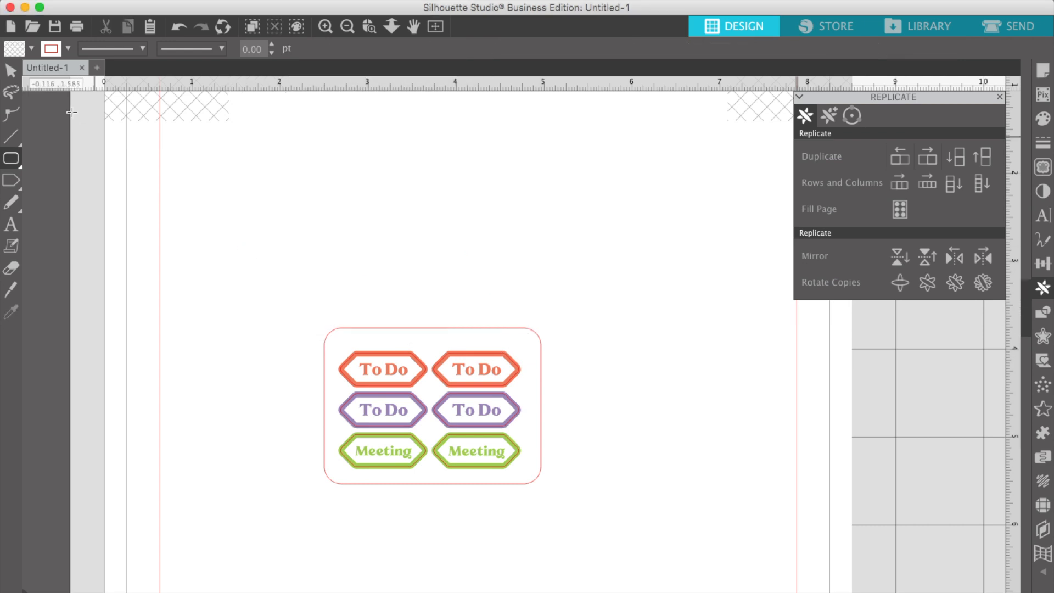
# Set the line color of the rounded rectangle around the stickers to blue
pyautogui.click(11, 70)
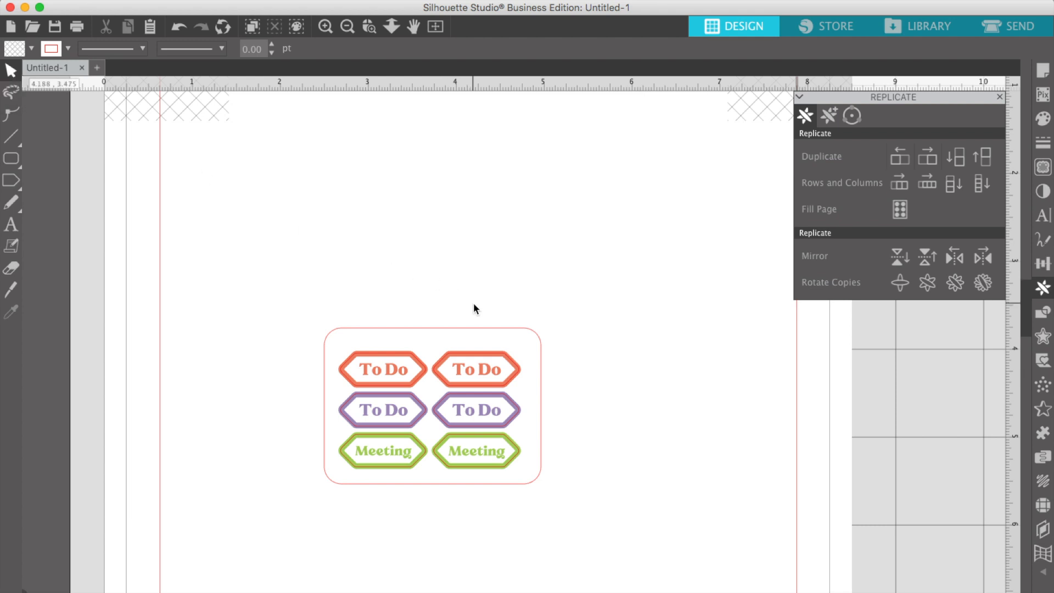
pyautogui.click(493, 329)
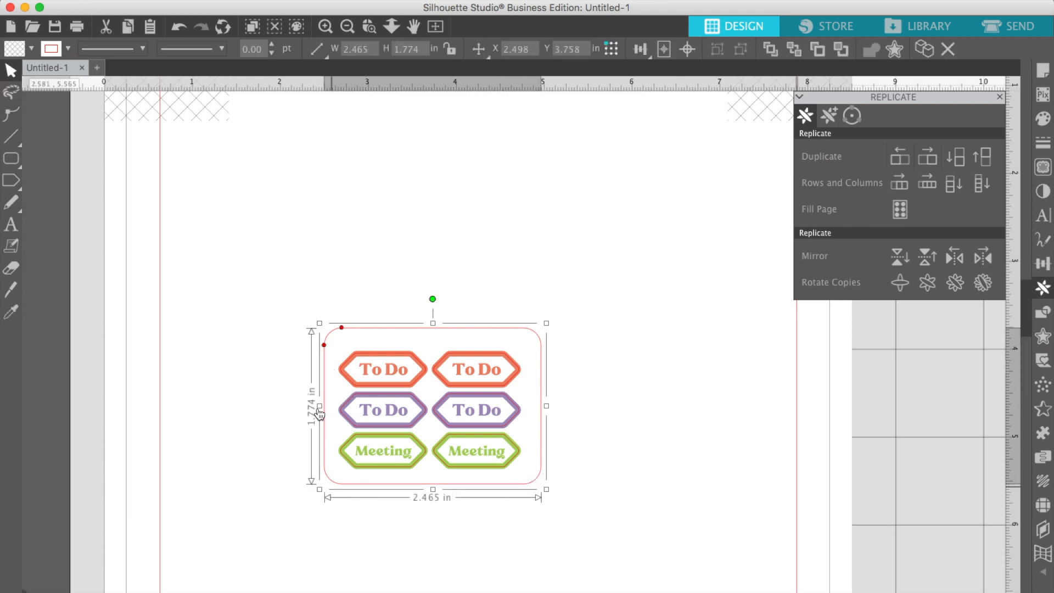
pyautogui.click(68, 49)
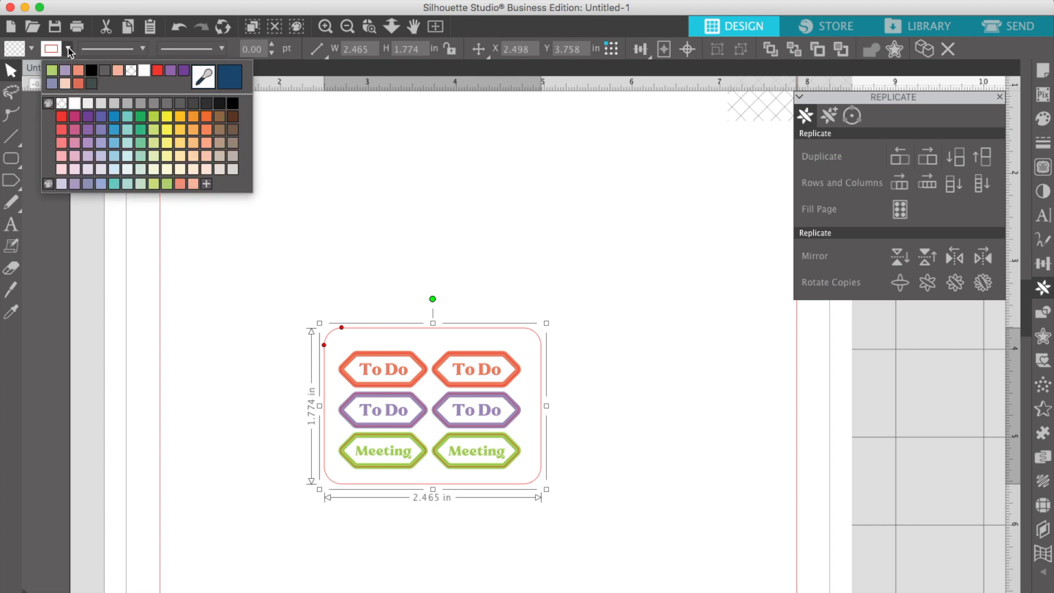
pyautogui.click(115, 116)
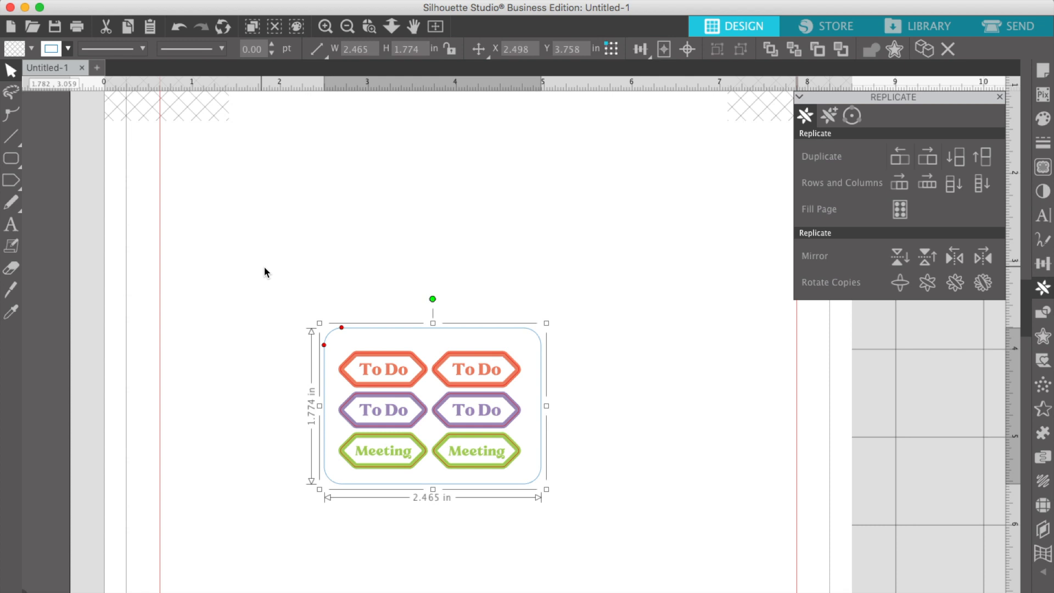
pyautogui.click(68, 50)
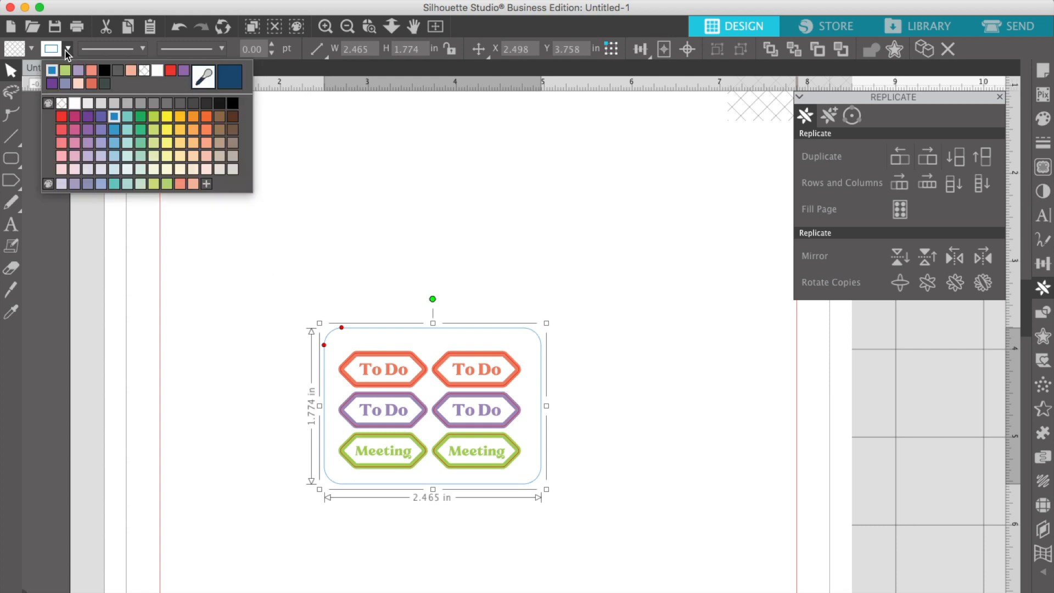
pyautogui.click(66, 49)
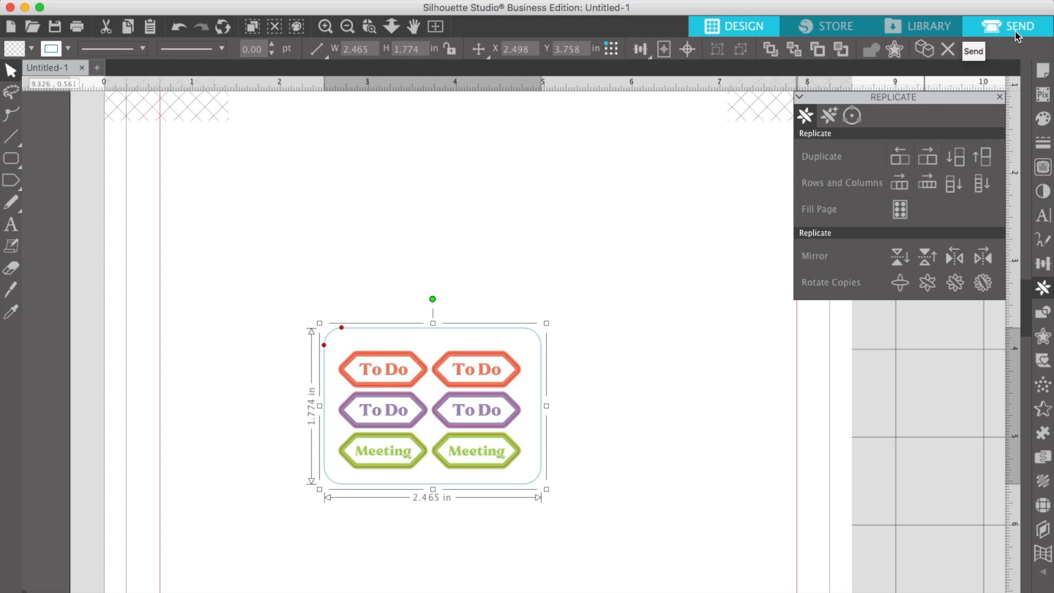
pyautogui.click(597, 391)
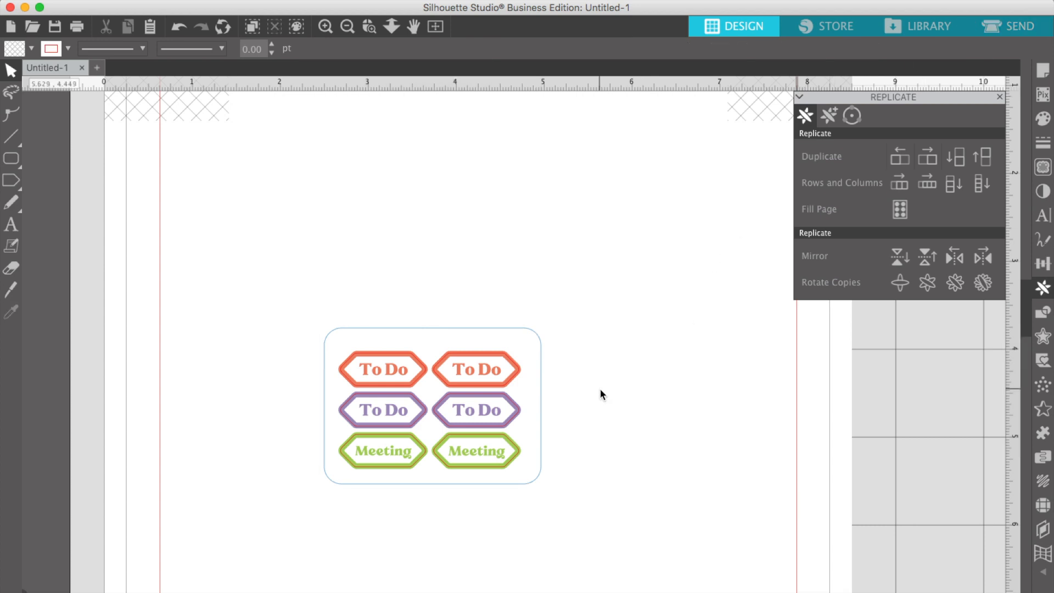
pyautogui.click(518, 372)
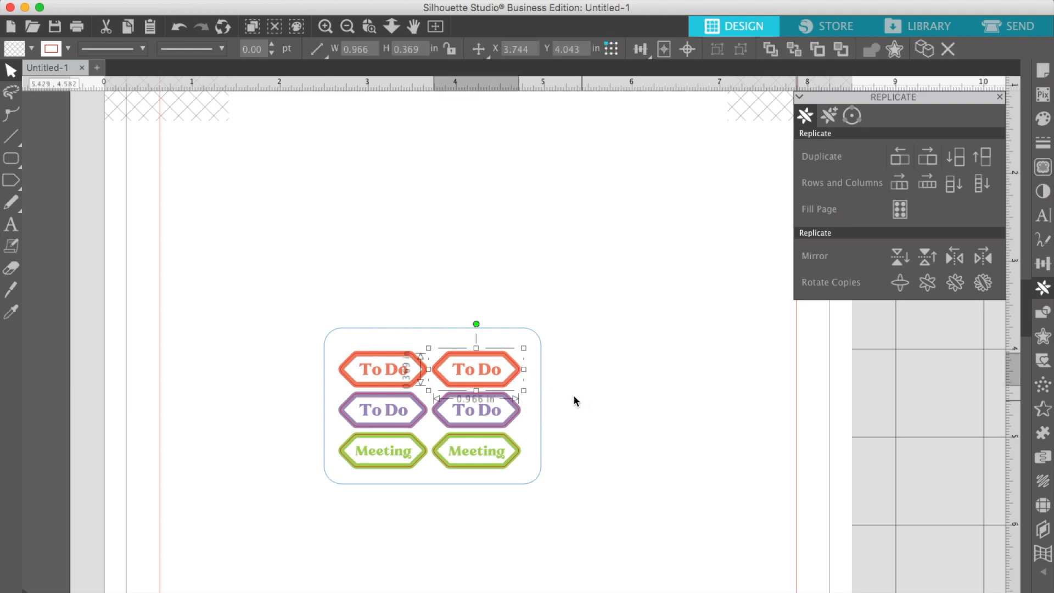
pyautogui.click(543, 385)
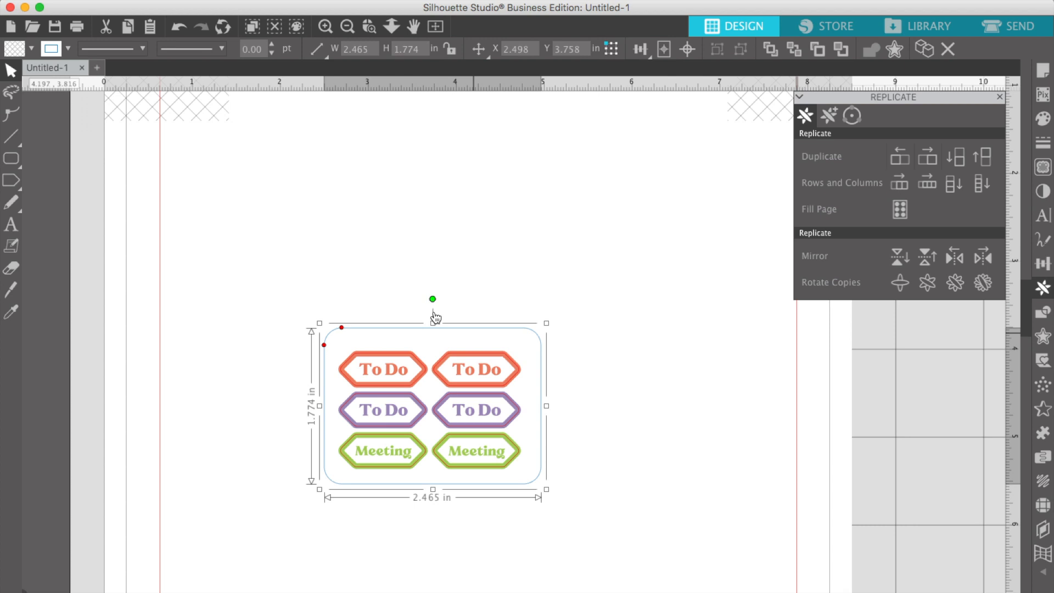
pyautogui.click(336, 279)
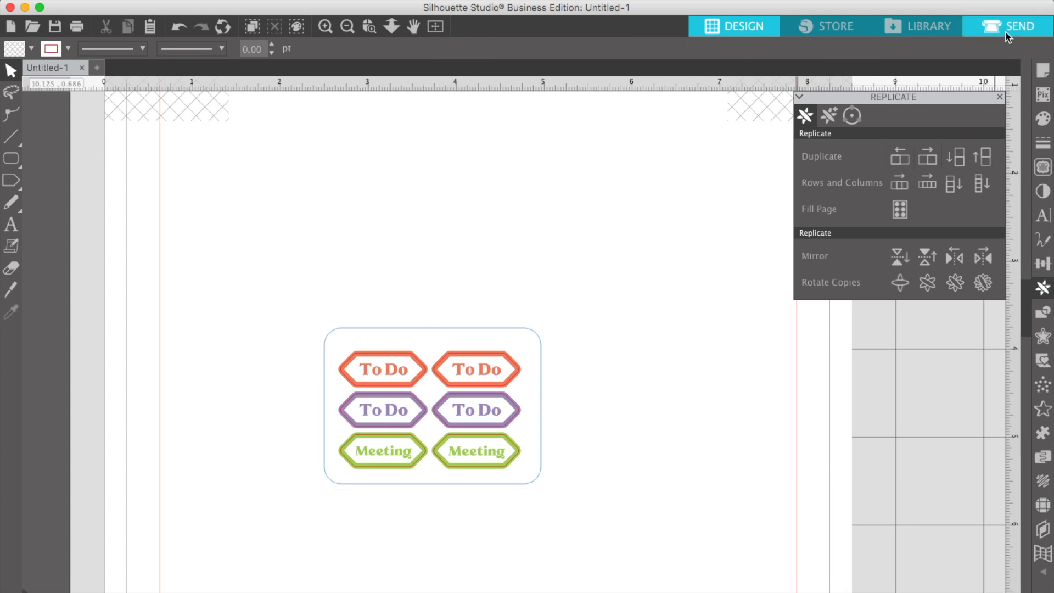
pyautogui.click(541, 350)
pyautogui.click(602, 376)
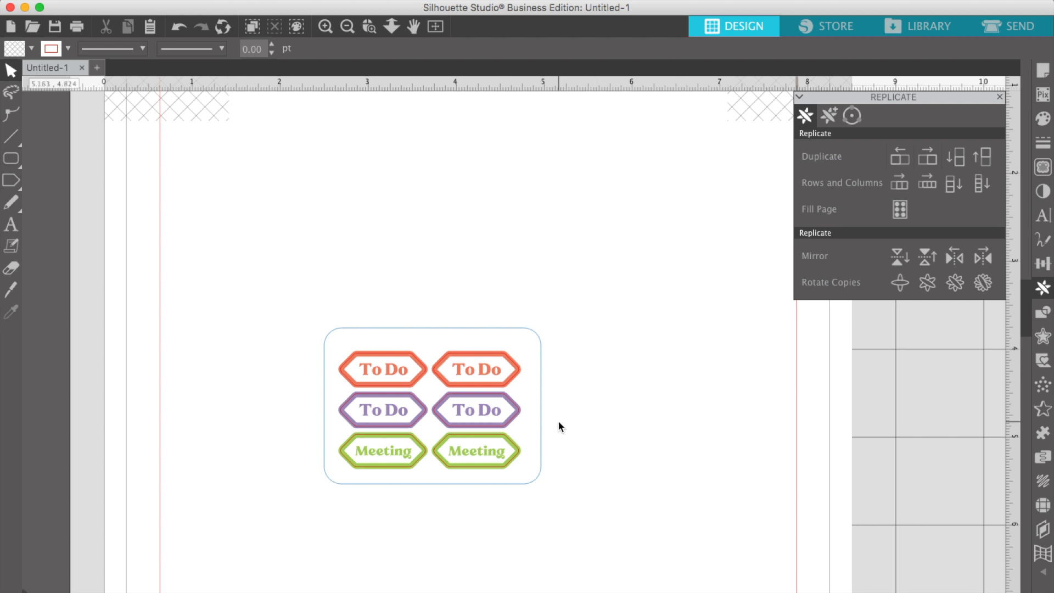
pyautogui.click(541, 413)
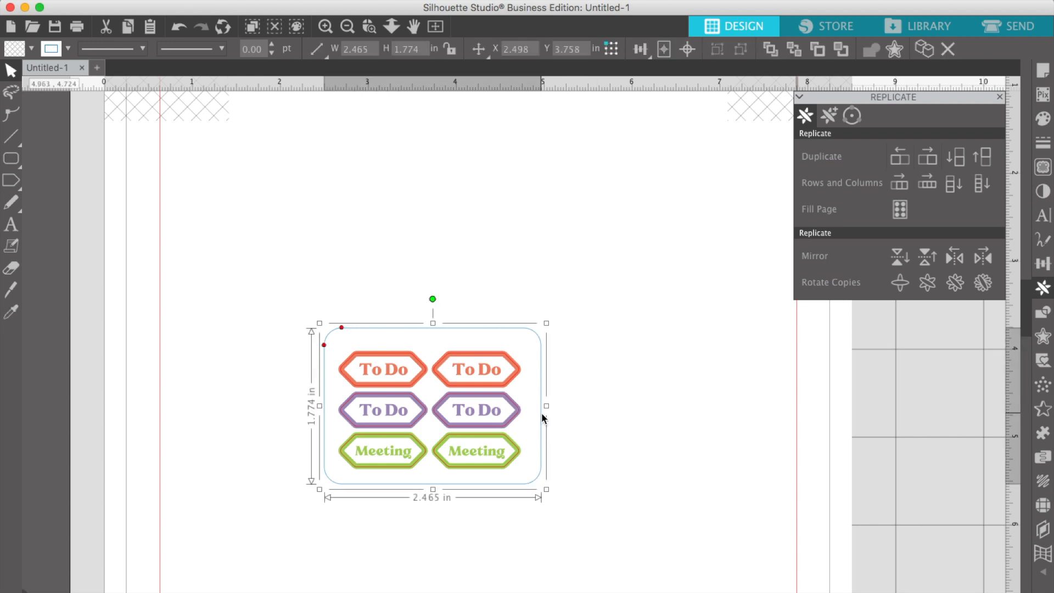
pyautogui.click(298, 265)
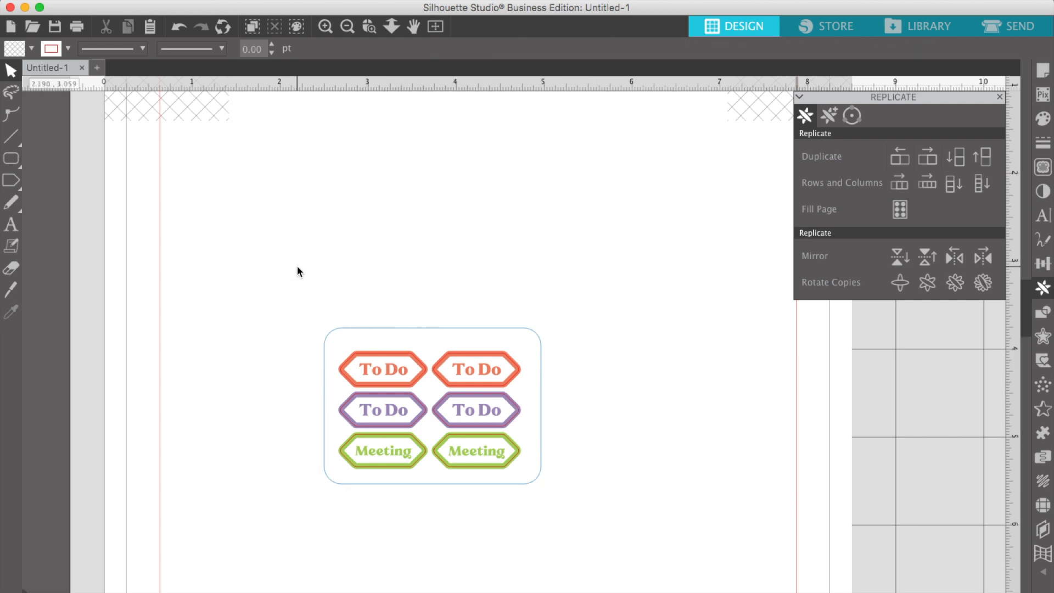
# Draw a rectangle about 0.722 in wide by 0.272 in high in the blank area above the sticker sheet
pyautogui.click(11, 159)
pyautogui.click(33, 158)
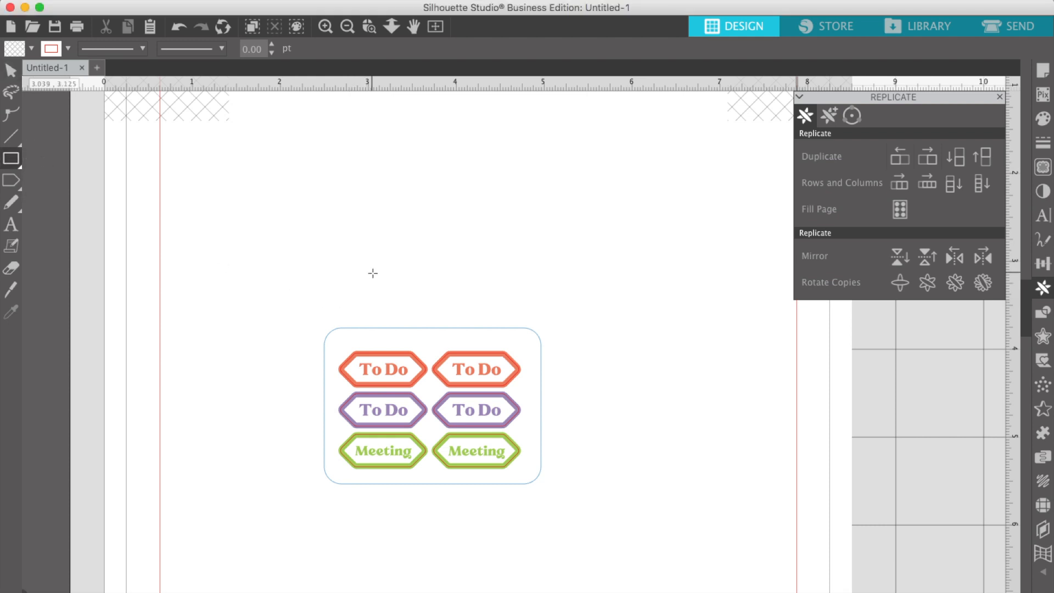
pyautogui.click(325, 27)
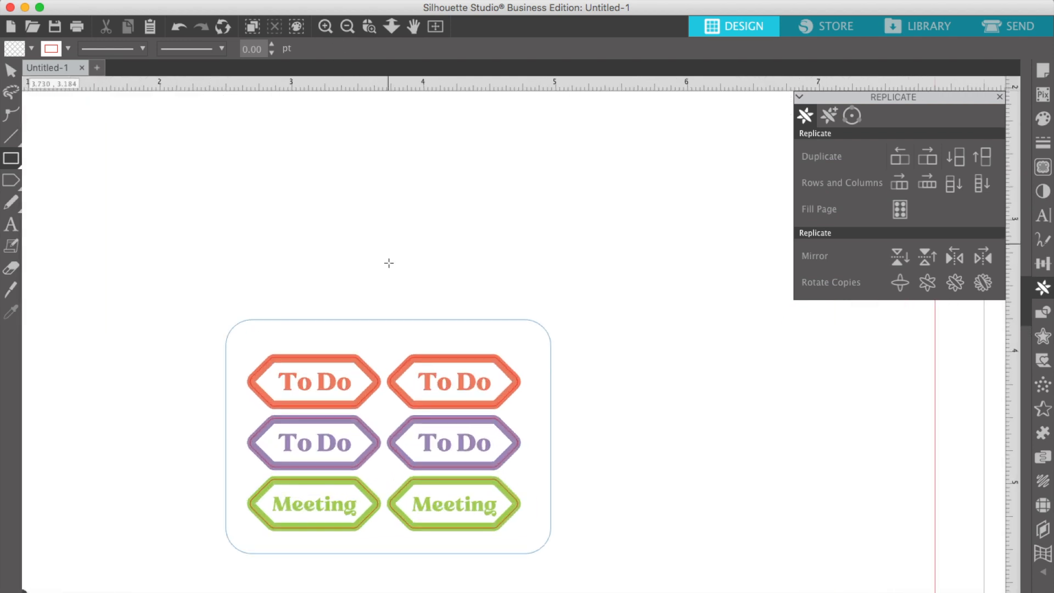
pyautogui.hscroll(-3, 389, 263)
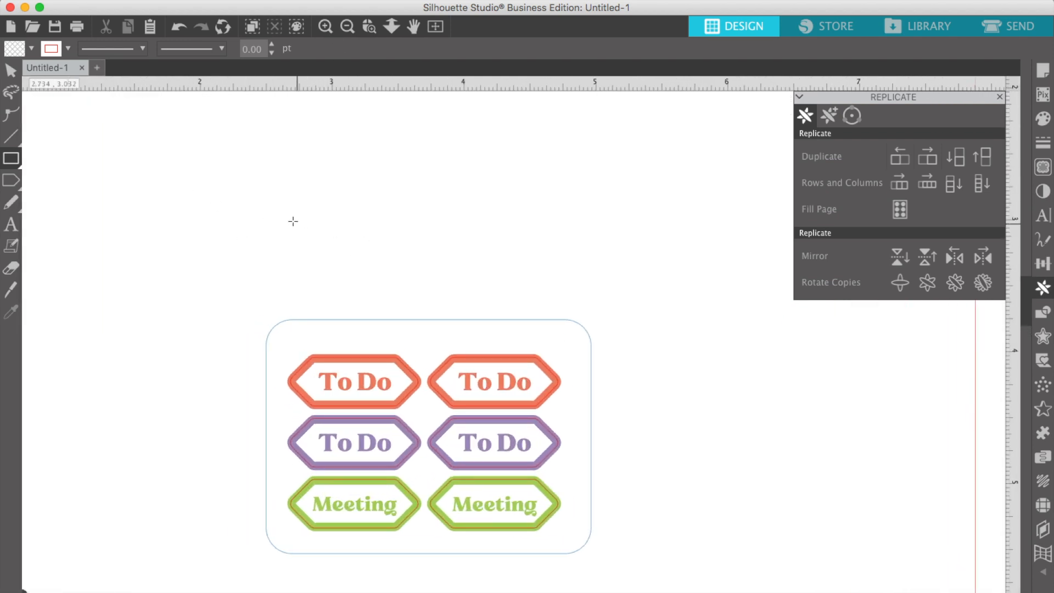
pyautogui.moveTo(303, 223); pyautogui.dragTo(400, 259)
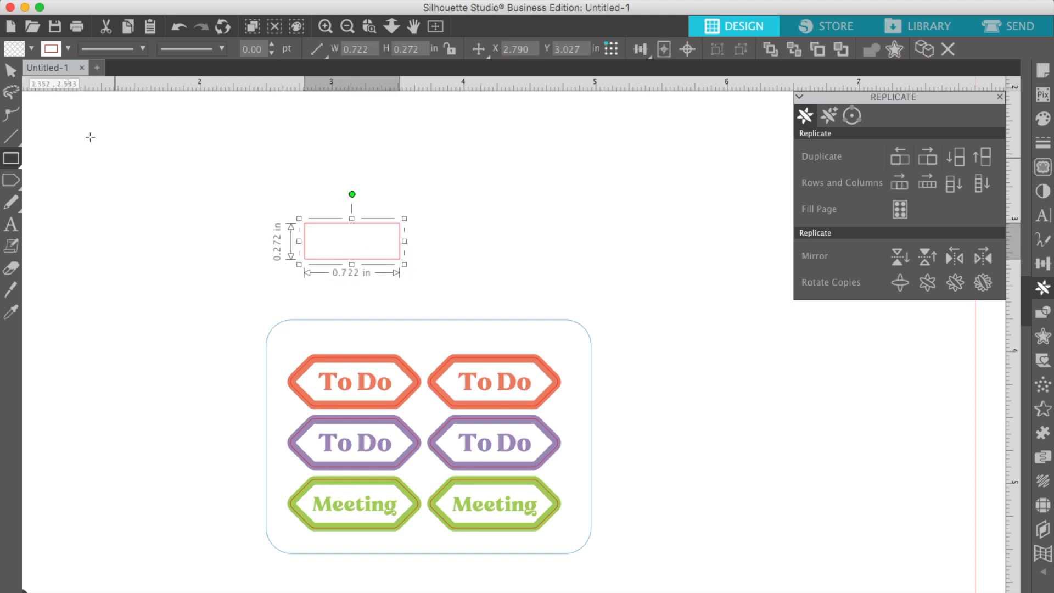
pyautogui.click(11, 71)
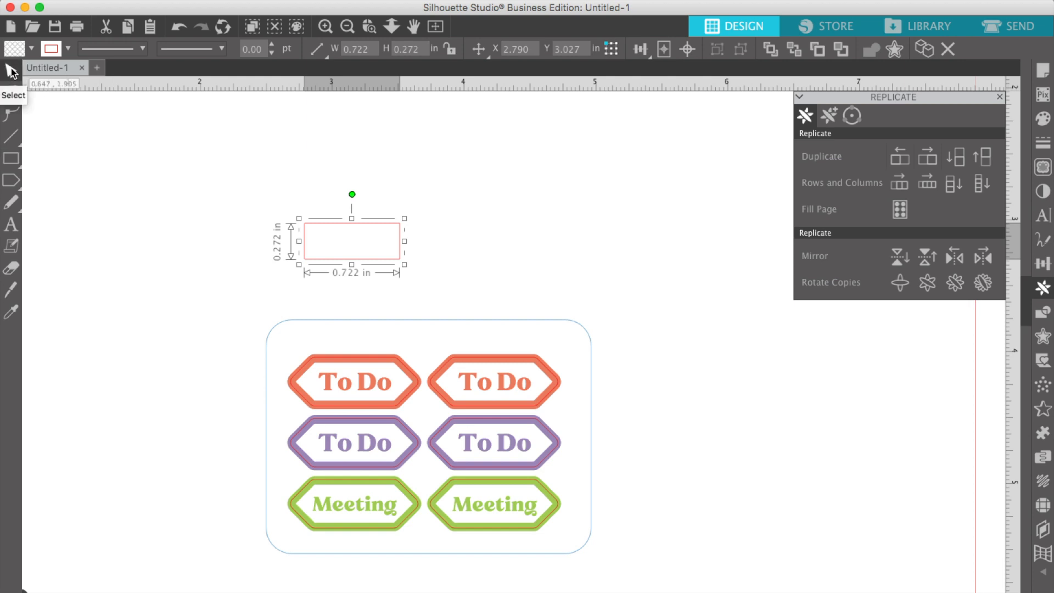
pyautogui.click(247, 206)
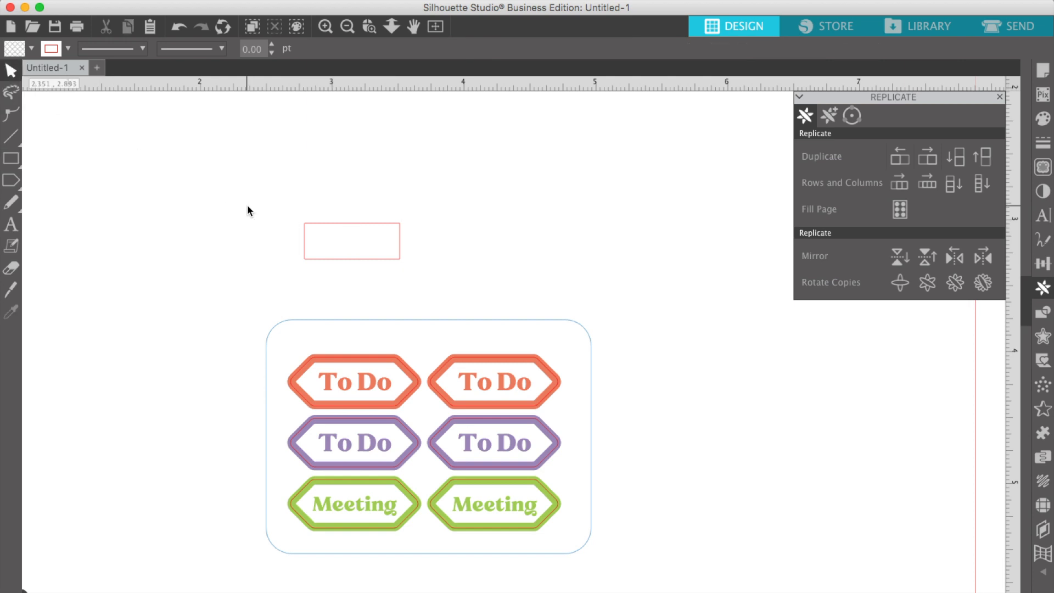
# Add a point midway on each short side of the small rectangle and pull both outward to form an elongated hexagon about 0.983 in wide
pyautogui.click(306, 237)
pyautogui.doubleClick(305, 239)
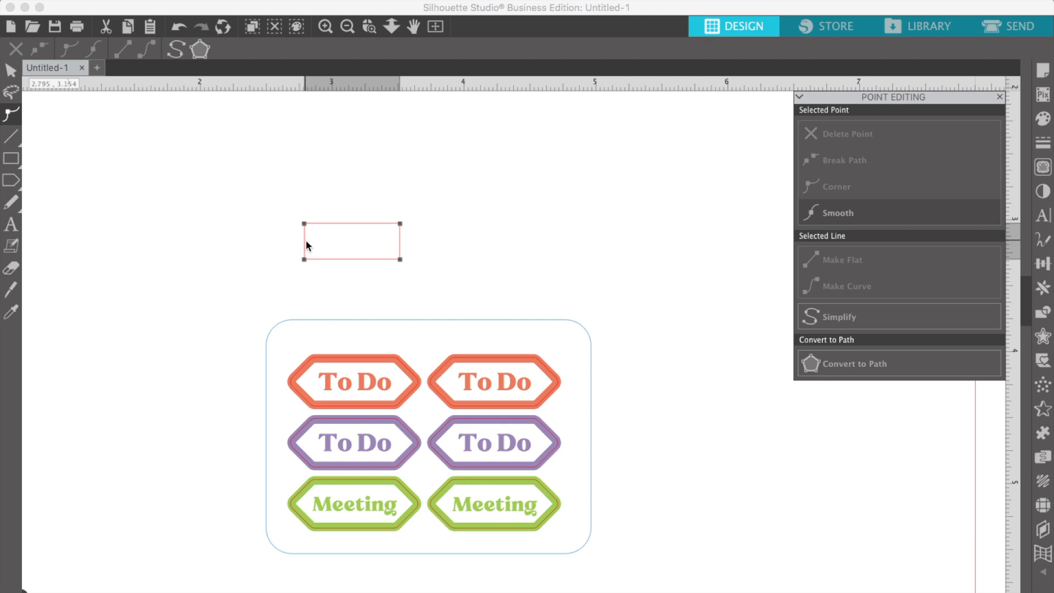
pyautogui.click(304, 240)
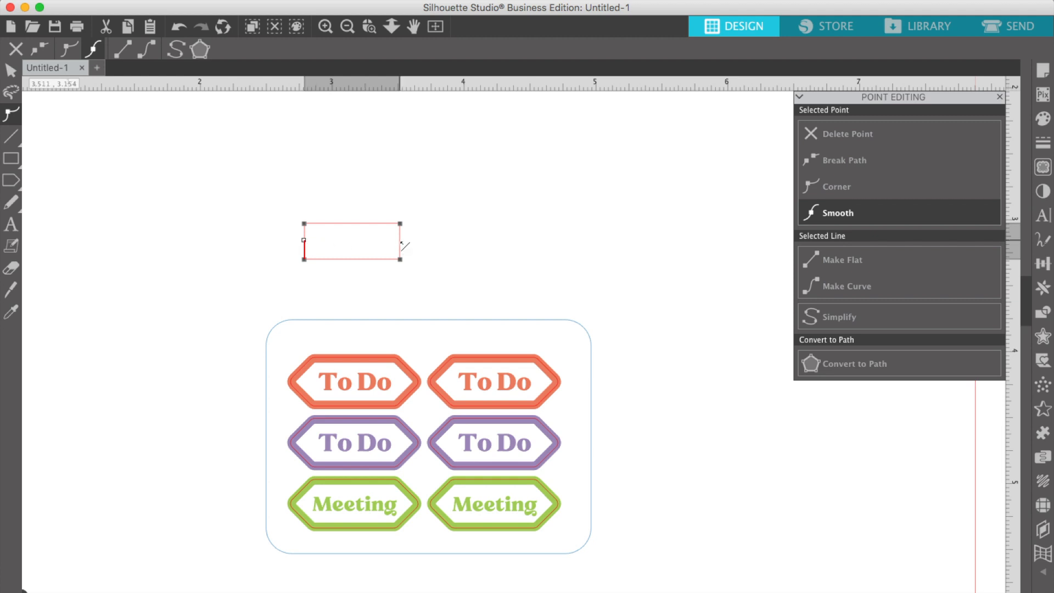
pyautogui.moveTo(400, 240); pyautogui.dragTo(418, 242)
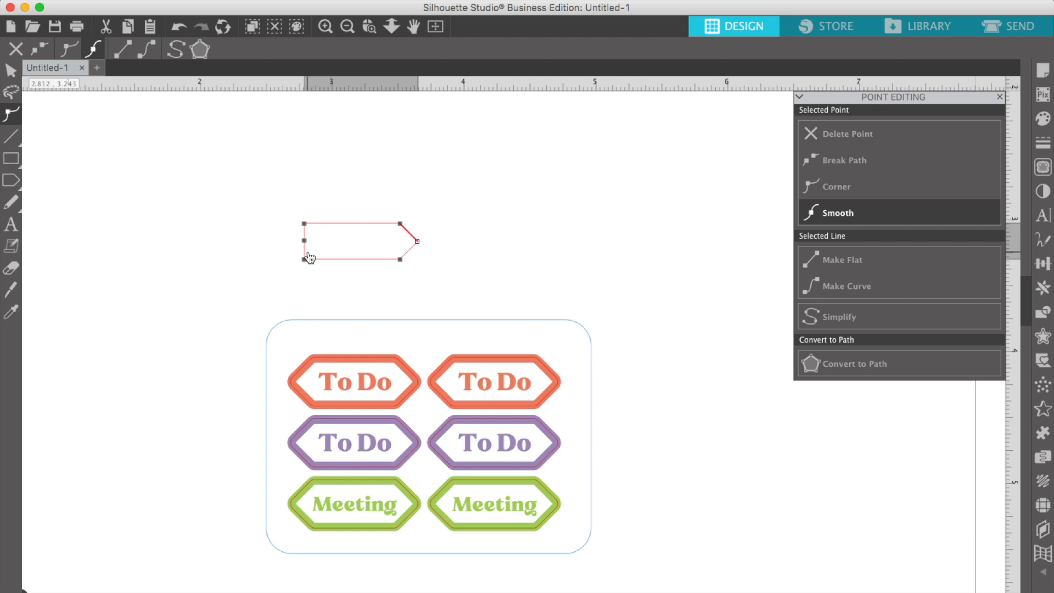
pyautogui.moveTo(305, 239); pyautogui.dragTo(288, 241)
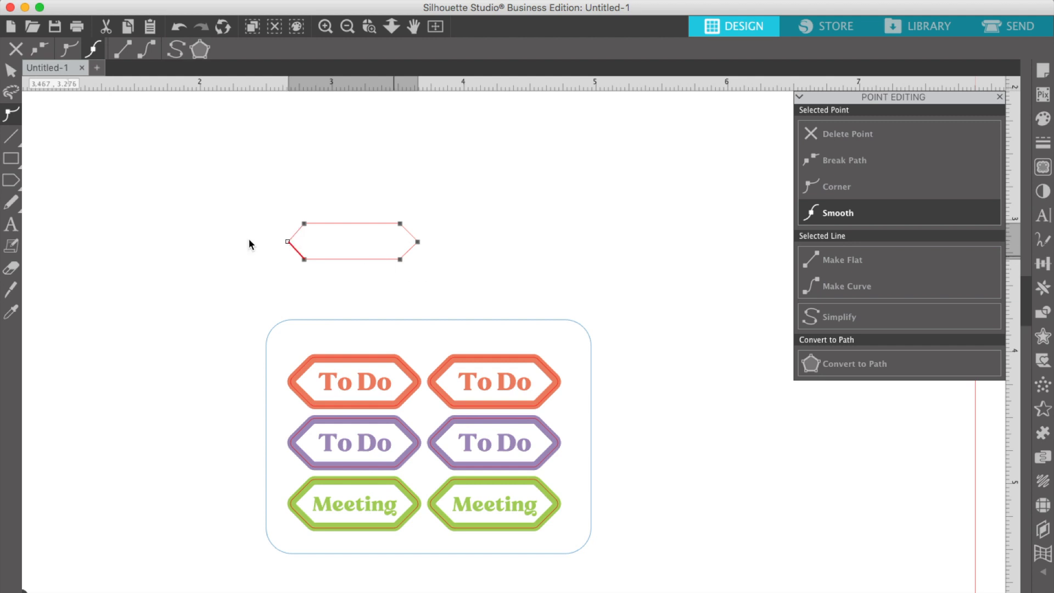
pyautogui.click(11, 71)
pyautogui.click(345, 171)
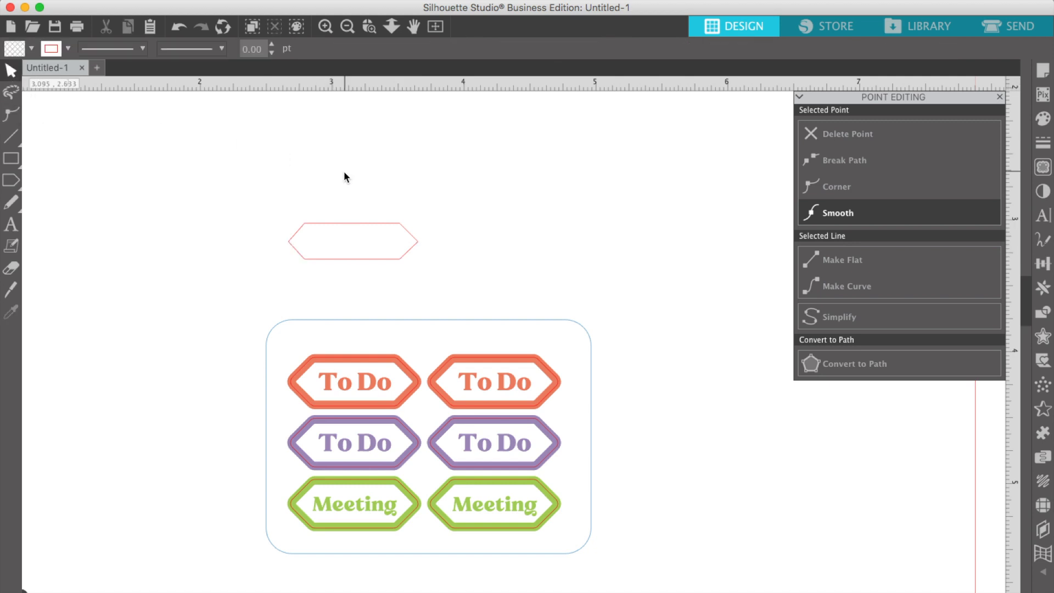
pyautogui.click(417, 242)
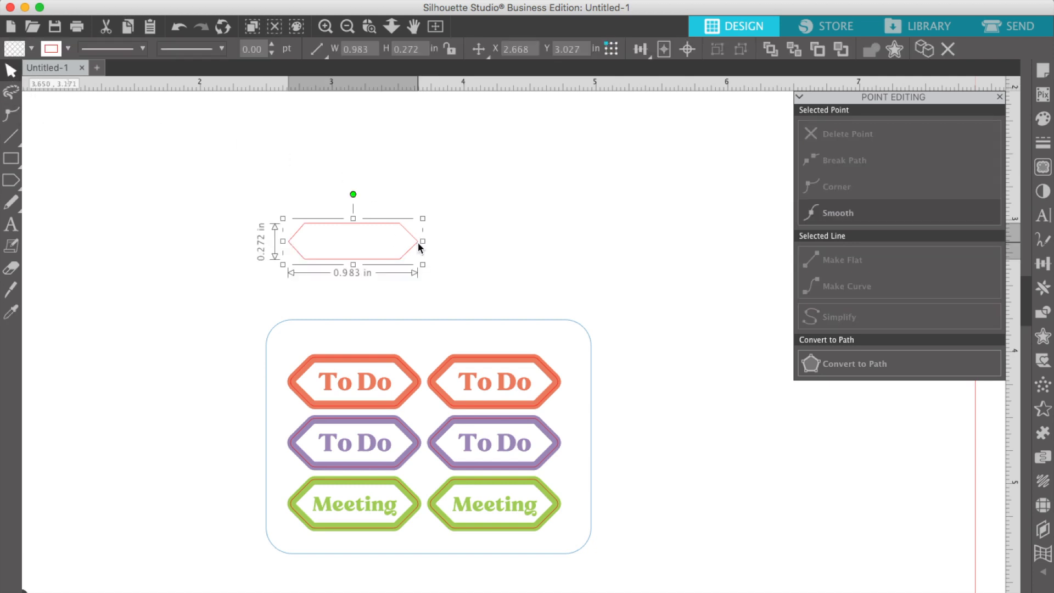
pyautogui.click(193, 213)
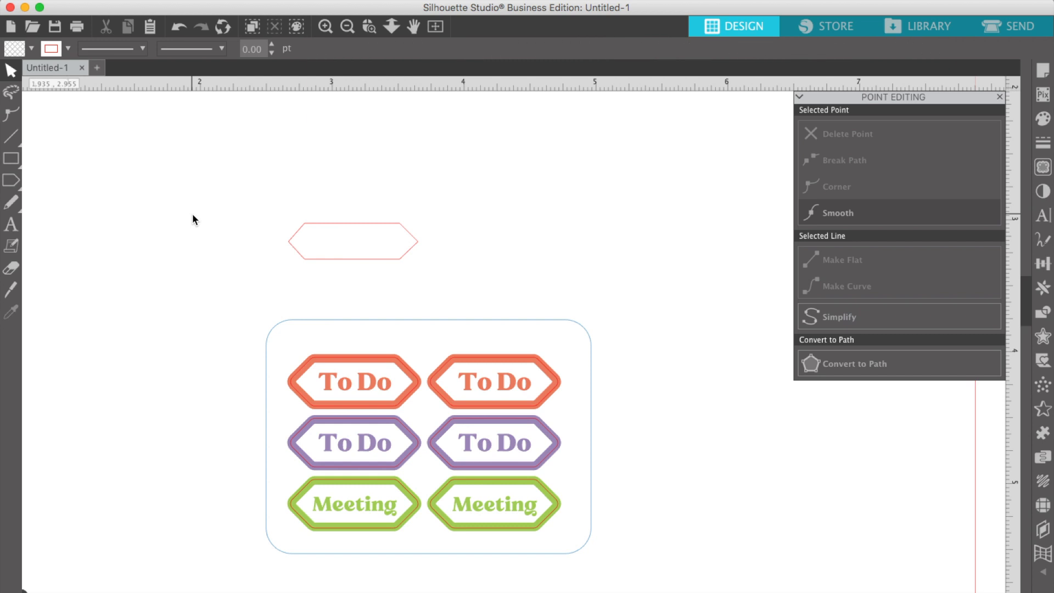
# Draw a rectangle about 0.561 in wide by 0.666 in high over the hexagon's right half and subtract it from the hexagon
pyautogui.click(10, 158)
pyautogui.moveTo(430, 189); pyautogui.dragTo(357, 277)
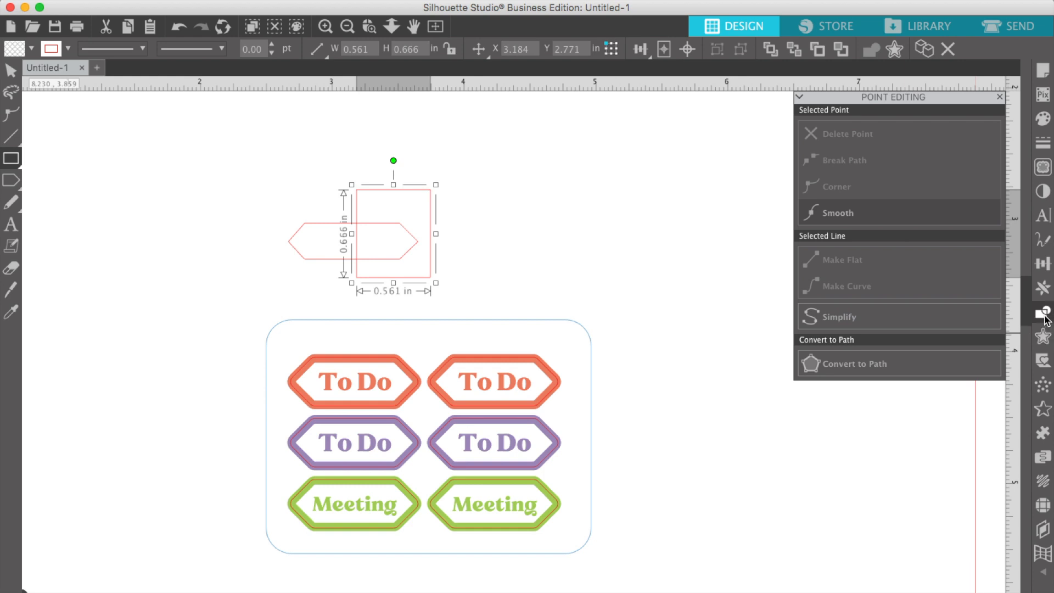
pyautogui.click(1044, 313)
pyautogui.click(11, 71)
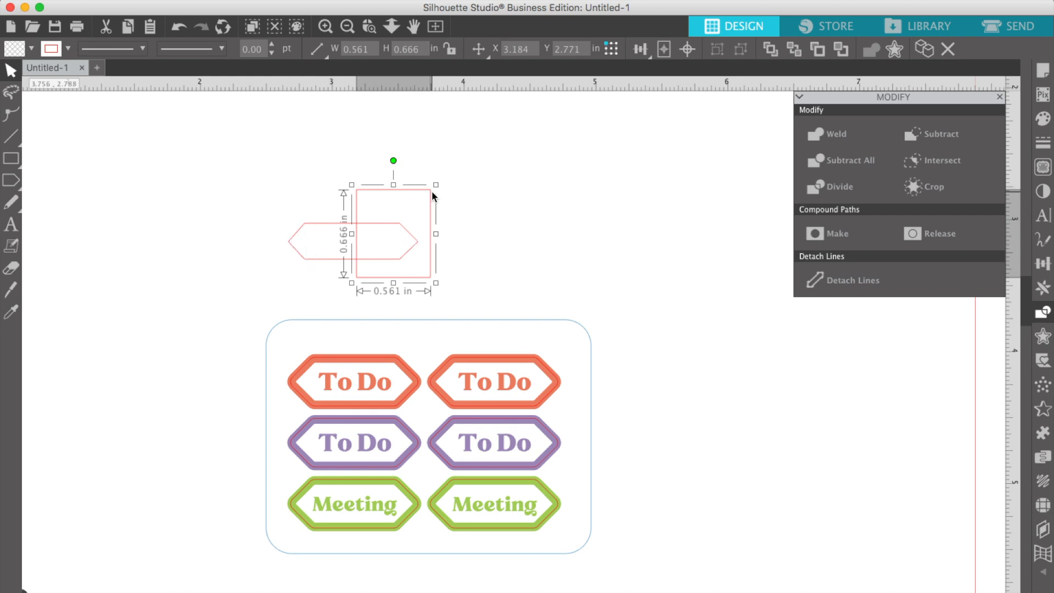
pyautogui.click(325, 230)
pyautogui.moveTo(320, 164); pyautogui.dragTo(384, 199)
pyautogui.moveTo(291, 171); pyautogui.dragTo(406, 254)
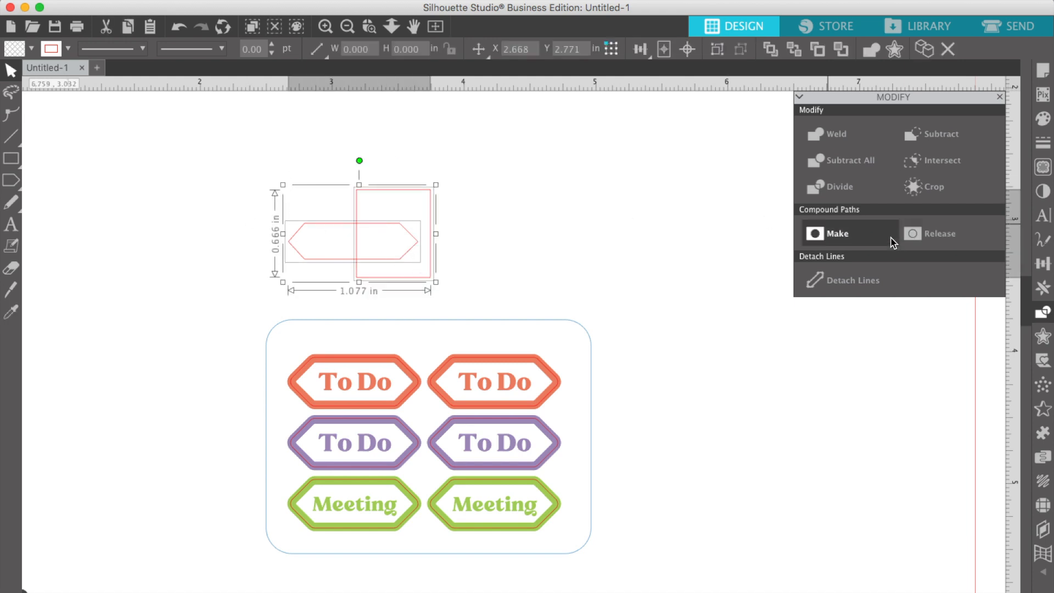
pyautogui.click(926, 138)
pyautogui.click(395, 219)
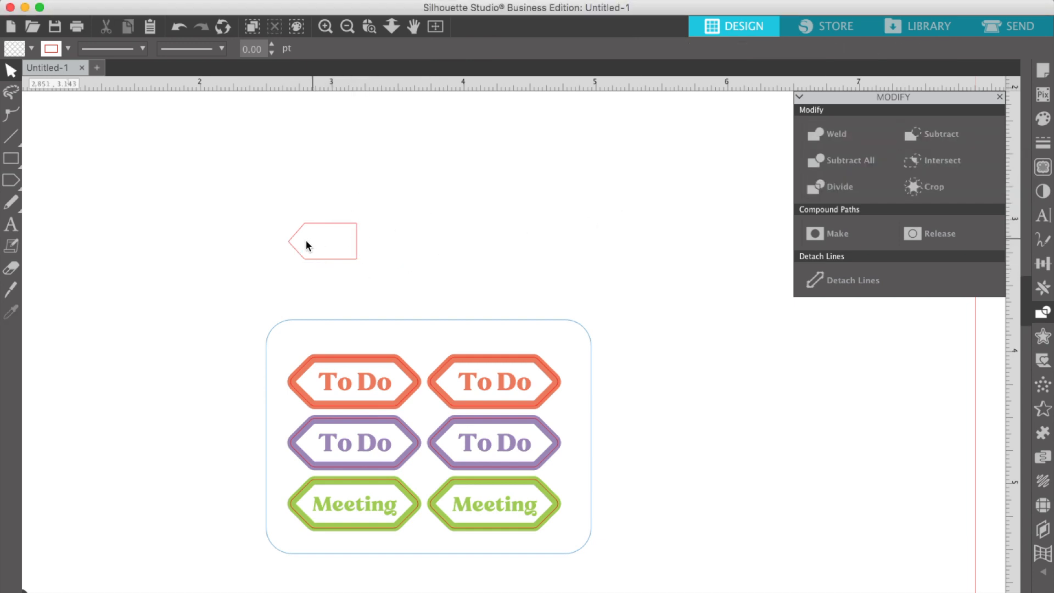
# Create a mirrored copy of the left hexagon half on its right side
pyautogui.click(293, 249)
pyautogui.click(22, 191)
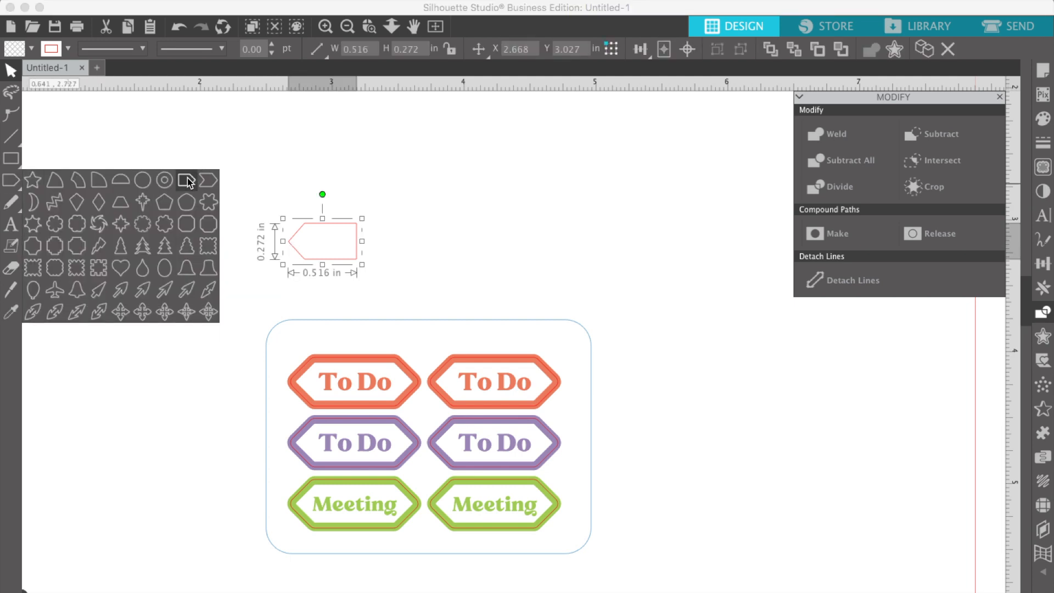
pyautogui.click(10, 70)
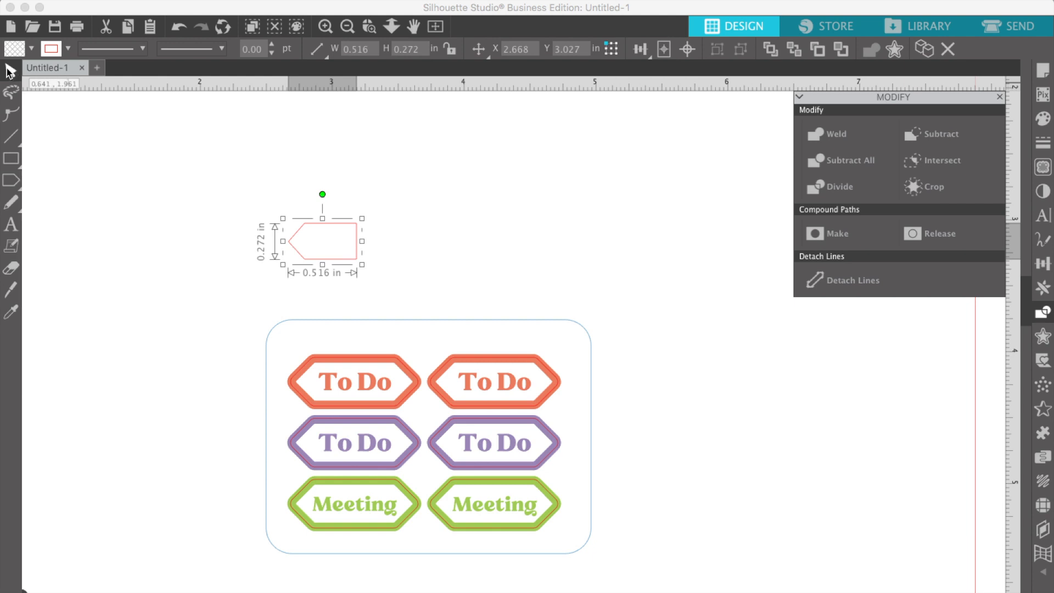
pyautogui.click(1042, 289)
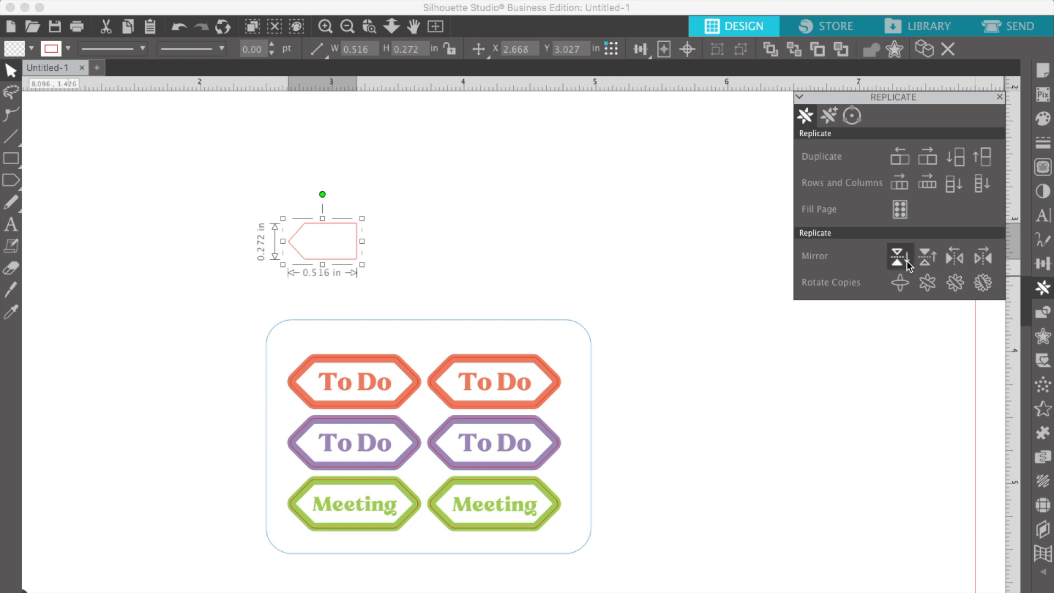
pyautogui.click(982, 255)
pyautogui.click(579, 242)
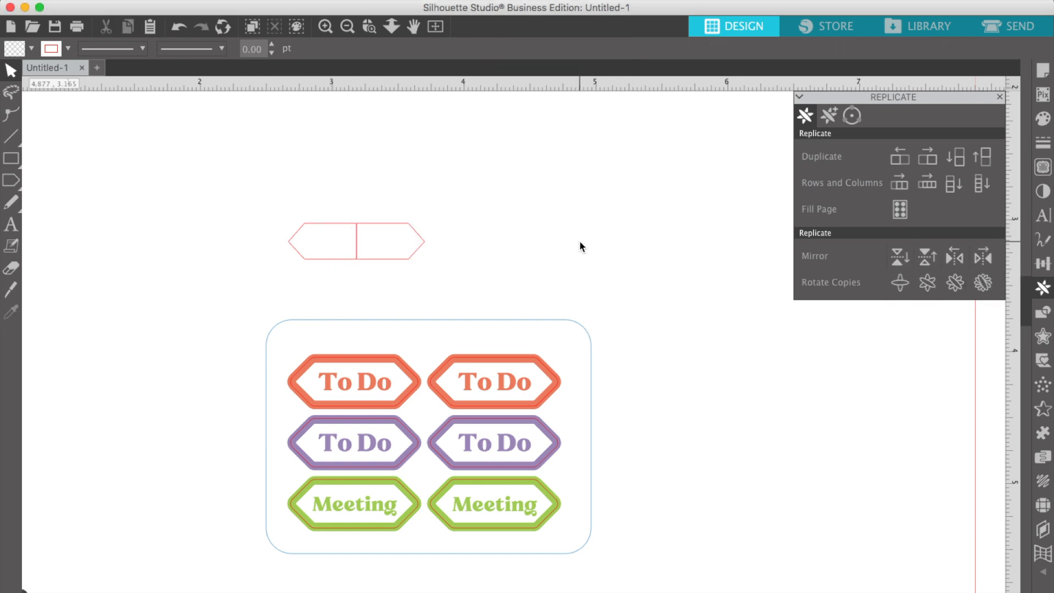
# Nudge the mirrored half left so it overlaps the original half, about 0.688 in wide overall
pyautogui.click(407, 257)
pyautogui.press('Left')
pyautogui.press('Left')
pyautogui.press('Left')
pyautogui.press('Left')
pyautogui.press('Left')
pyautogui.press('Left')
pyautogui.press('Left')
pyautogui.press('Left')
pyautogui.press('Right')
pyautogui.press('Right')
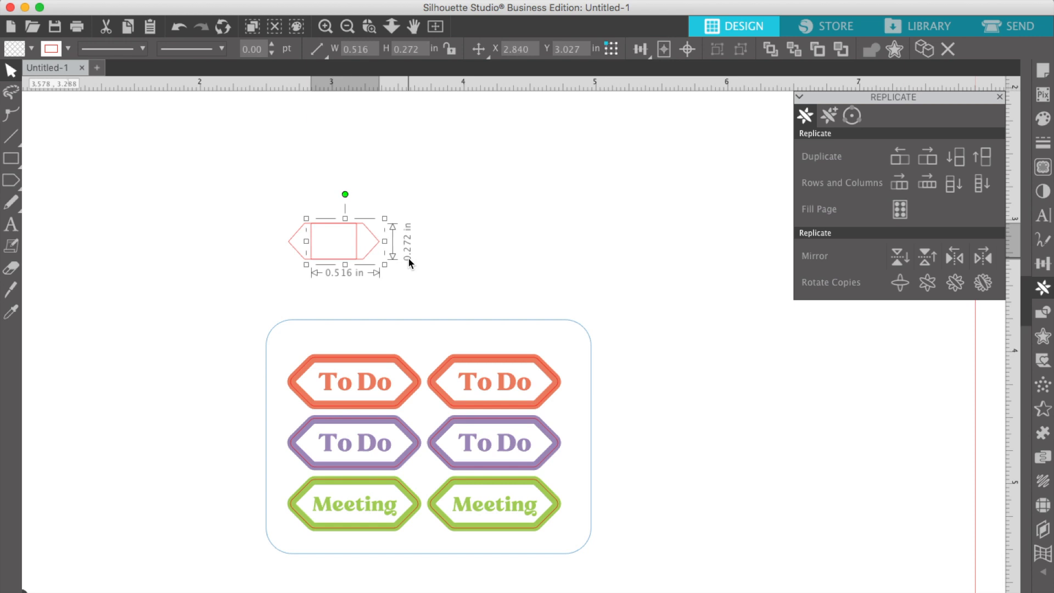
# Weld the two overlapping halves into one short hexagon and move it slightly to the right
pyautogui.click(407, 277)
pyautogui.click(327, 238)
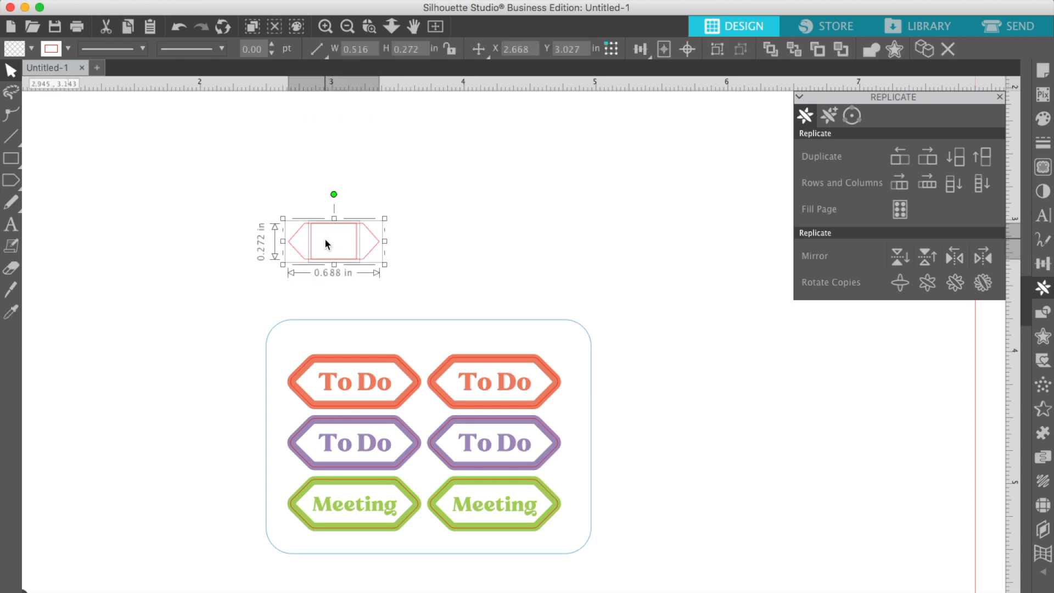
pyautogui.click(1041, 313)
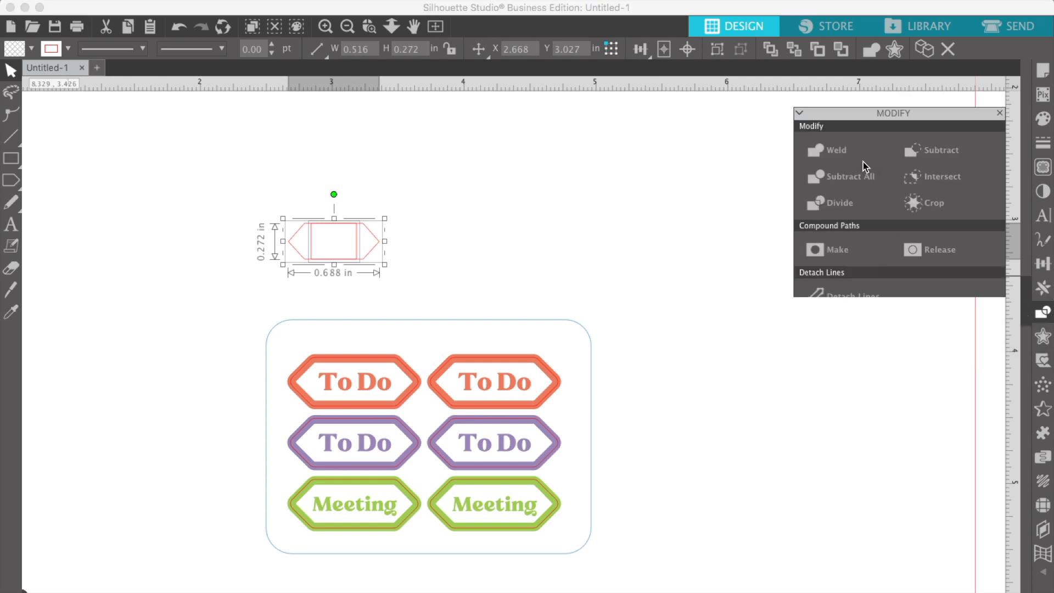
pyautogui.click(837, 139)
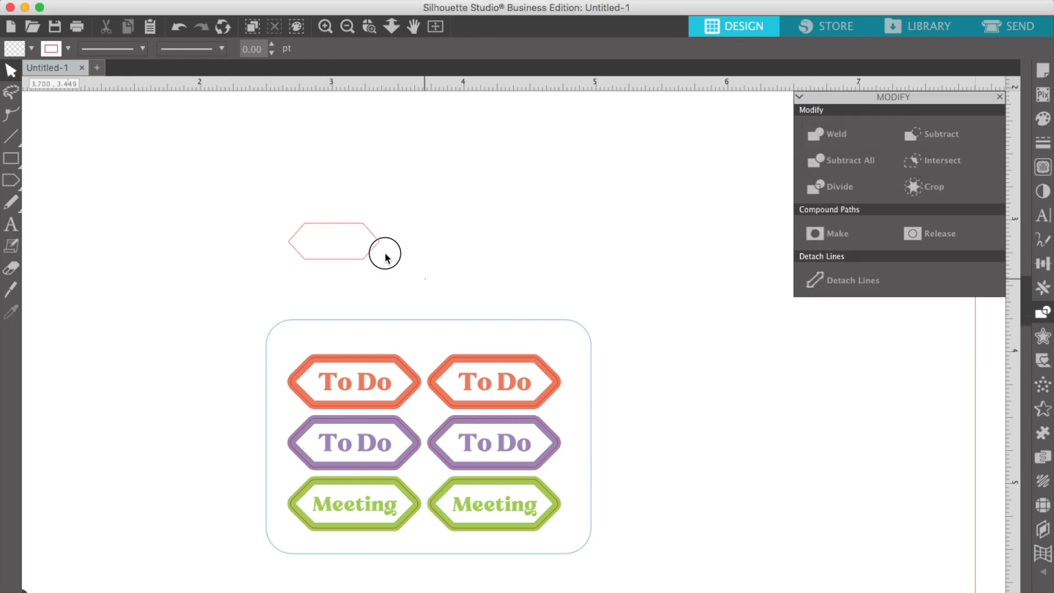
pyautogui.moveTo(368, 228); pyautogui.dragTo(411, 226)
pyautogui.click(8, 184)
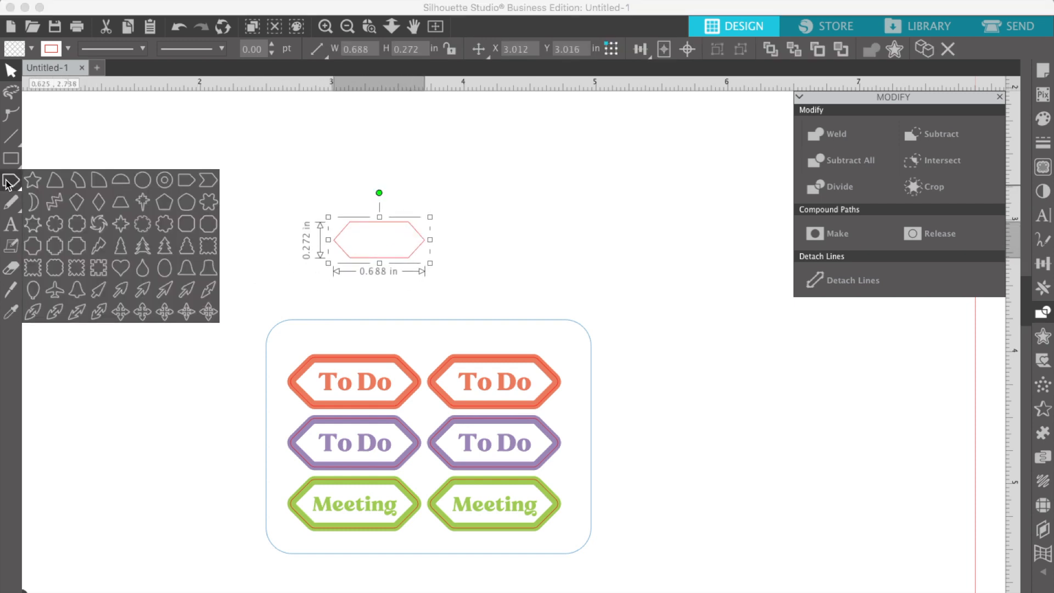
pyautogui.moveTo(14, 184)
pyautogui.click(285, 293)
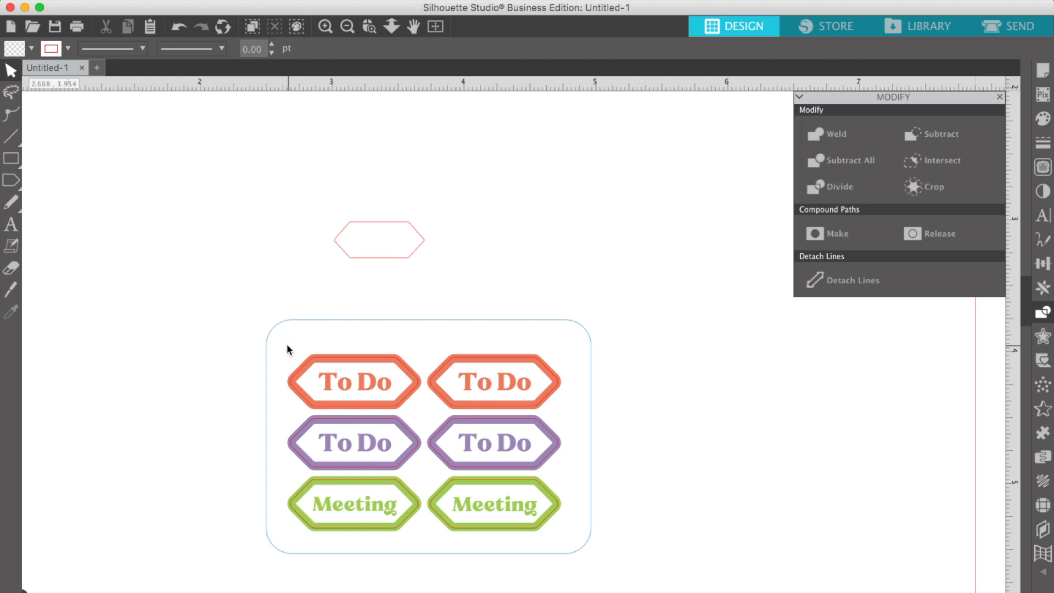
# Group all parts of the upper-left orange To Do sticker and move it slightly upward
pyautogui.click(378, 376)
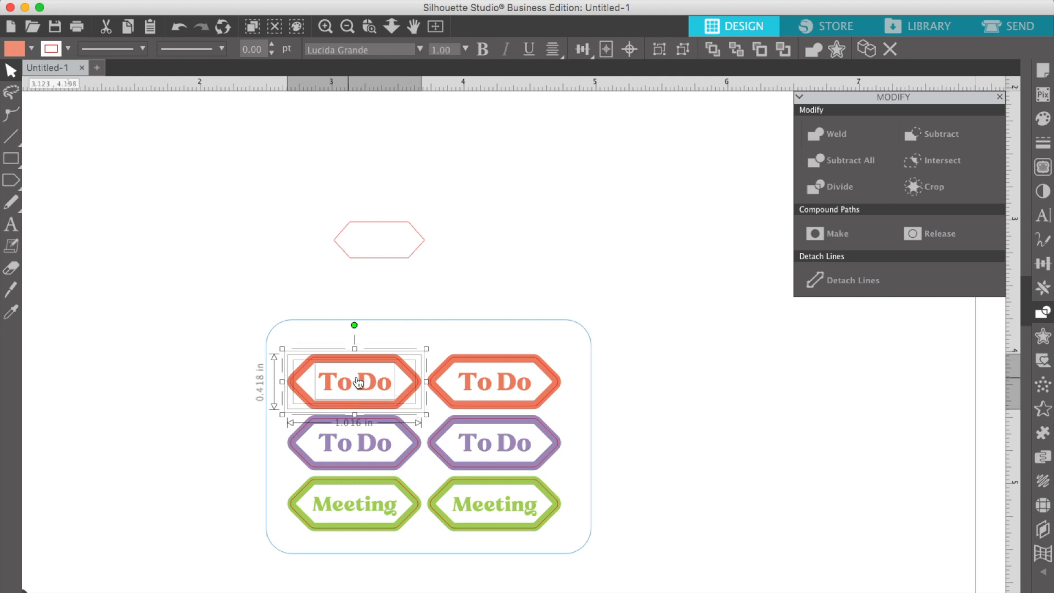
pyautogui.click(661, 49)
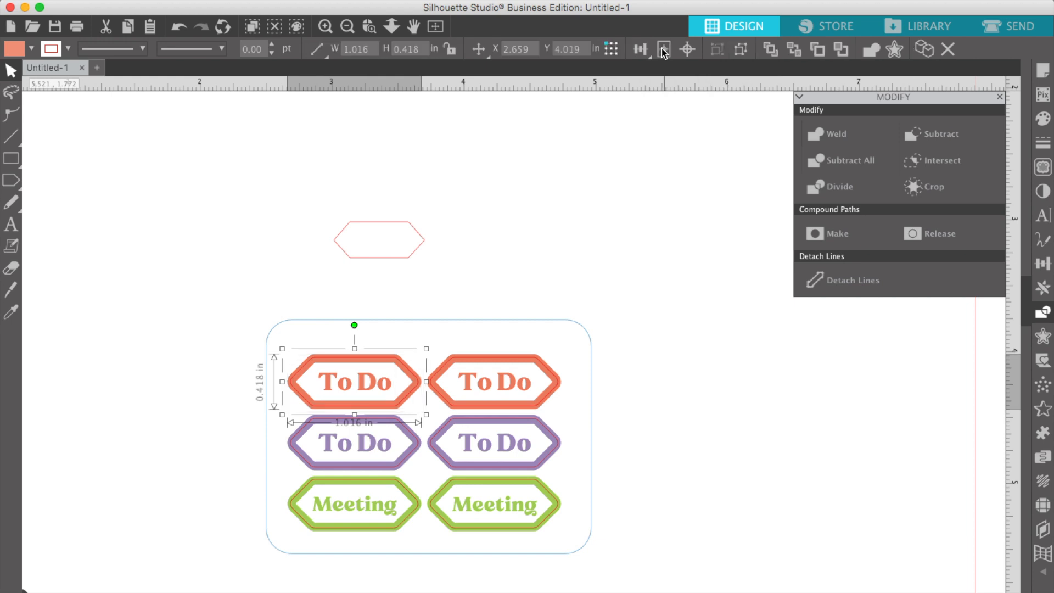
pyautogui.moveTo(357, 403); pyautogui.dragTo(387, 362)
pyautogui.click(433, 363)
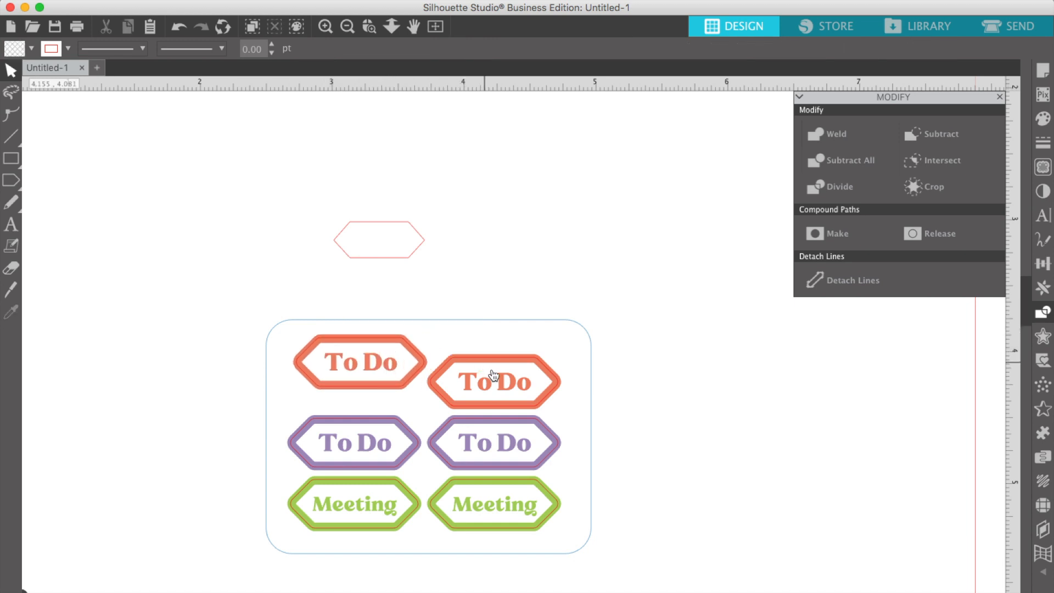
# Try to move the ungrouped upper-right To Do sticker by its white center and by its text
pyautogui.moveTo(493, 372); pyautogui.dragTo(621, 343)
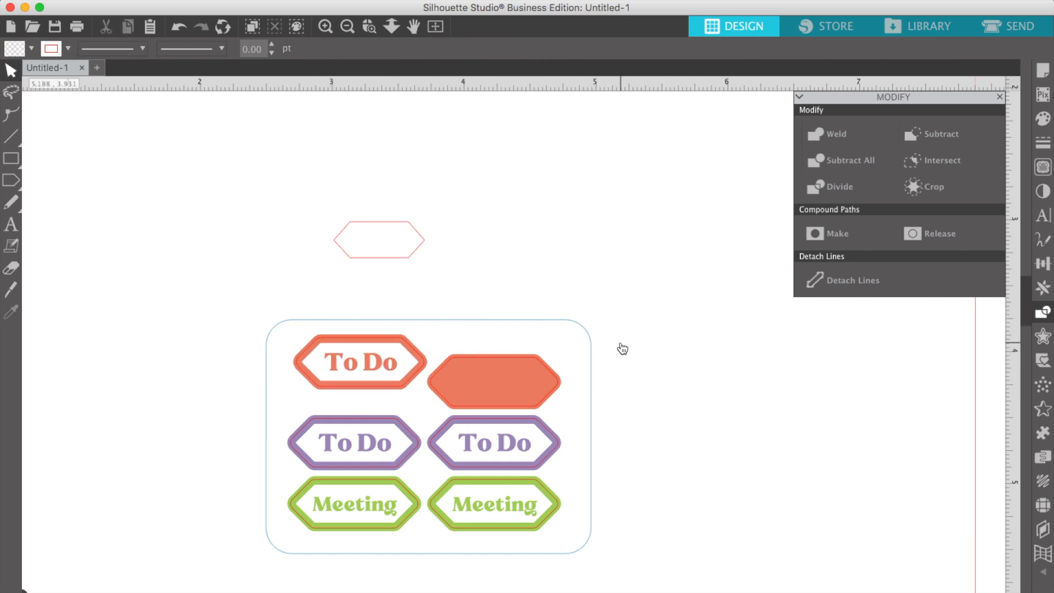
pyautogui.click(622, 349)
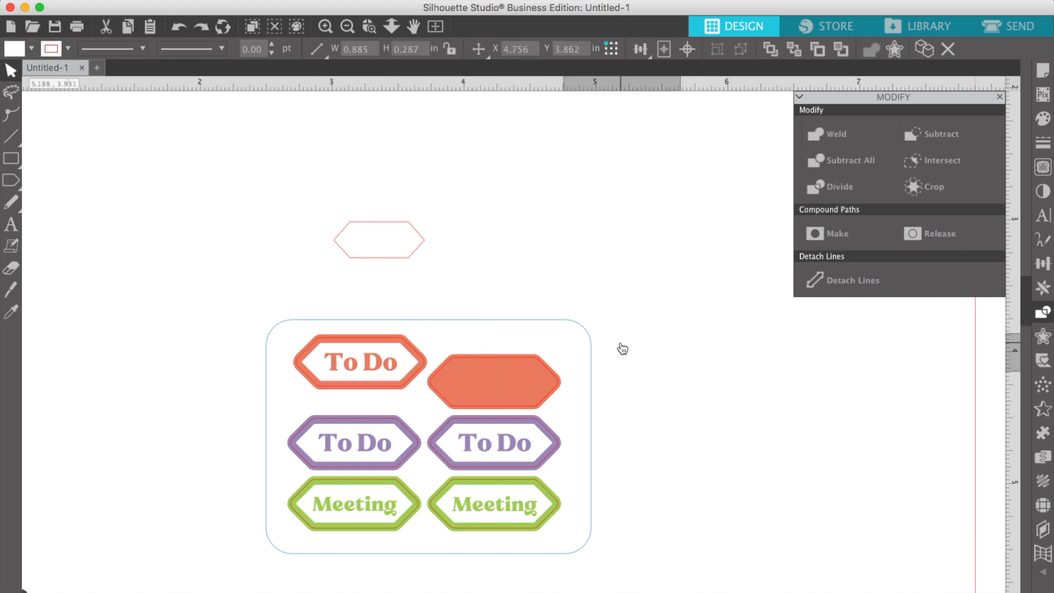
pyautogui.press('super+z')
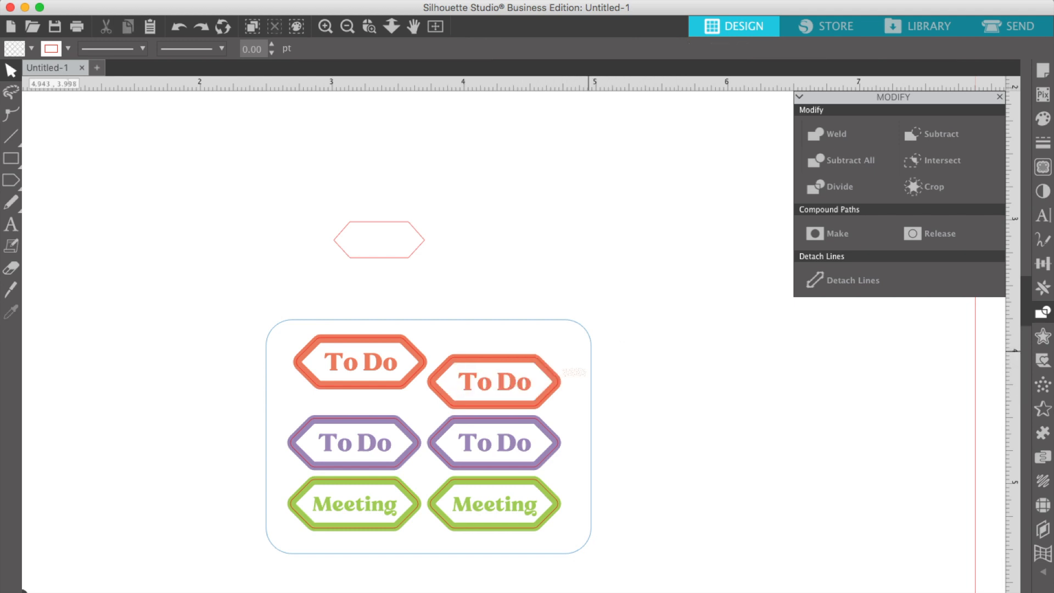
pyautogui.moveTo(522, 383); pyautogui.dragTo(528, 379)
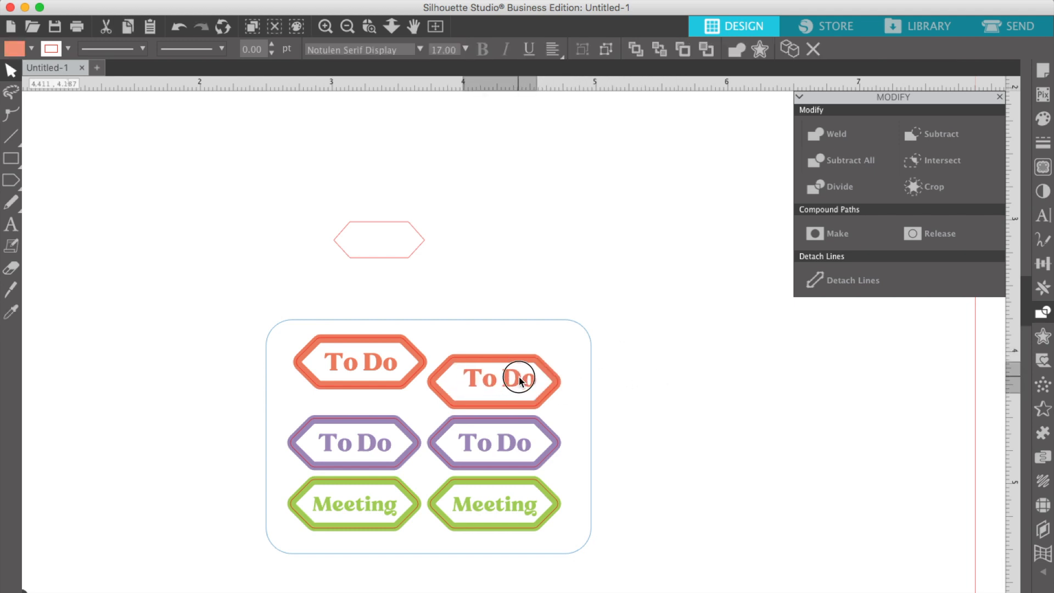
pyautogui.click(670, 421)
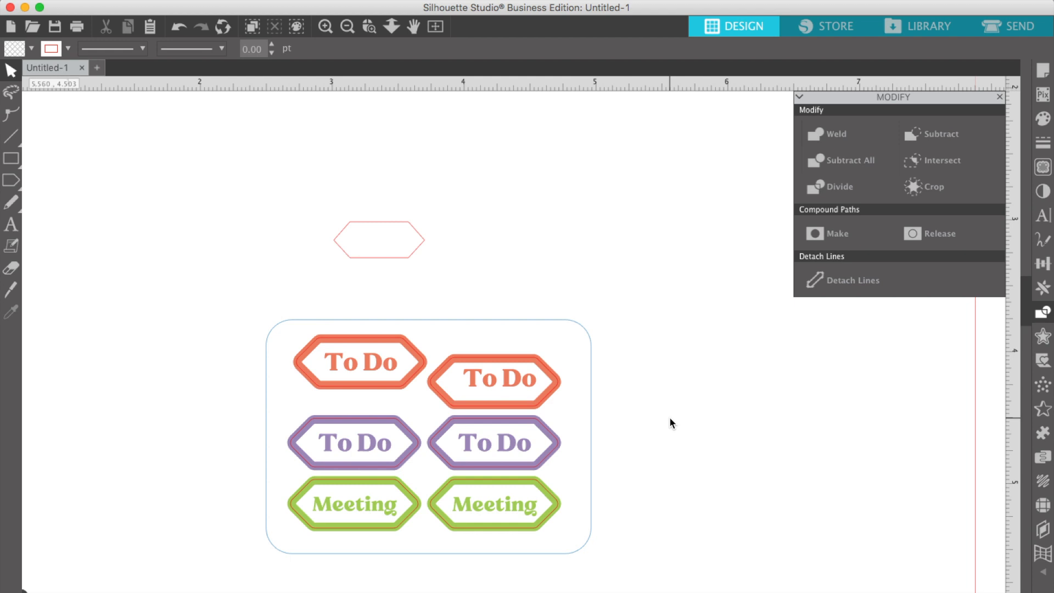
# Return the grouped To Do sticker to its row, and group the entire sticker sheet and shift it slightly
pyautogui.moveTo(356, 363)
pyautogui.mouseDown()
pyautogui.moveTo(388, 385)
pyautogui.moveTo(356, 370)
pyautogui.mouseUp()
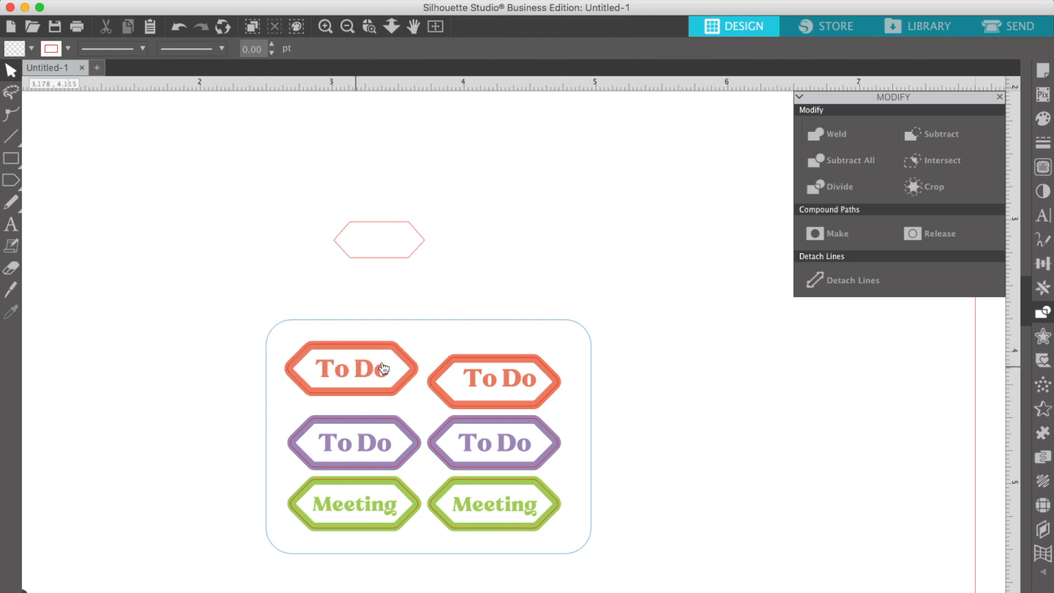
pyautogui.moveTo(356, 375); pyautogui.dragTo(364, 383)
pyautogui.moveTo(291, 336); pyautogui.dragTo(589, 554)
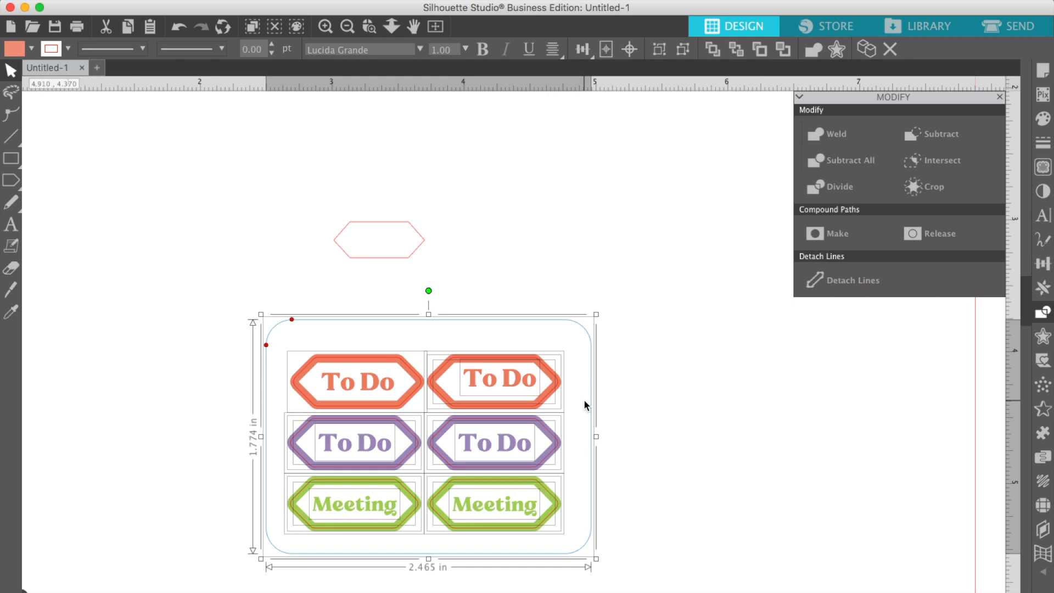
pyautogui.press('super+g')
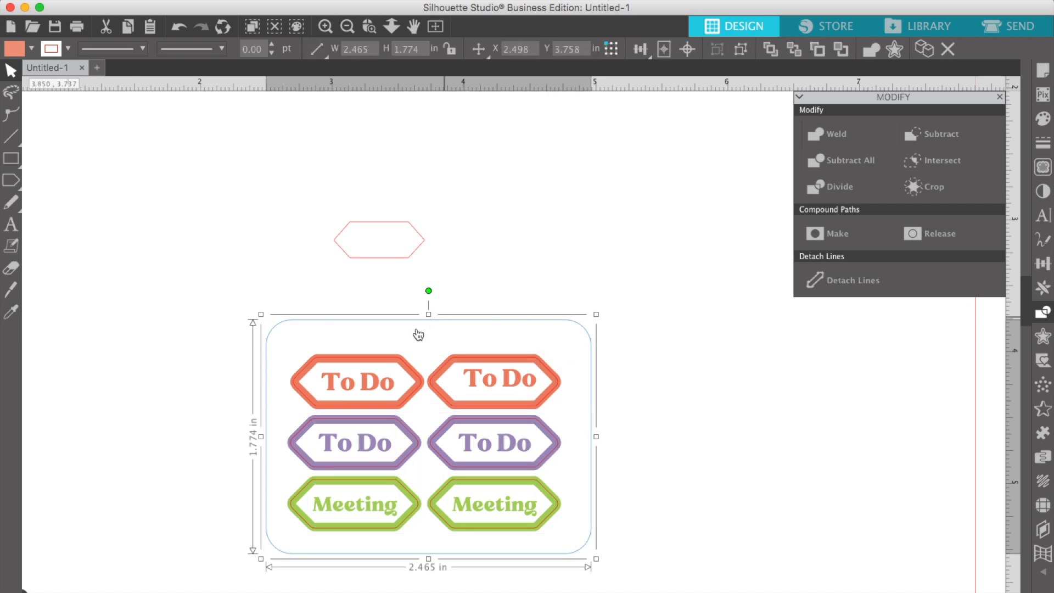
pyautogui.moveTo(460, 397)
pyautogui.mouseDown()
pyautogui.moveTo(477, 396)
pyautogui.moveTo(466, 383)
pyautogui.moveTo(442, 393)
pyautogui.mouseUp()
pyautogui.click(634, 398)
# Undo the sheet grouping and all sticker moves back to the original ungrouped layout
pyautogui.press('super+z')
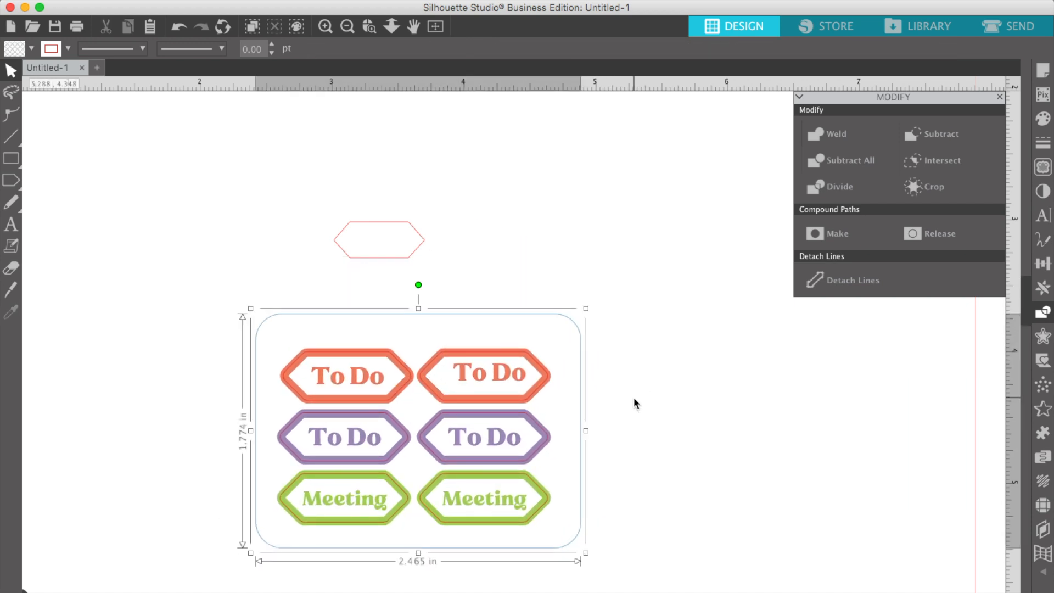
pyautogui.press('super+z')
pyautogui.press('super+z')
pyautogui.press('super+z')
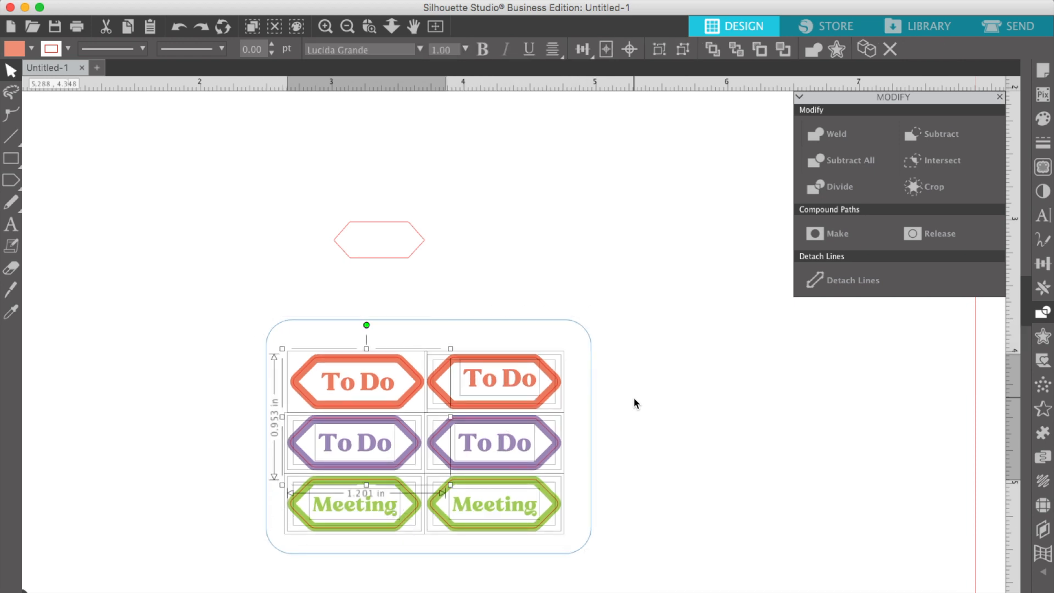
pyautogui.press('super+z')
pyautogui.press('super+z')
pyautogui.press('super+z')
pyautogui.press('super+z')
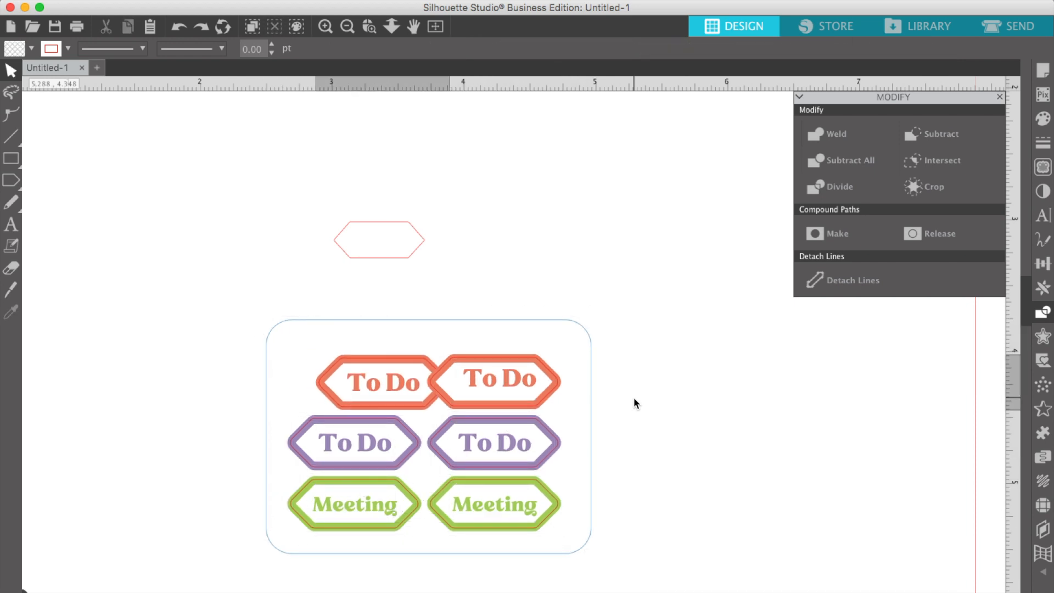
pyautogui.press('super+z')
pyautogui.press('super+z')
pyautogui.press('super+z')
pyautogui.press('super+z')
pyautogui.press('super+z')
pyautogui.press('super+z')
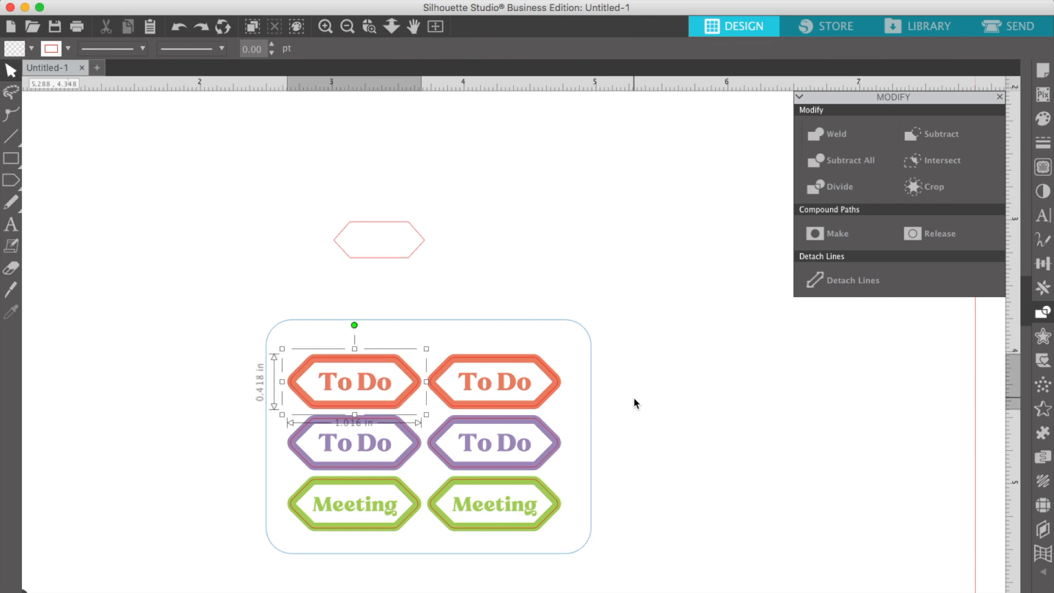
pyautogui.press('super+z')
pyautogui.press('super+z')
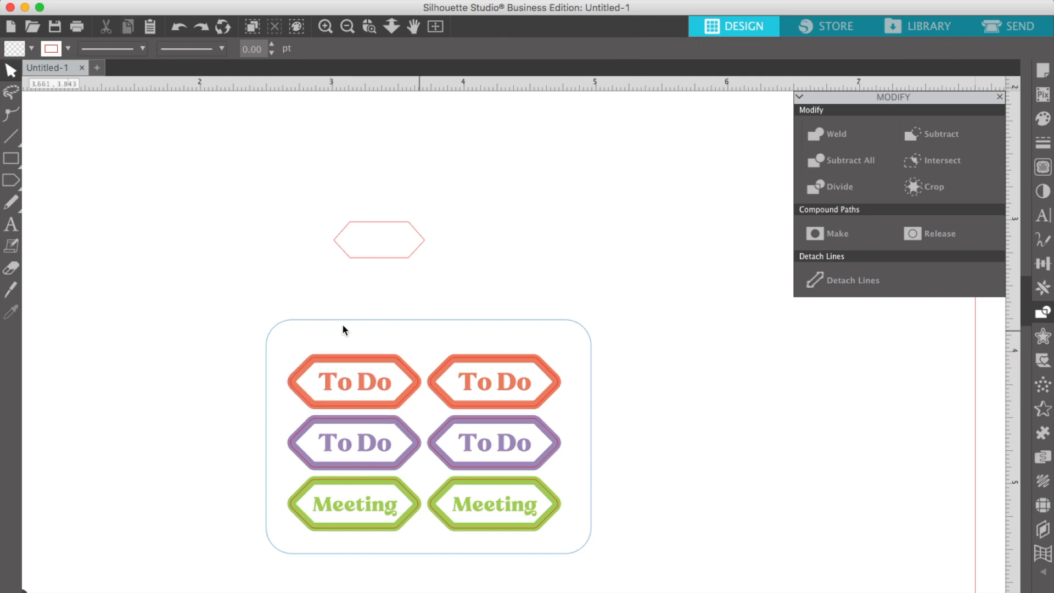
pyautogui.click(294, 332)
pyautogui.moveTo(294, 332); pyautogui.dragTo(390, 405)
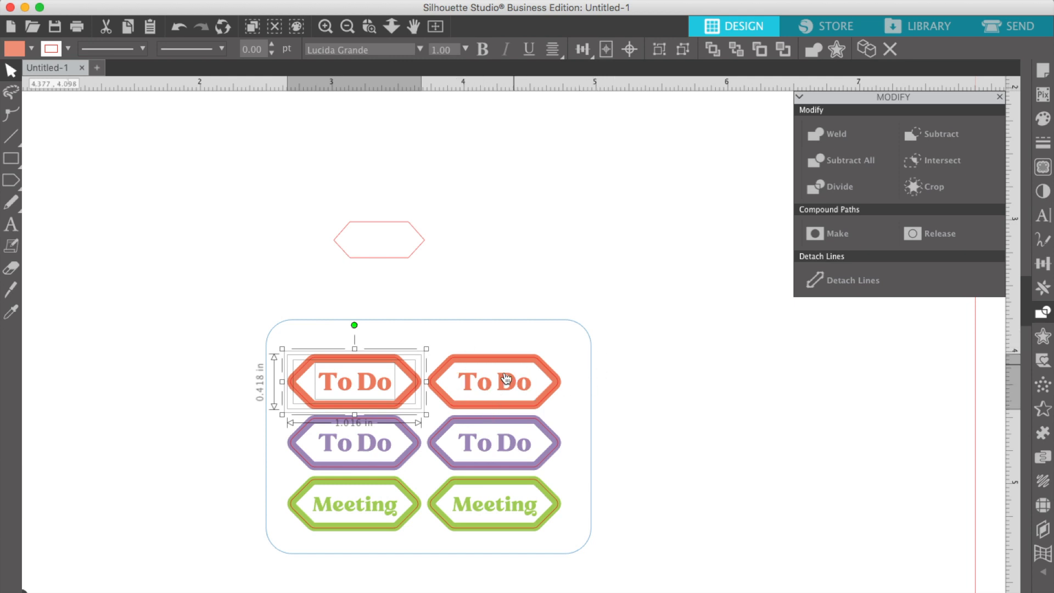
pyautogui.click(656, 408)
pyautogui.moveTo(550, 351); pyautogui.dragTo(442, 483)
pyautogui.click(652, 465)
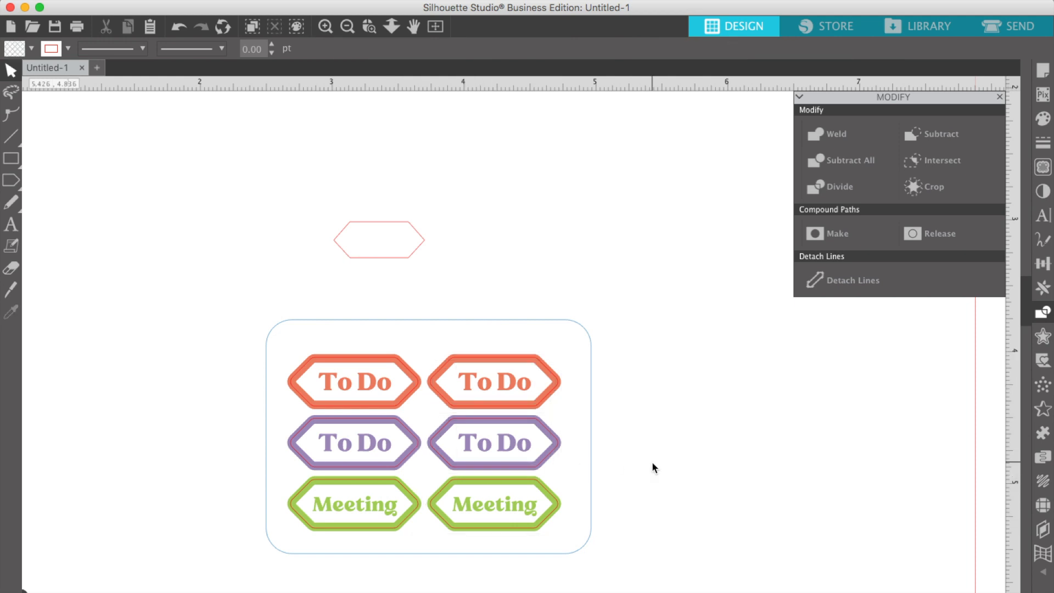
# Group the parts of the upper-right orange To Do sticker and those of the upper-left one as two separate groups
pyautogui.click(500, 383)
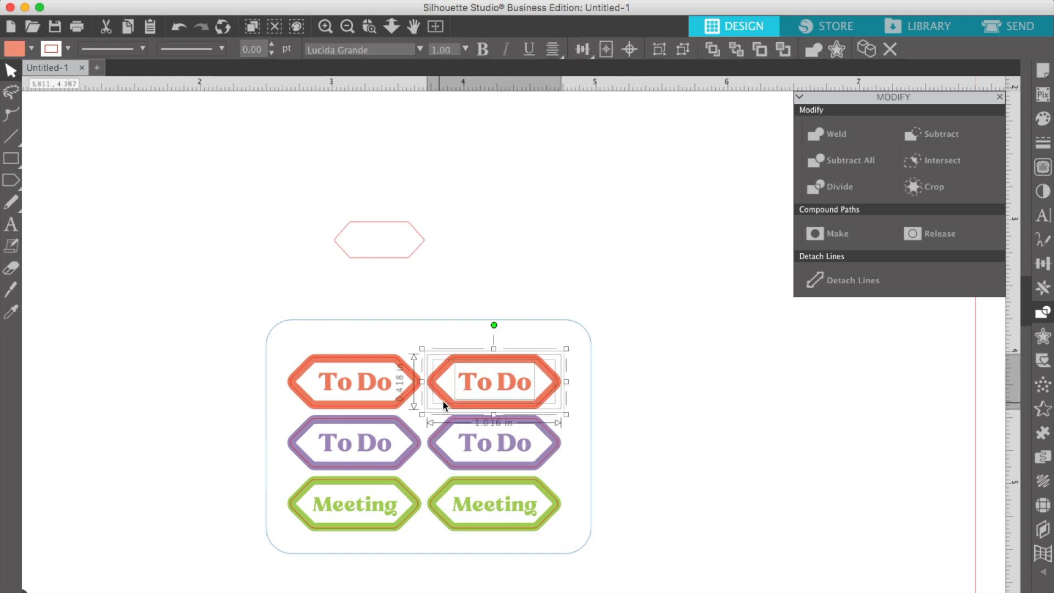
pyautogui.click(660, 51)
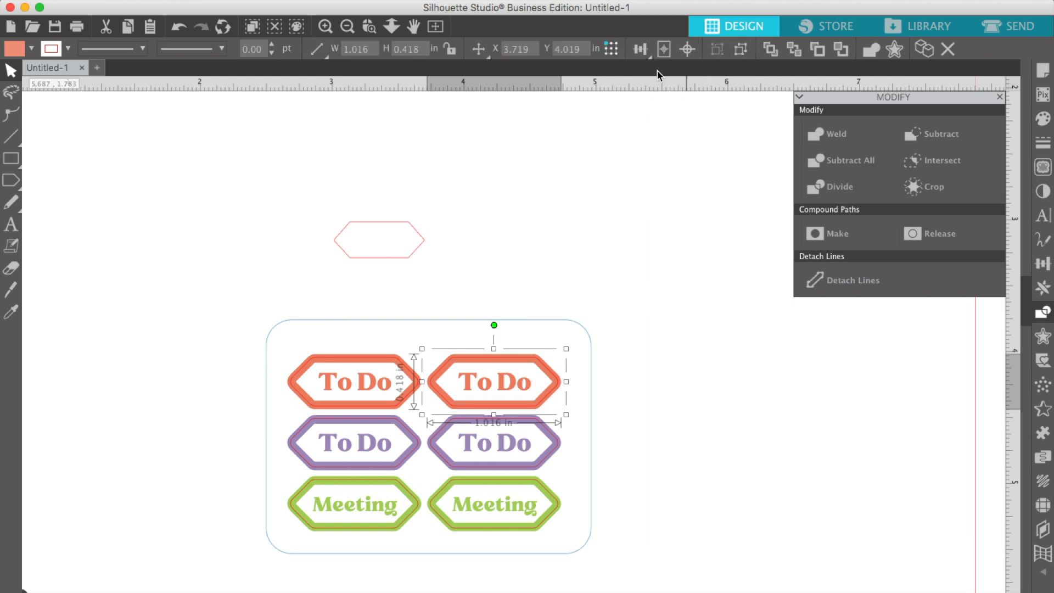
pyautogui.click(643, 361)
pyautogui.click(337, 376)
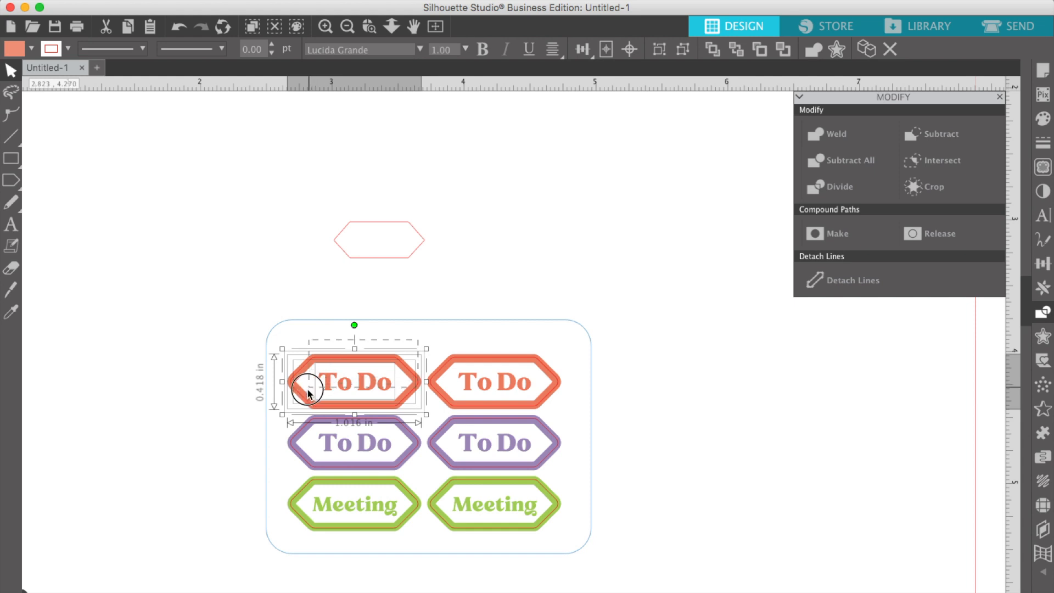
pyautogui.click(711, 50)
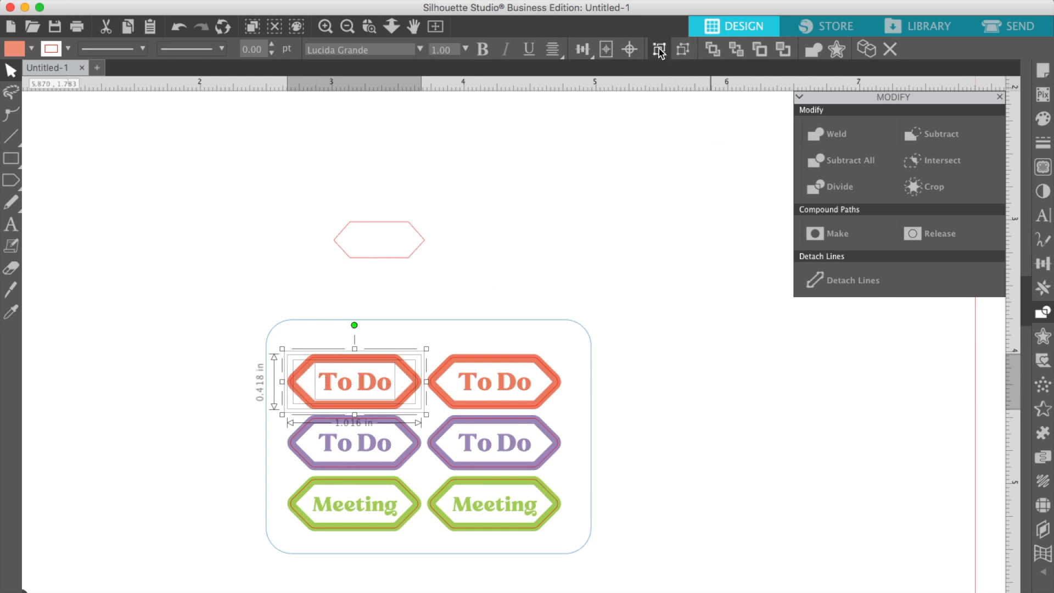